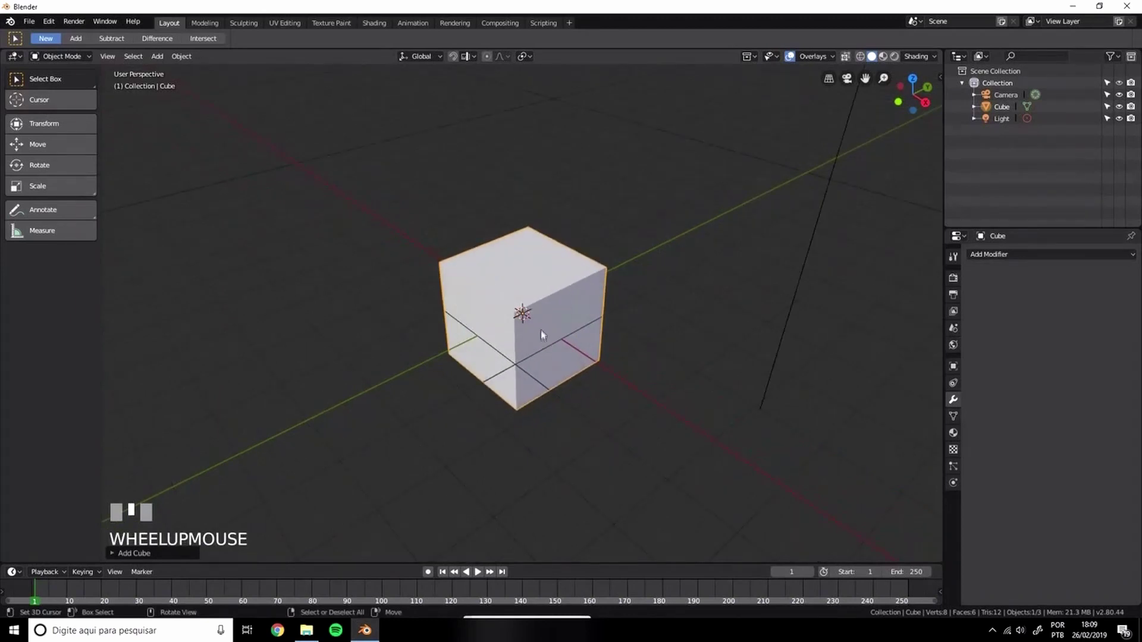
scroll(551, 331, down, 2)
middle_drag(493, 326, 452, 265)
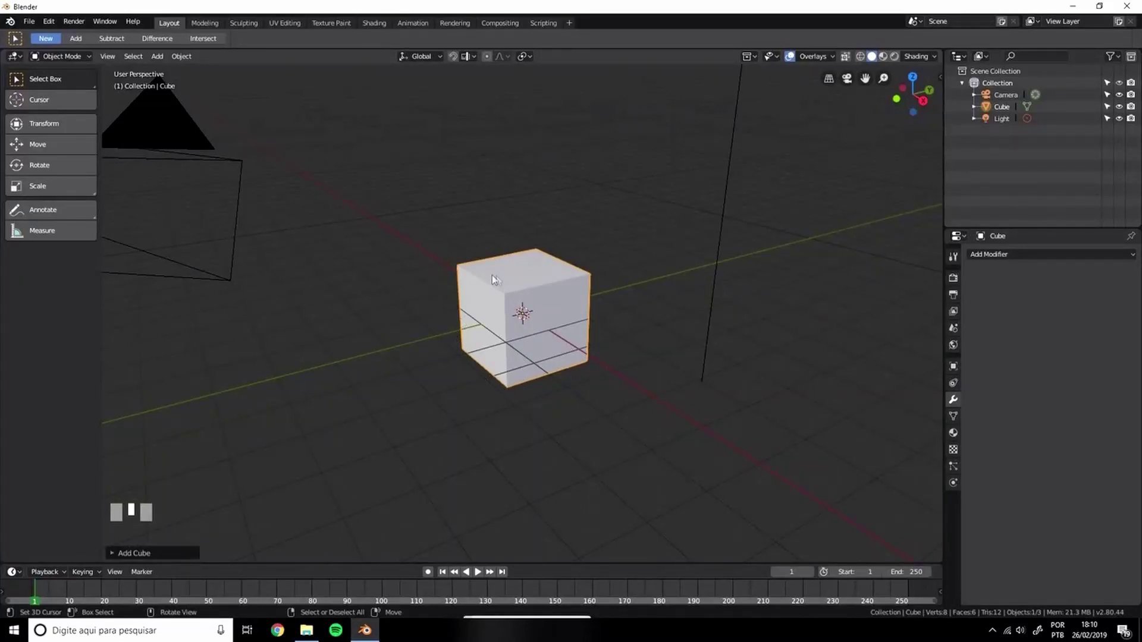
middle_drag(500, 298, 513, 289)
scroll(513, 291, up, 4)
right_click(507, 305)
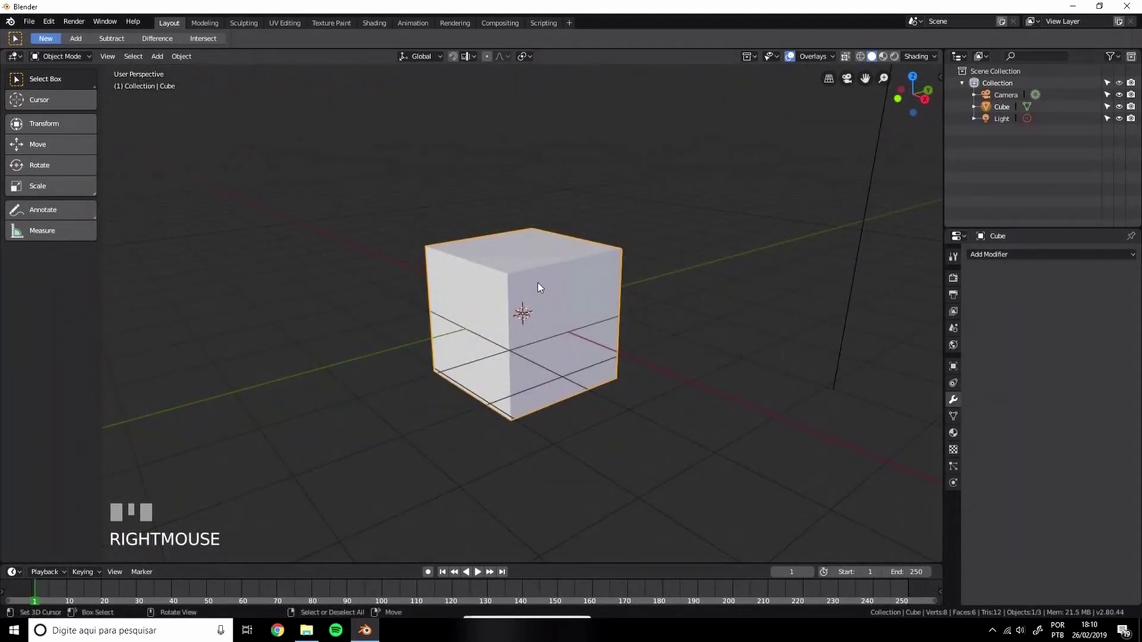
scroll(532, 287, down, 2)
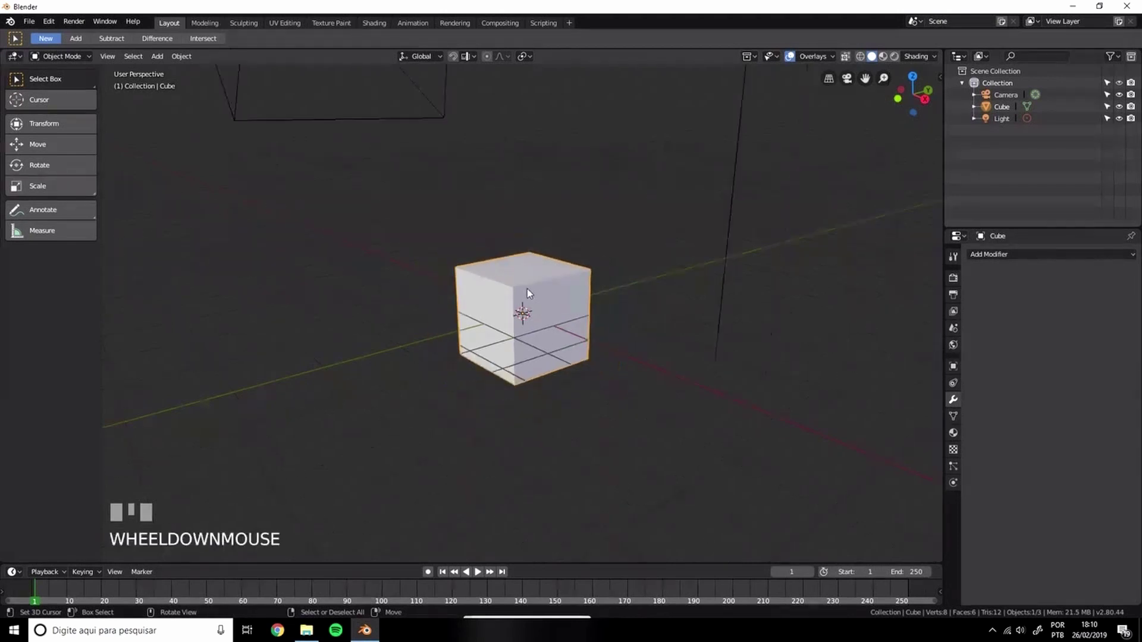
scroll(528, 286, up, 1)
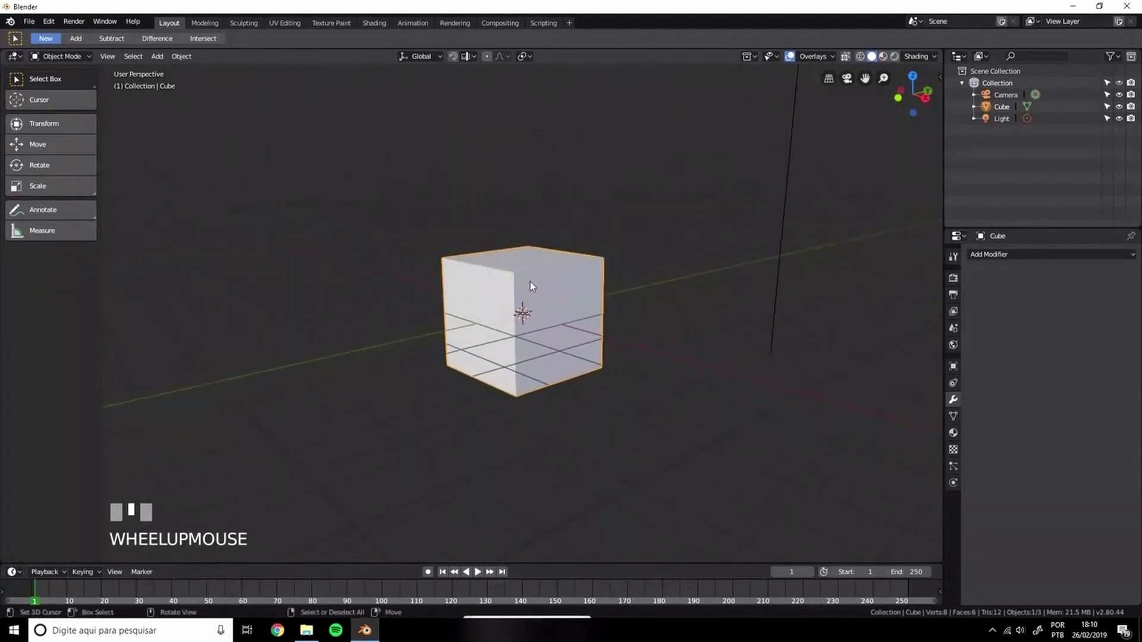
Add a Subdivision Surface modifier to the default cube
click(952, 366)
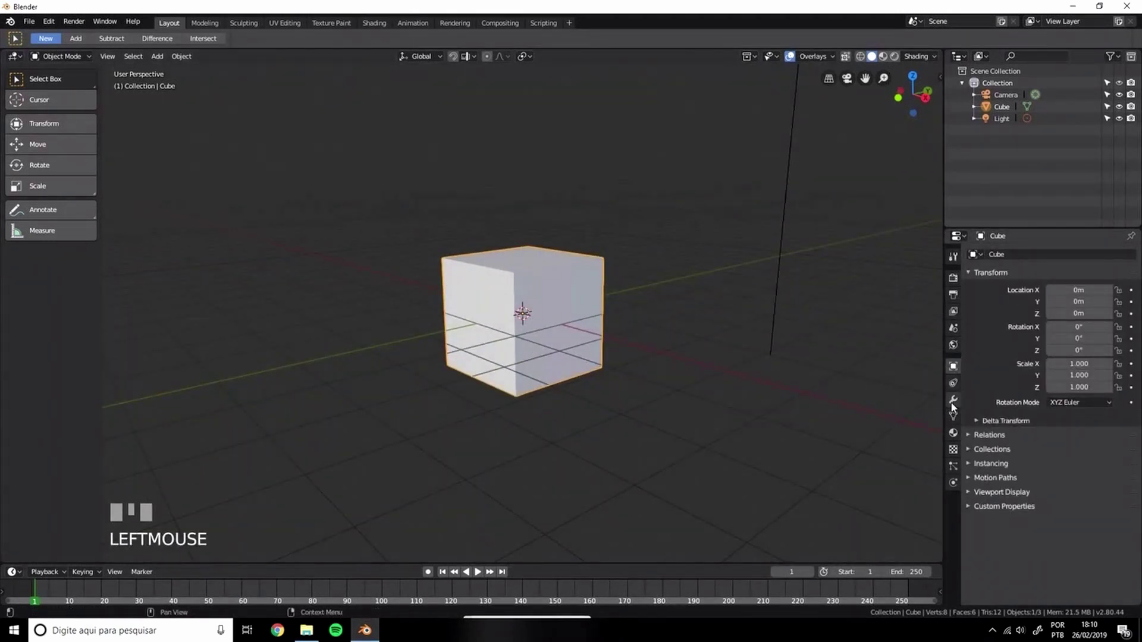
right_click(551, 287)
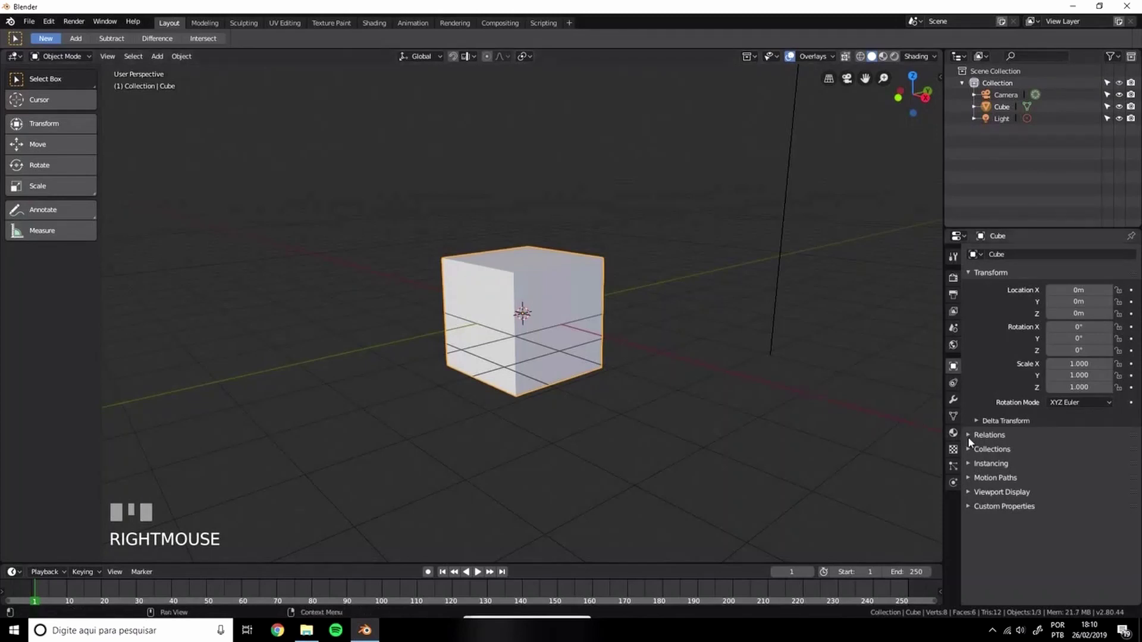
click(954, 401)
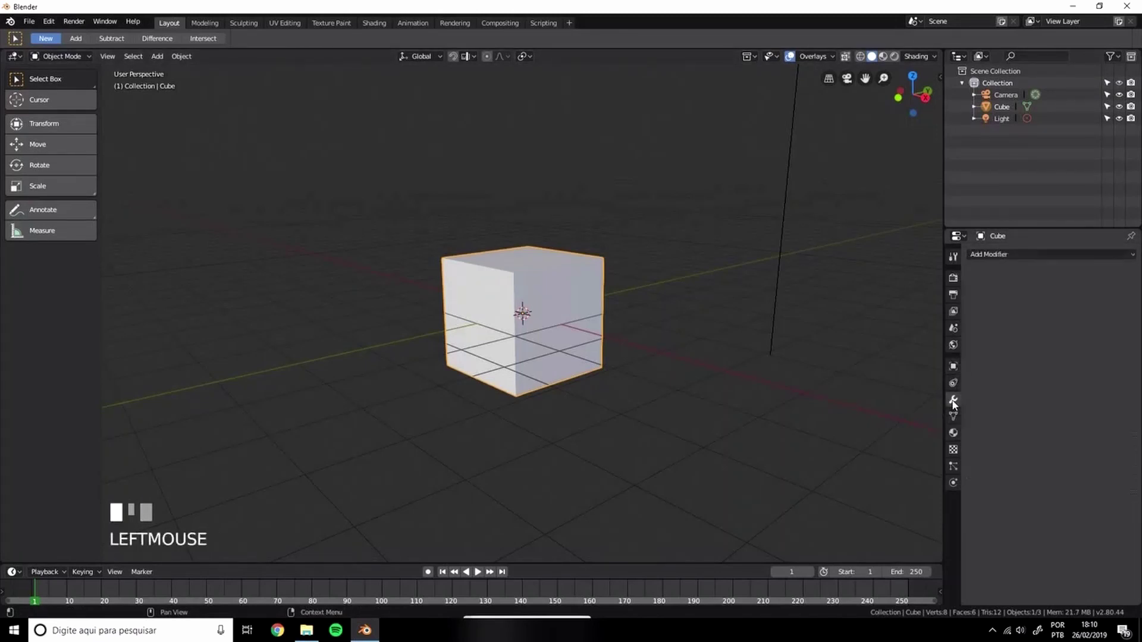
click(998, 254)
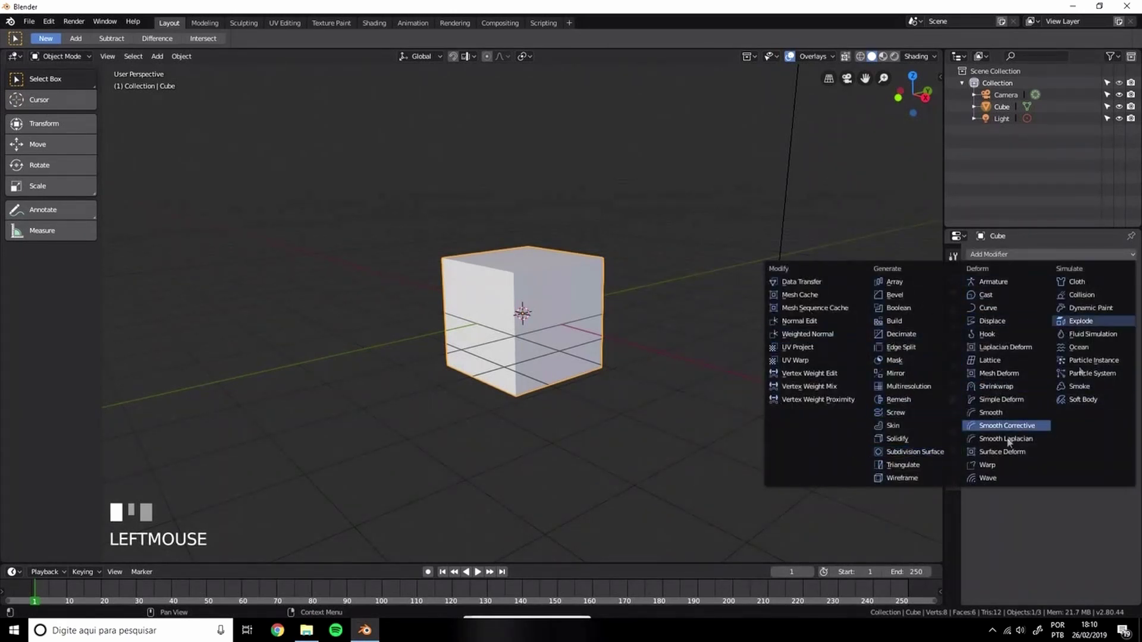
click(900, 454)
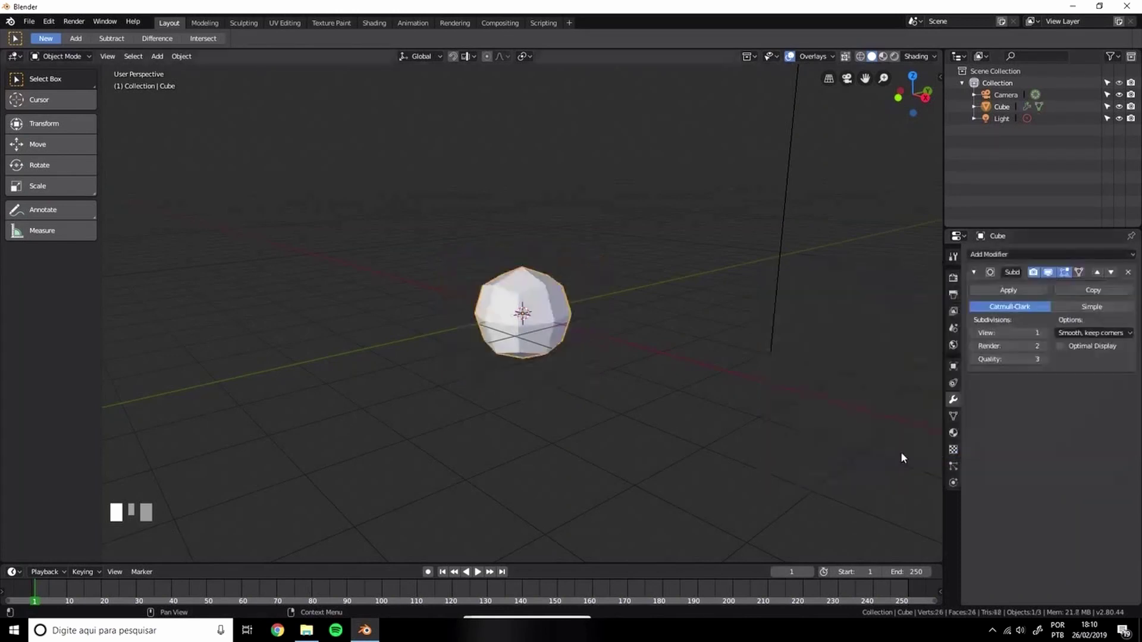
scroll(499, 321, up, 2)
mouse_move(506, 324)
middle_down()
mouse_move(564, 326)
mouse_move(516, 327)
middle_up()
scroll(517, 326, up, 2)
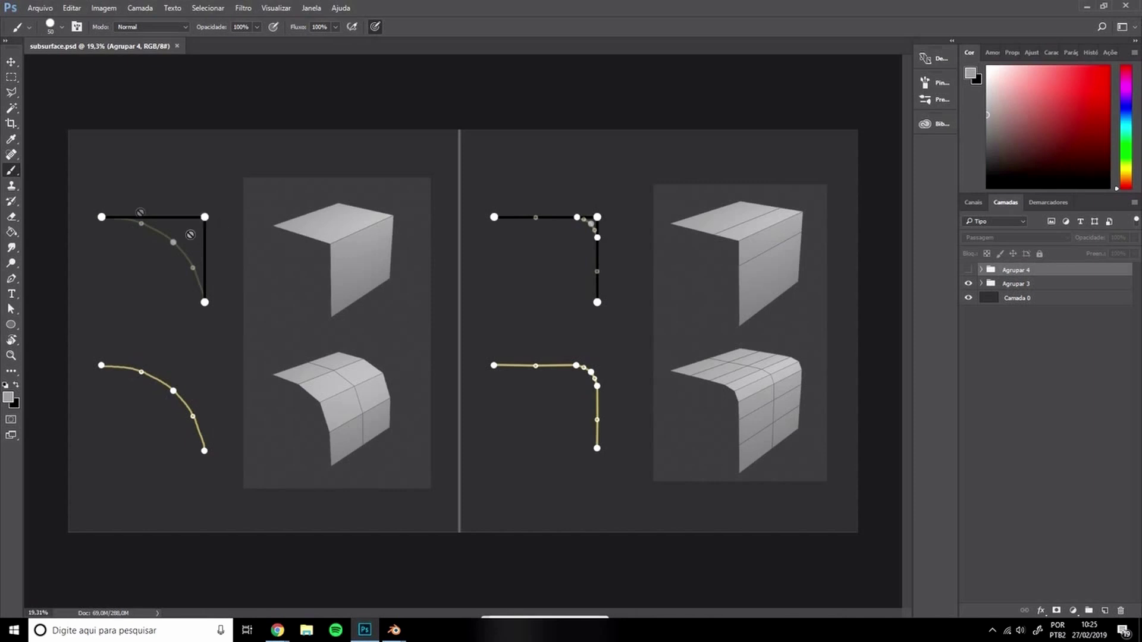
Examine the subsurface.psd diagram of a plain corner and its subdivided curve beside the matching 3D shapes
click(12, 77)
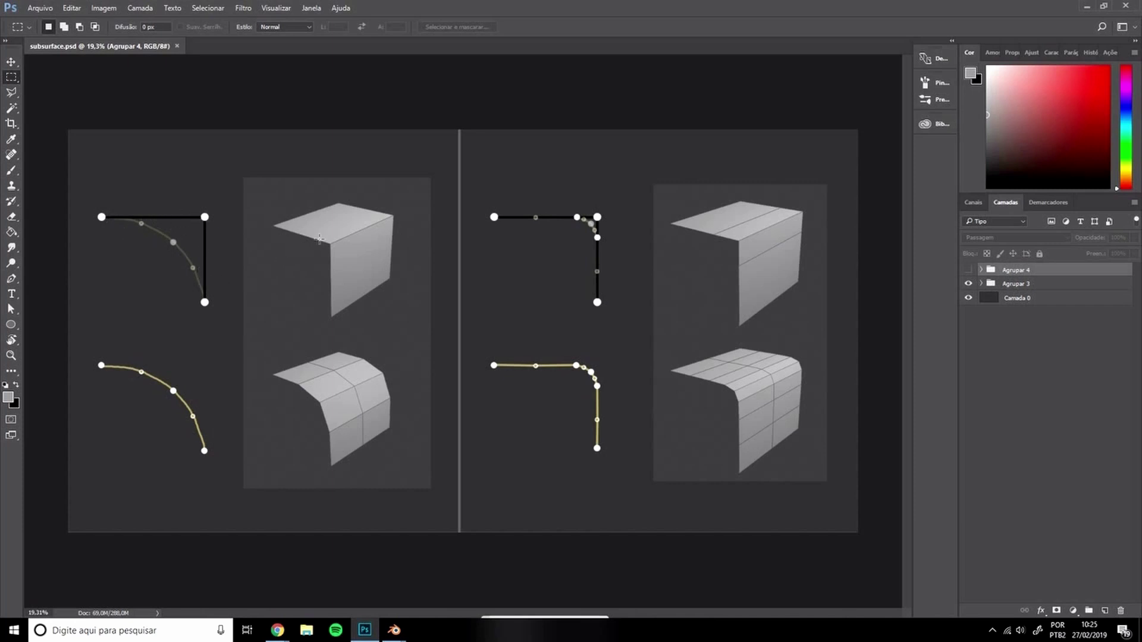
alt+scroll(333, 270, up, 1)
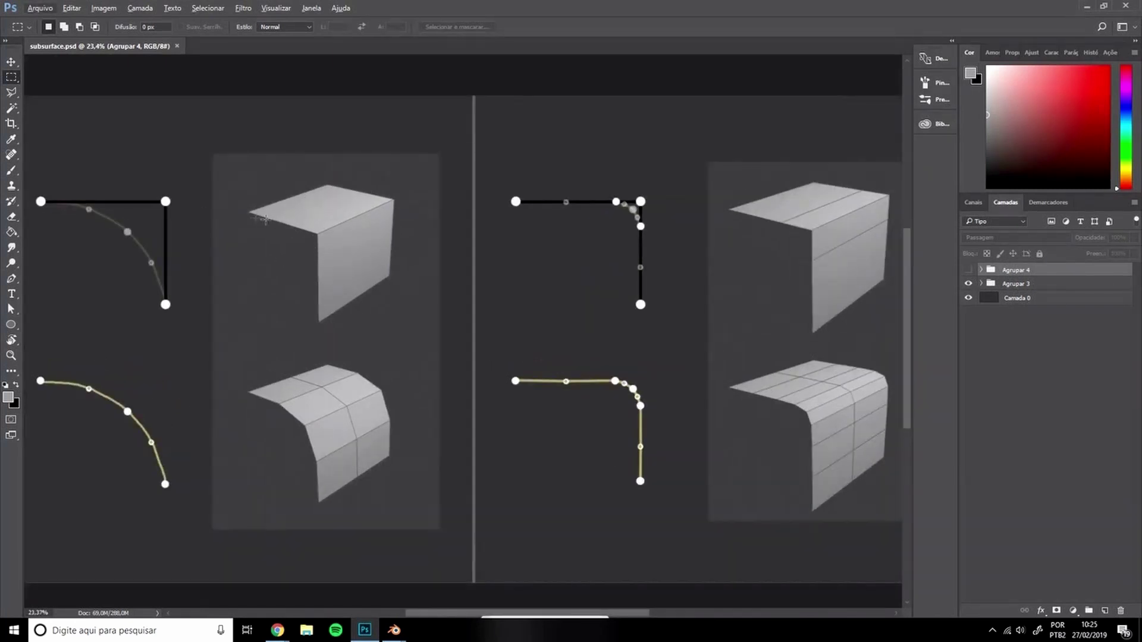
ctrl+scroll(322, 317, left, 3)
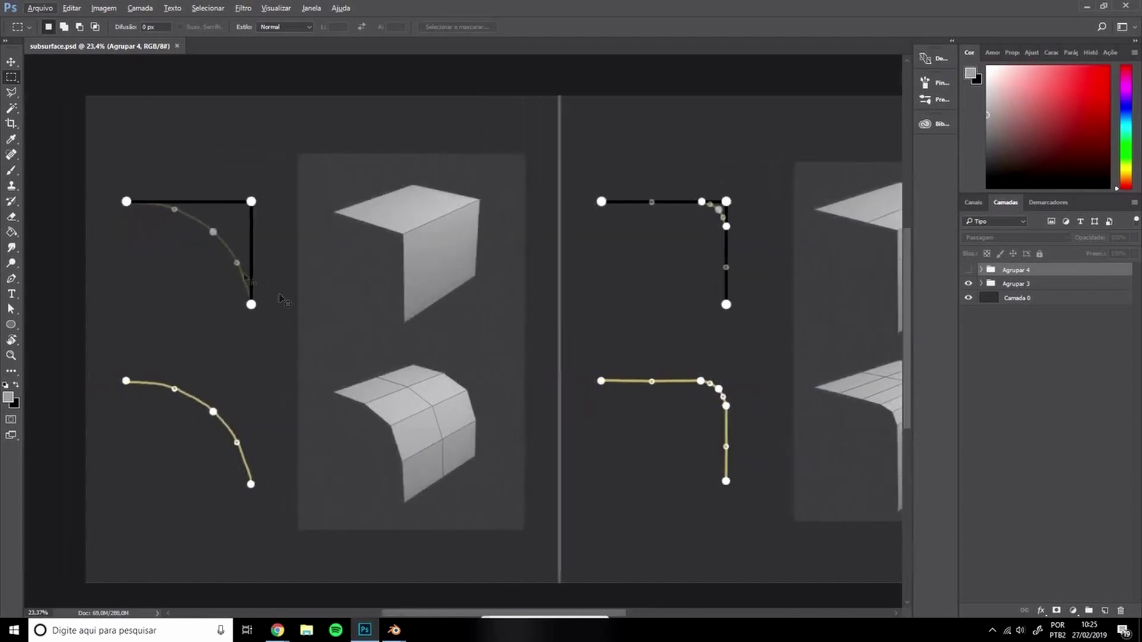
scroll(180, 217, down, 1)
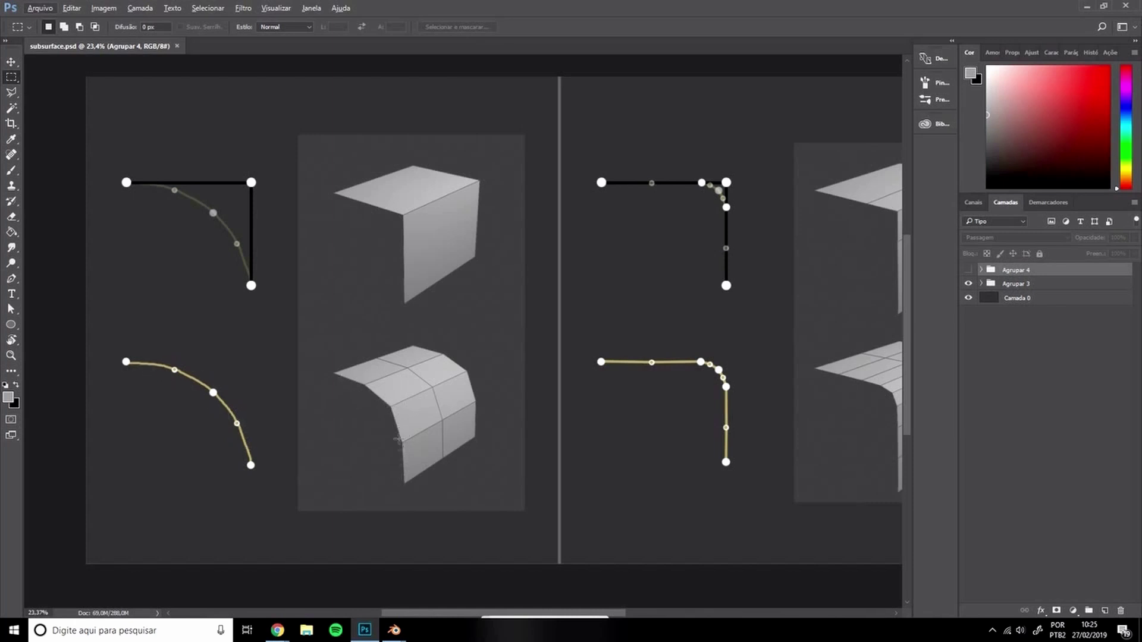
scroll(352, 367, up, 2)
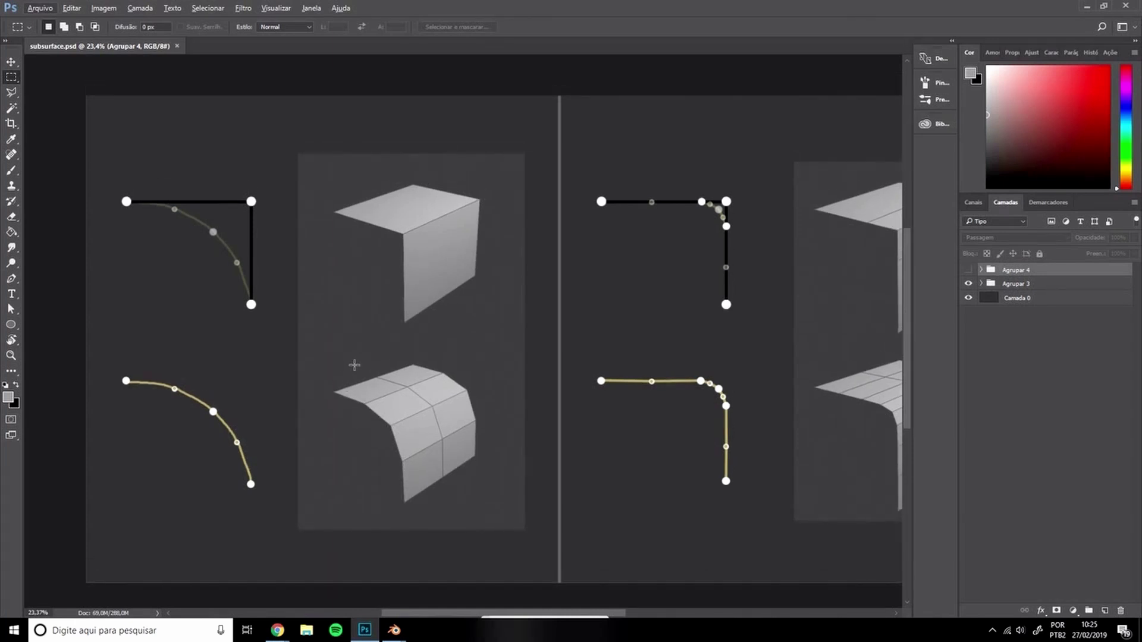
scroll(345, 350, left, 3)
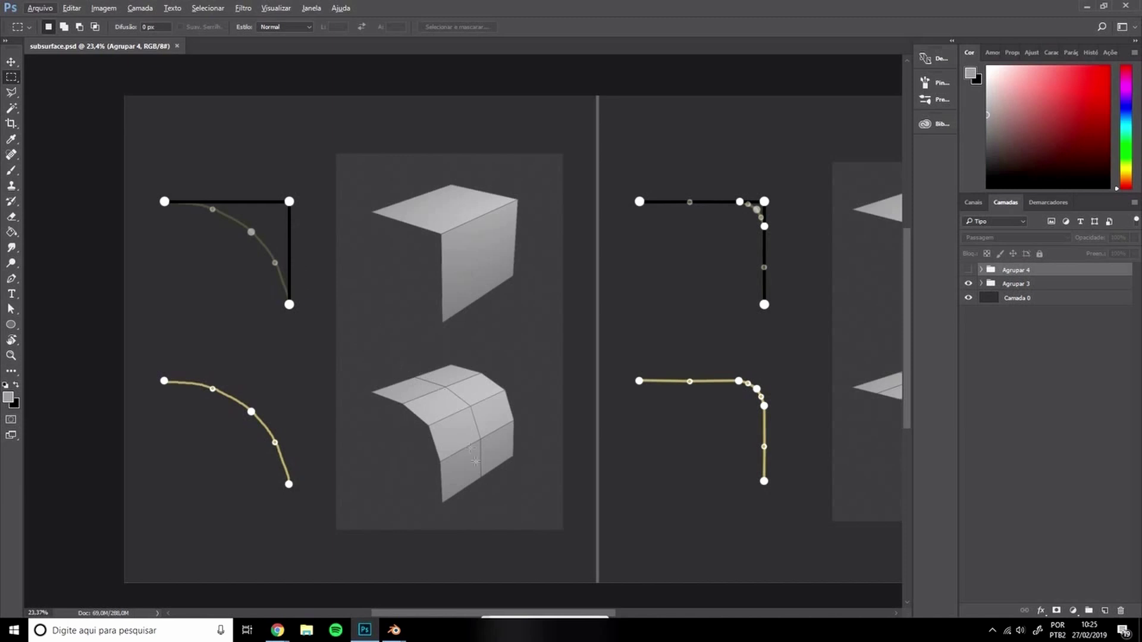
Examine the diagram of the corner with extra points near the bend and compare it with the plain corner
scroll(410, 335, right, 10)
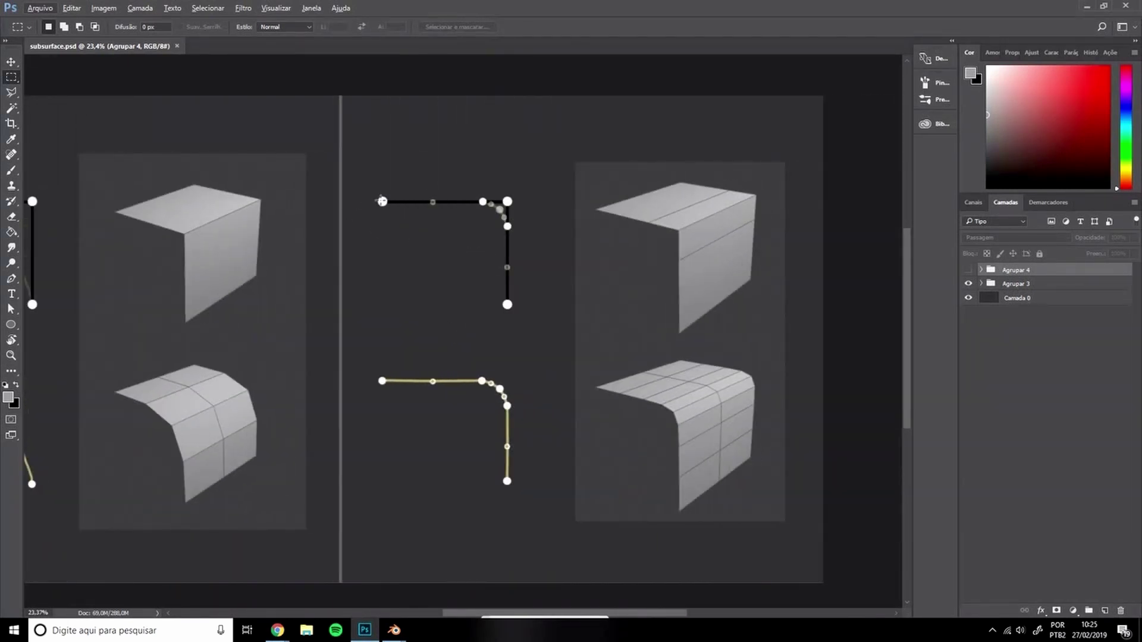
scroll(404, 218, left, 5)
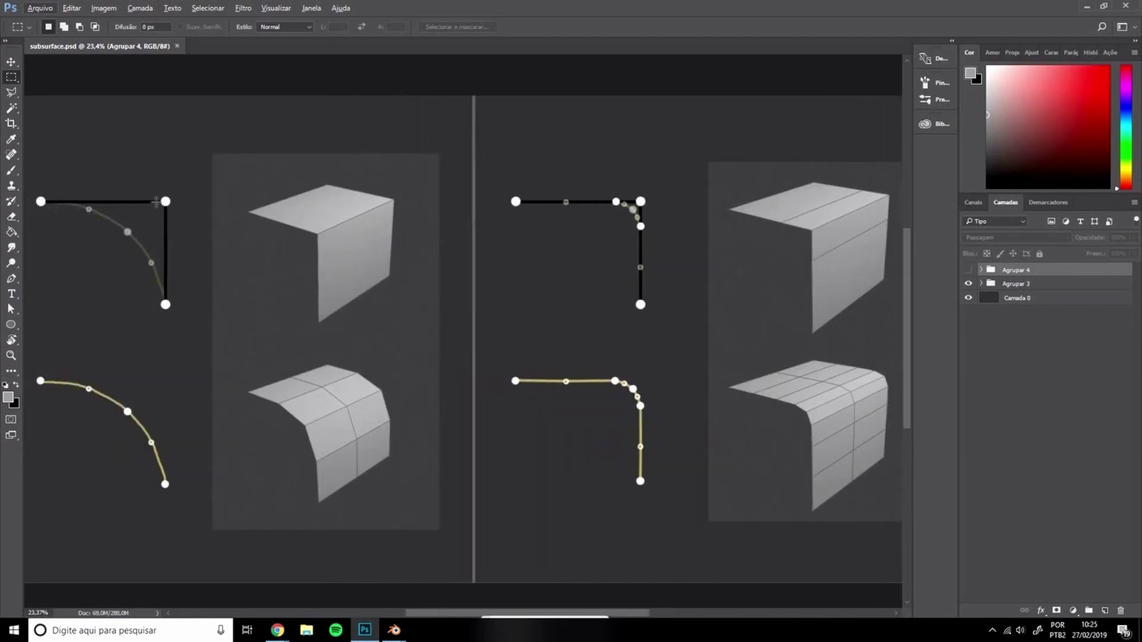
scroll(539, 207, right, 3)
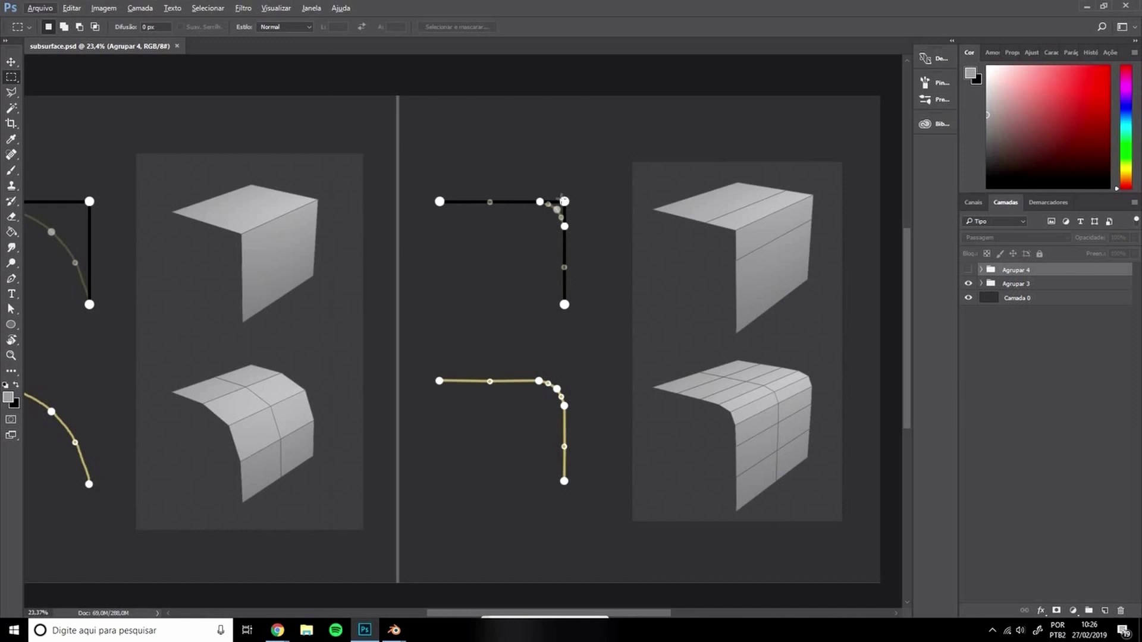
alt+scroll(562, 198, up, 3)
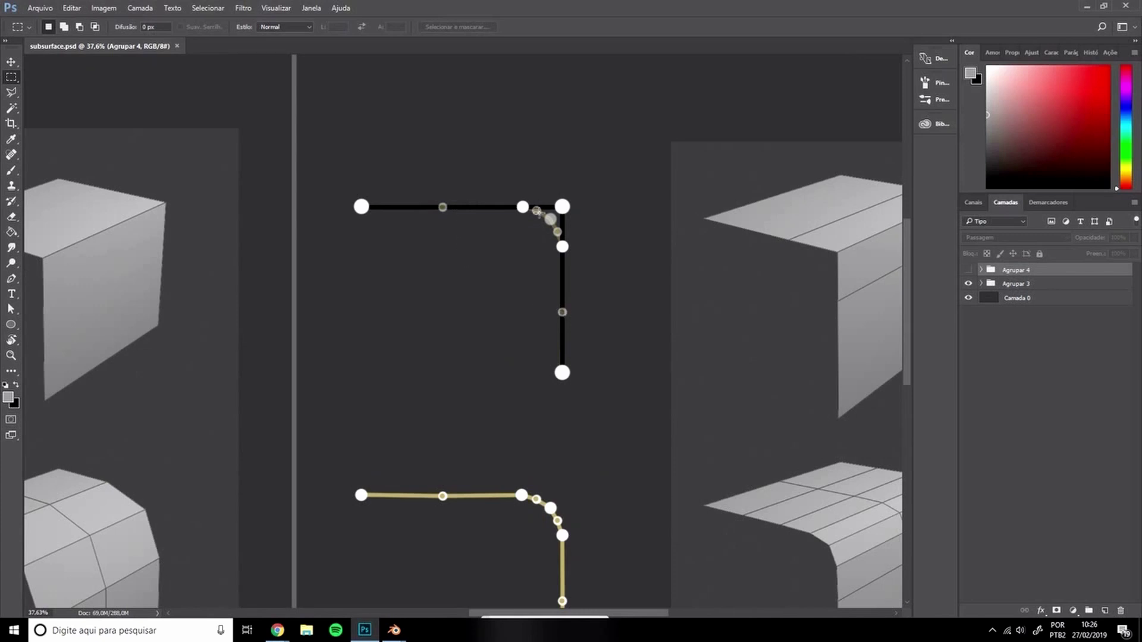
alt+scroll(563, 245, down, 3)
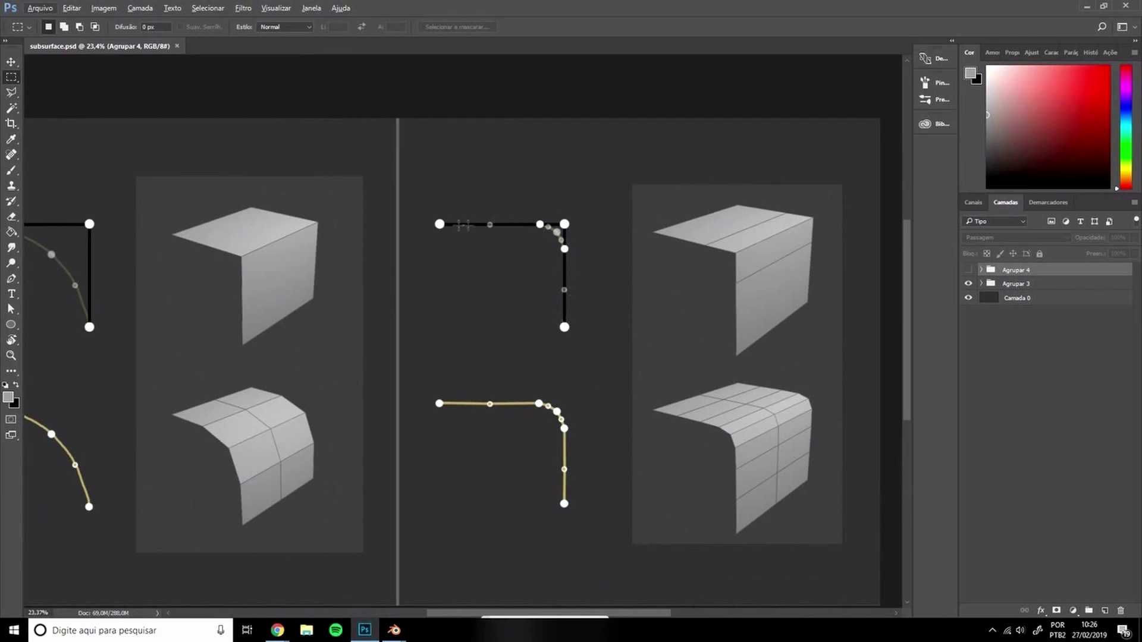
scroll(574, 241, down, 1)
scroll(721, 227, right, 3)
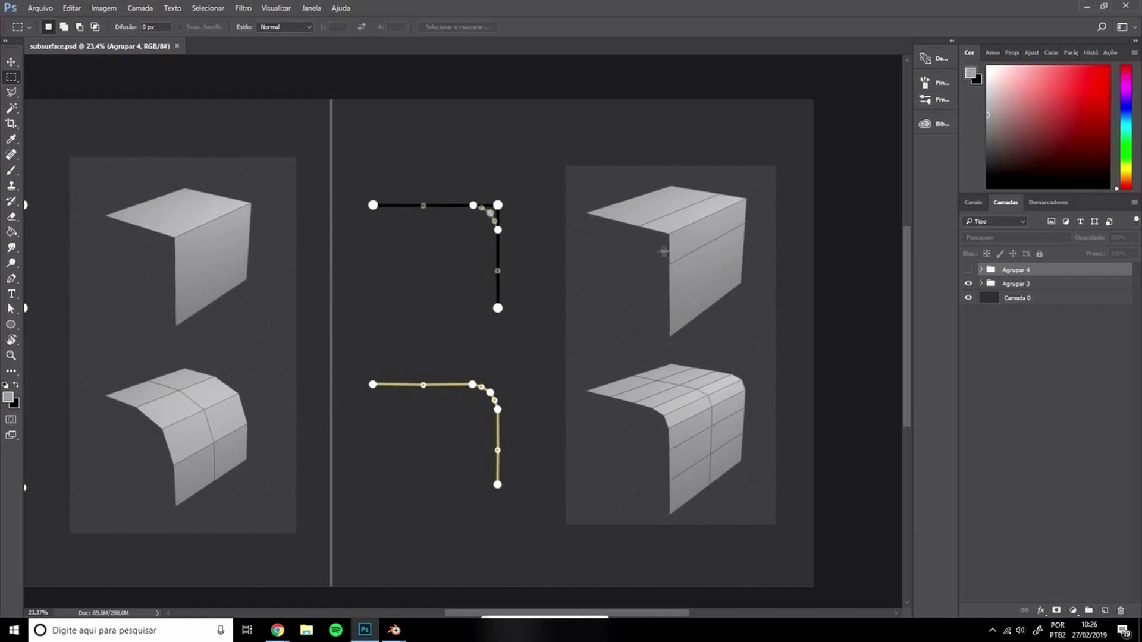
scroll(666, 336, down, 3)
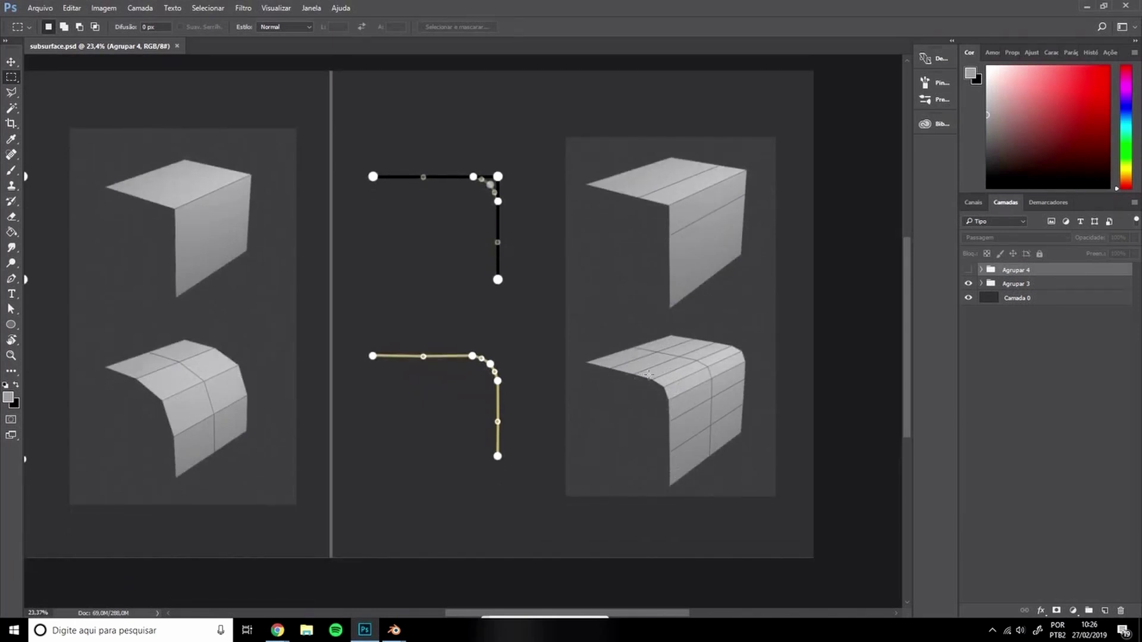
scroll(594, 428, left, 3)
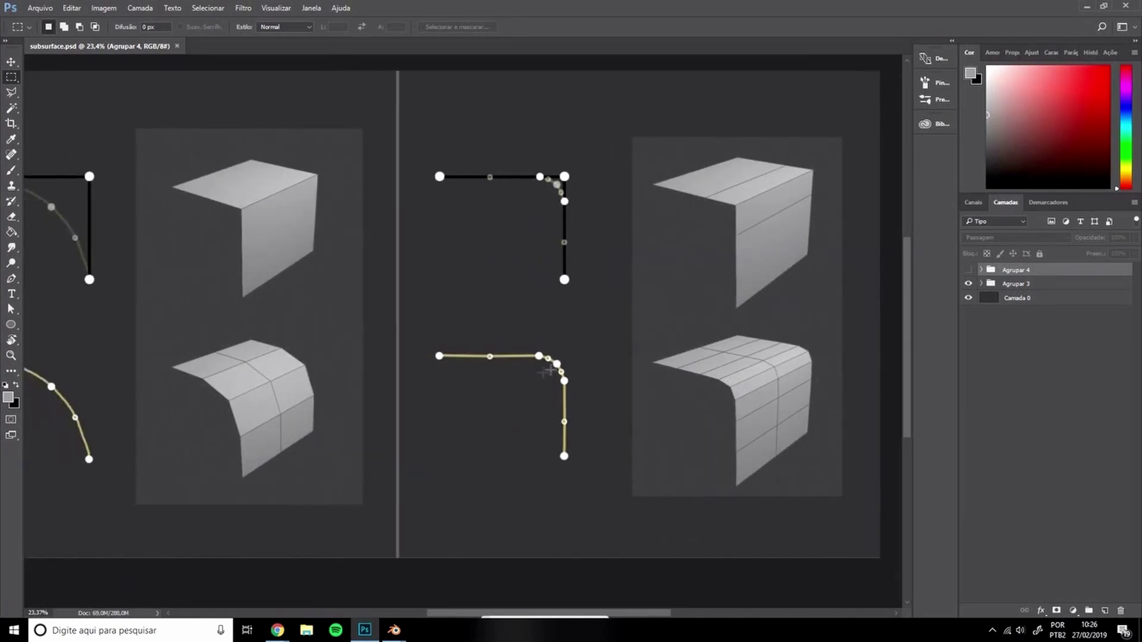
Switch to Blender's subsurface.blend window and add a Subdivision Surface modifier to the front bent plane
mouse_move(393, 630)
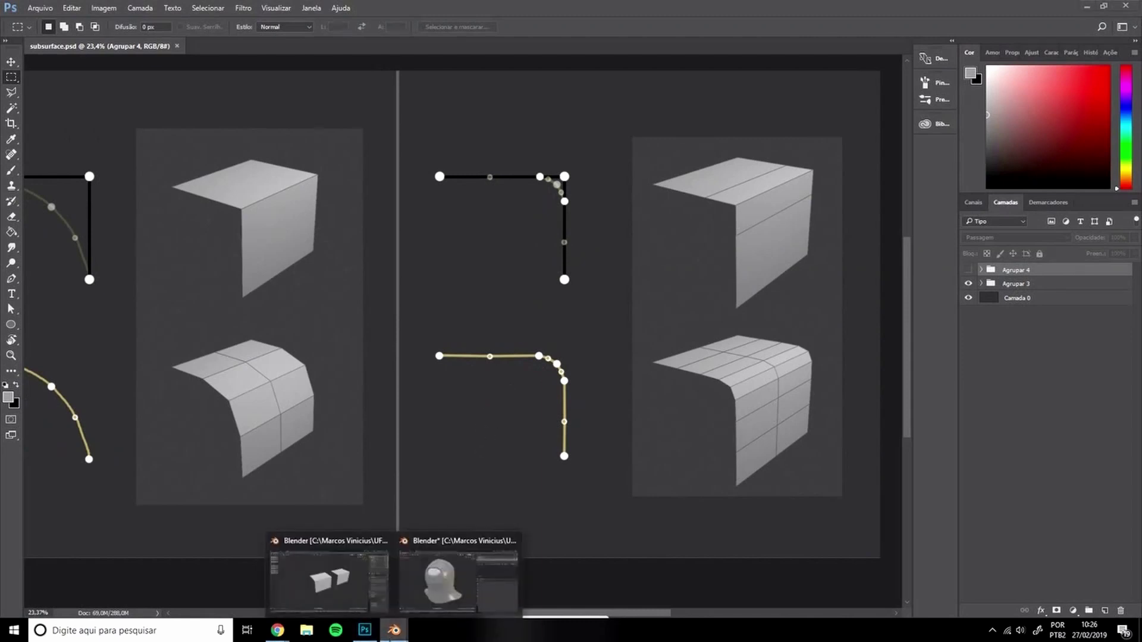
click(330, 595)
middle_drag(479, 364, 517, 333)
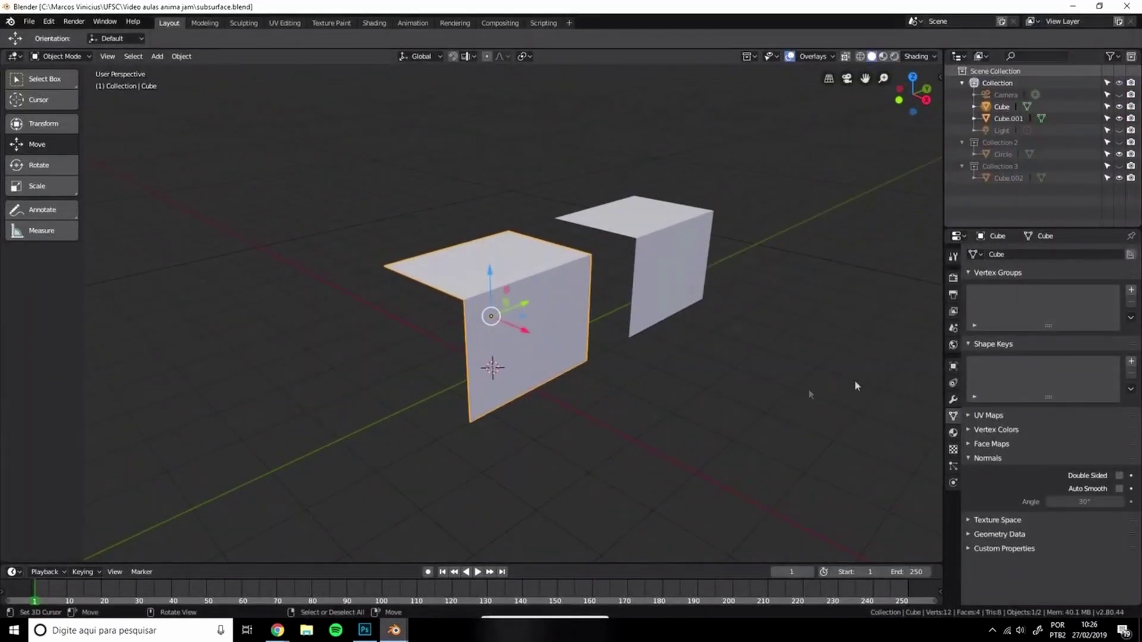
click(952, 399)
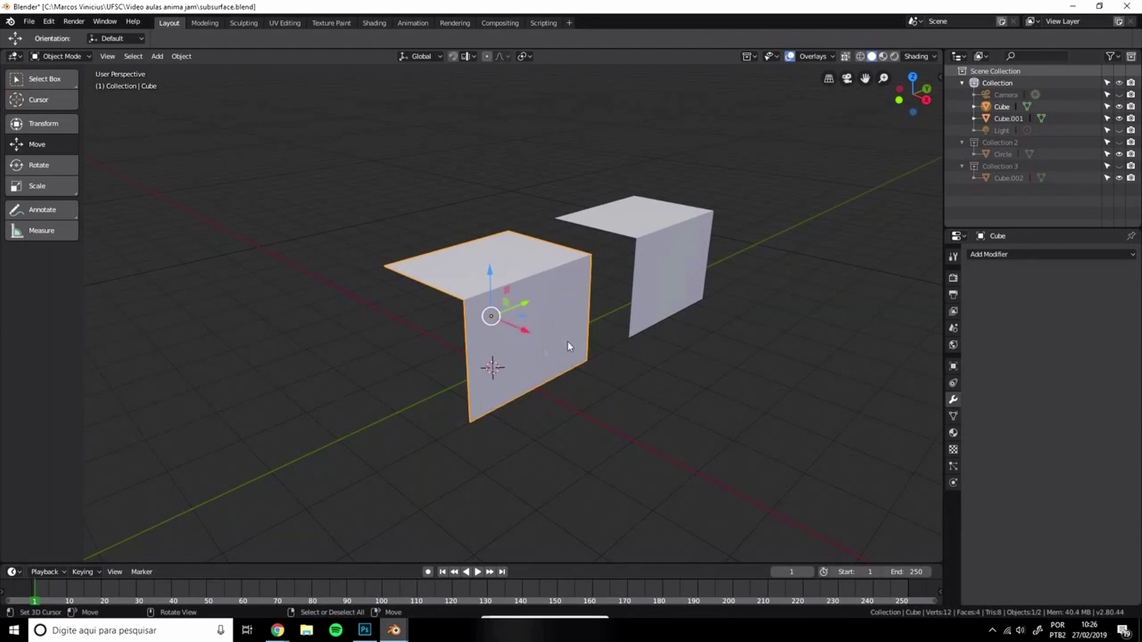
click(993, 255)
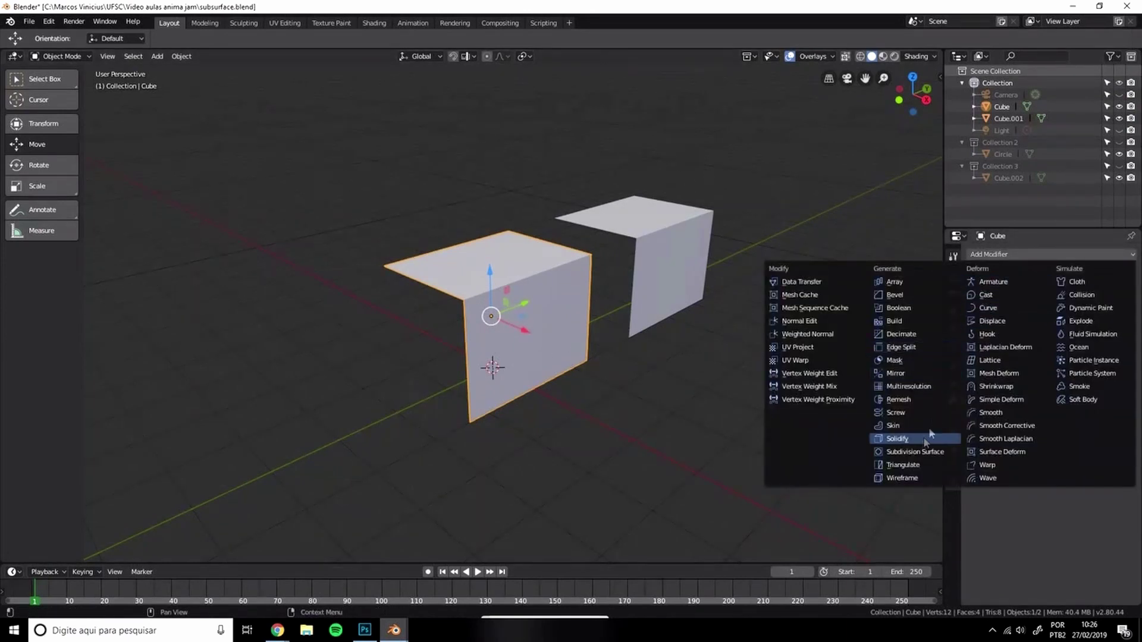
click(918, 452)
middle_drag(588, 344, 507, 324)
Inspect the bent plane's original cage by selecting its corner vertices in Edit Mode, and return to Object Mode
key(Tab)
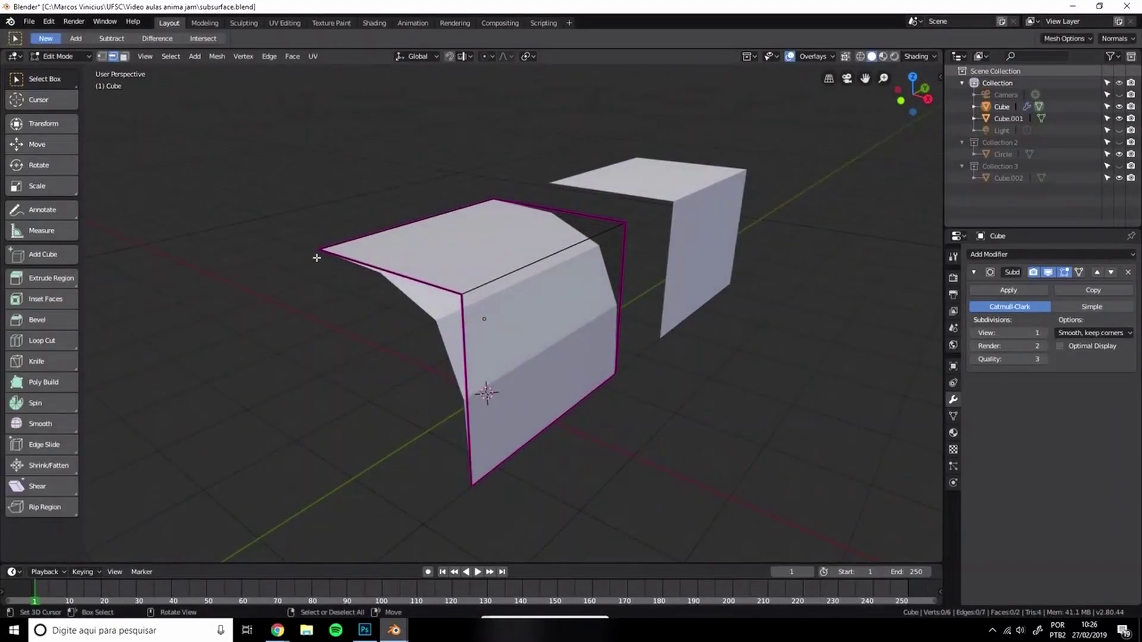
key(1)
right_click(319, 246)
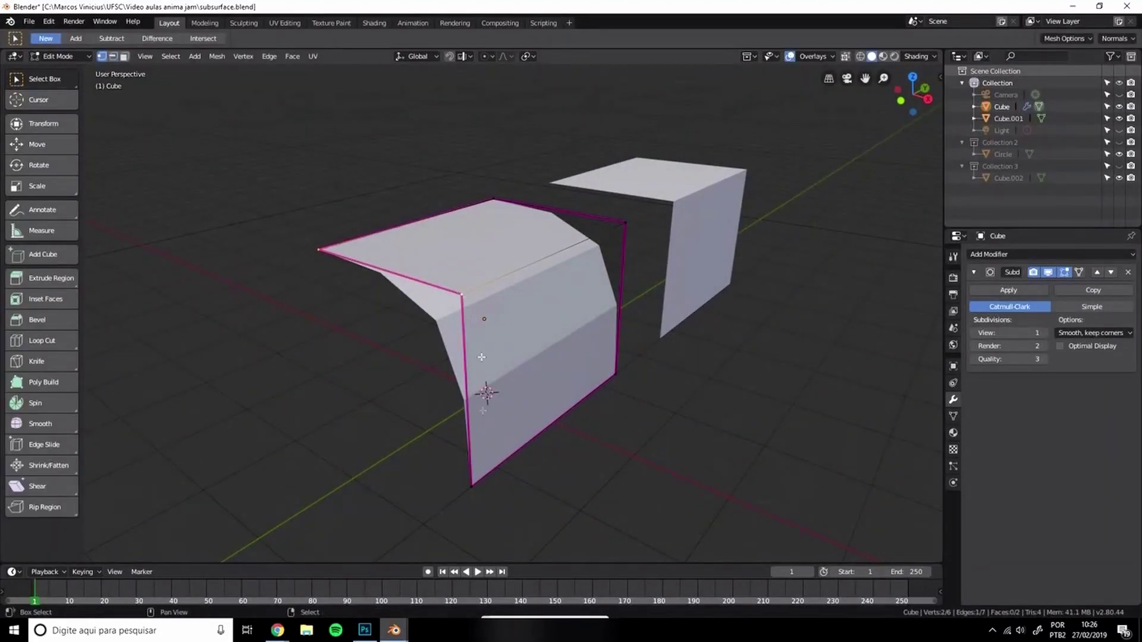
right_click(481, 479)
middle_drag(481, 354, 483, 332)
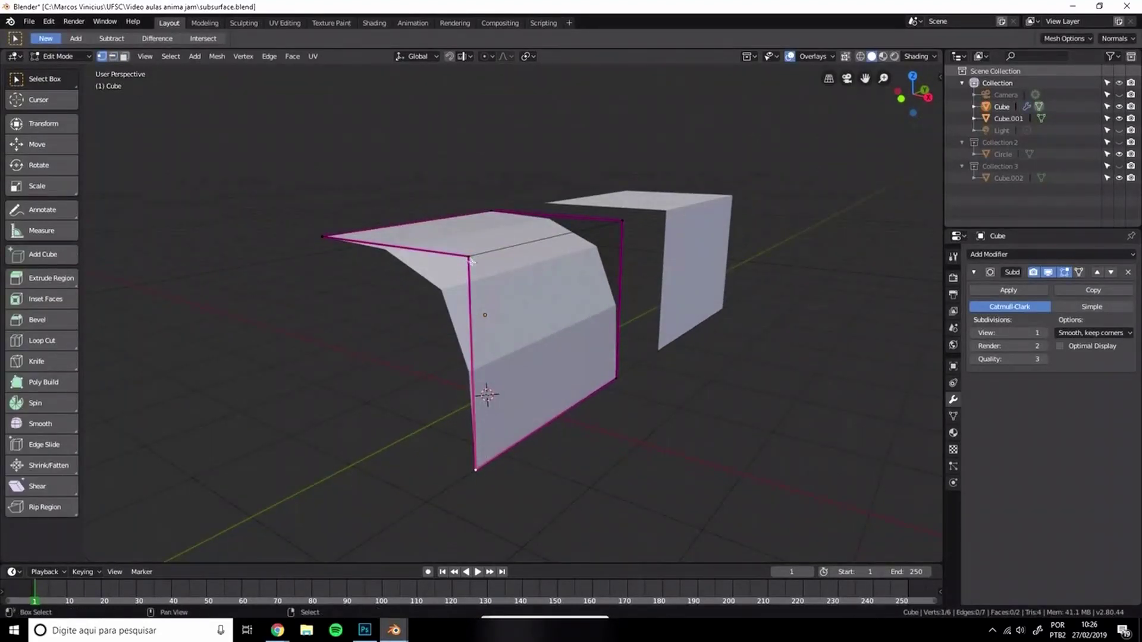
shift+right_click(321, 234)
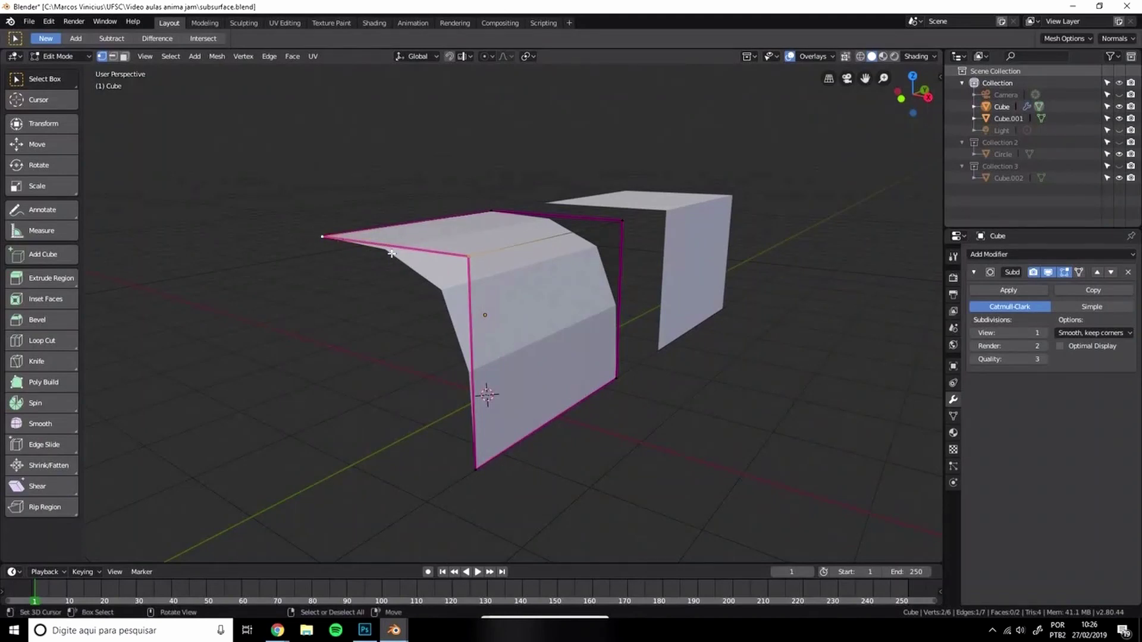
key(Tab)
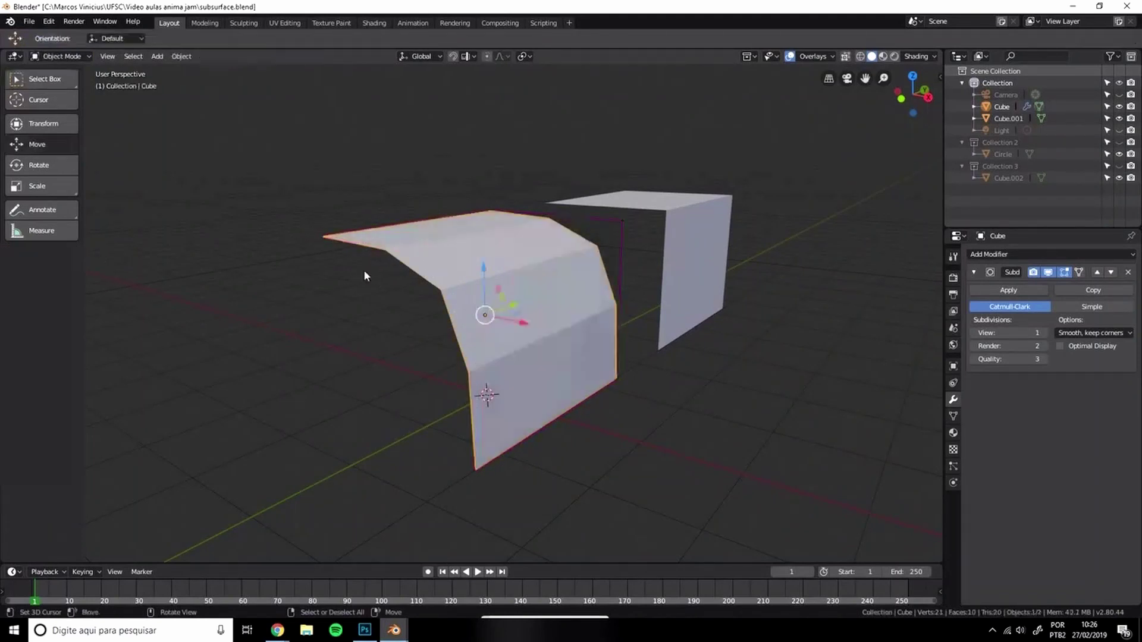
Try a viewport subdivision level of 2 on the front bent plane, restore it to 1, and deselect the plane
click(1045, 333)
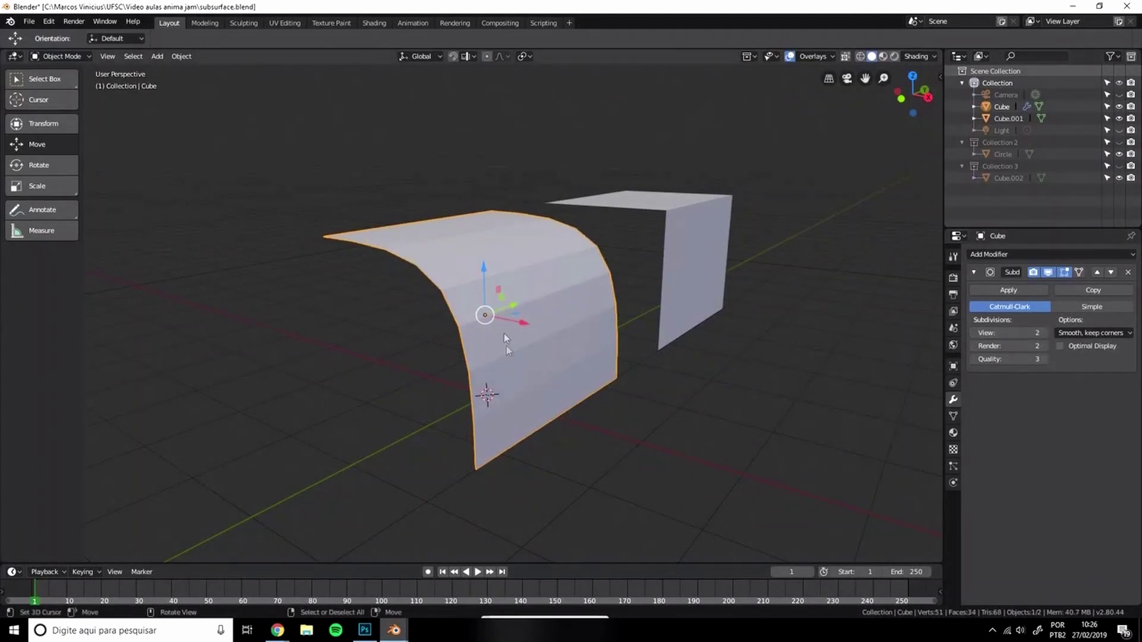
click(978, 333)
click(632, 352)
scroll(642, 355, down, 2)
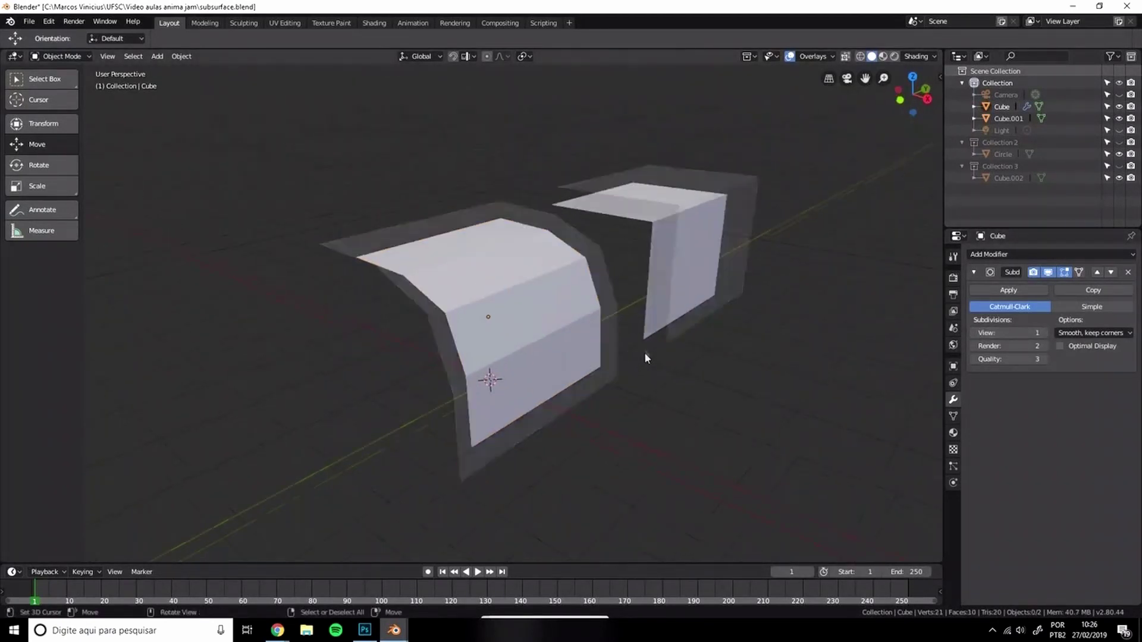
Select the rear bent plane, review the corner diagrams in Photoshop's subsurface.psd, and switch back to Blender's subsurface.blend window
scroll(645, 357, up, 5)
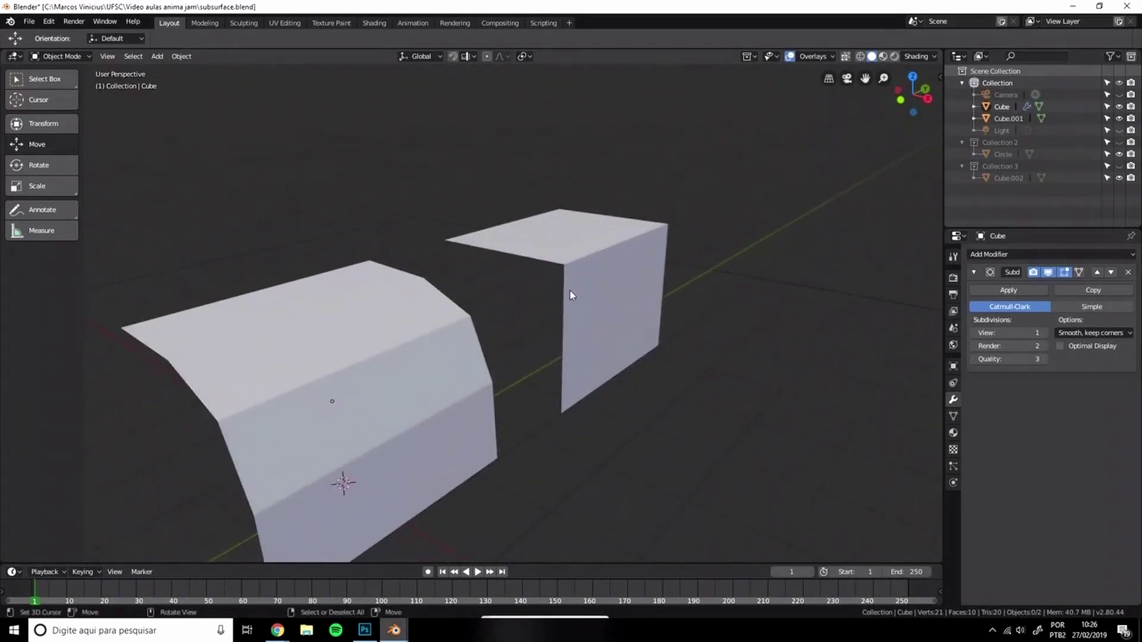
click(570, 292)
mouse_move(364, 630)
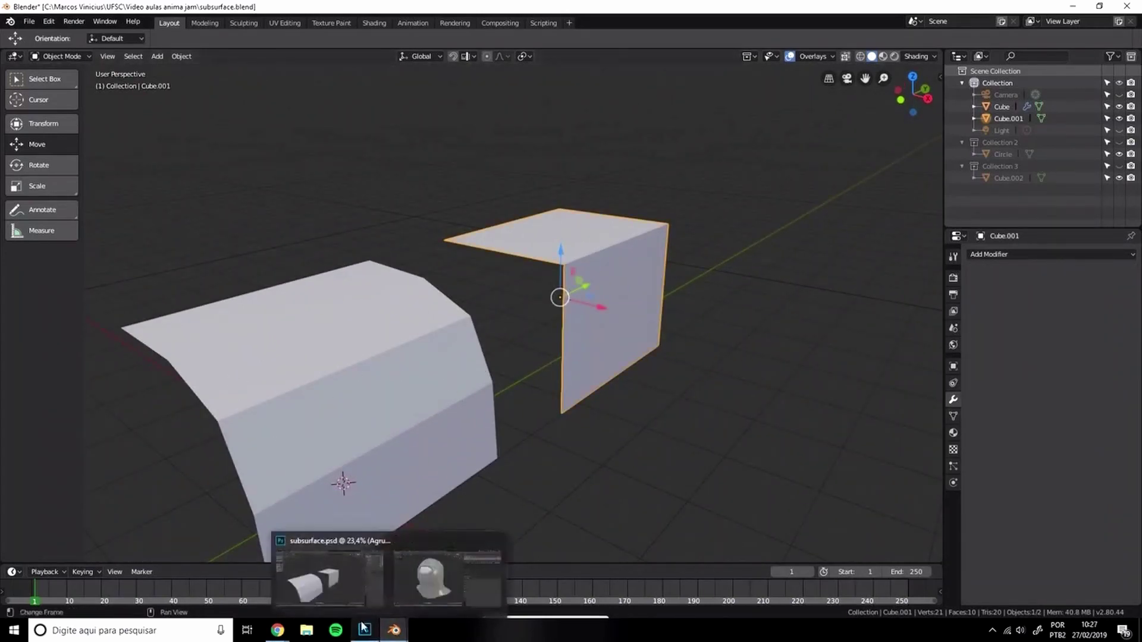
click(331, 574)
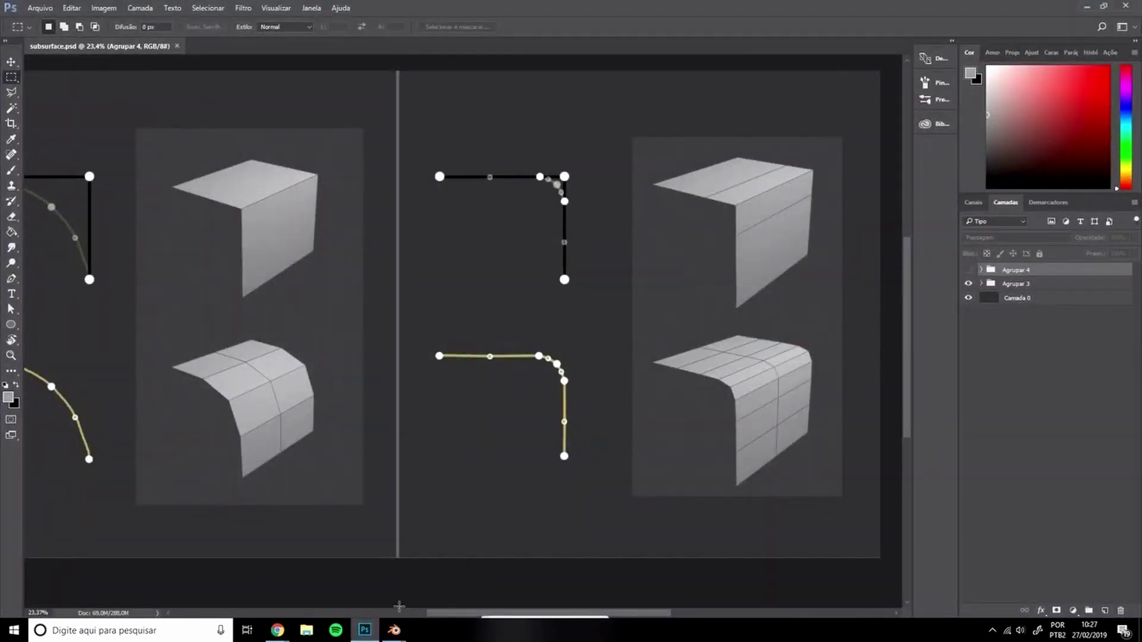
click(375, 557)
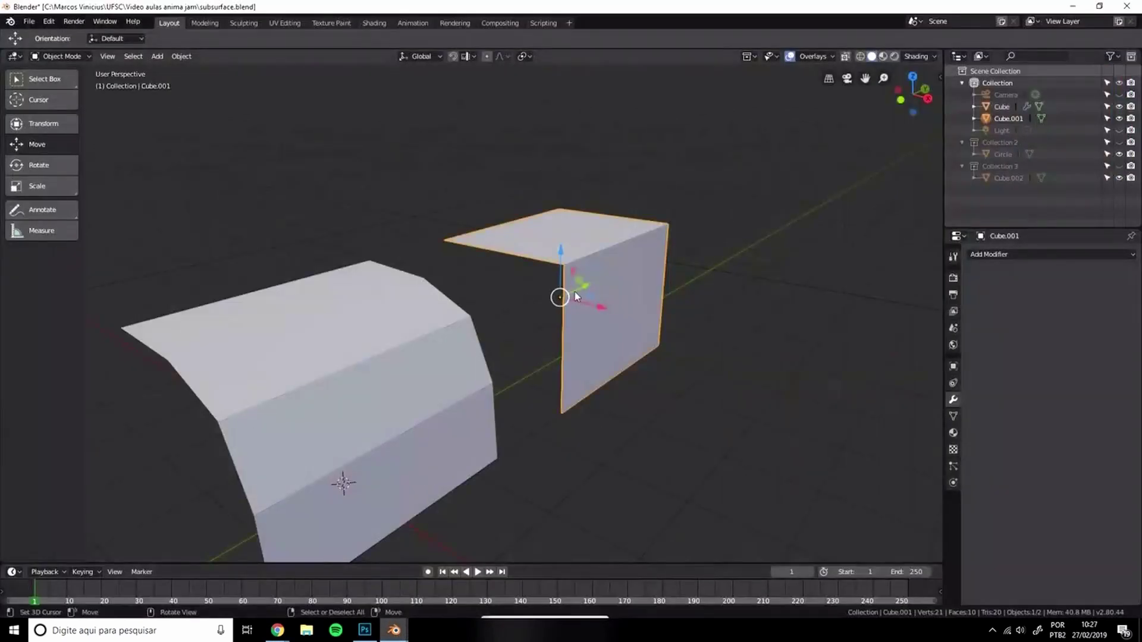
Add a Subdivision Surface modifier to the rear bent plane
key(KP_Decimal)
click(1022, 254)
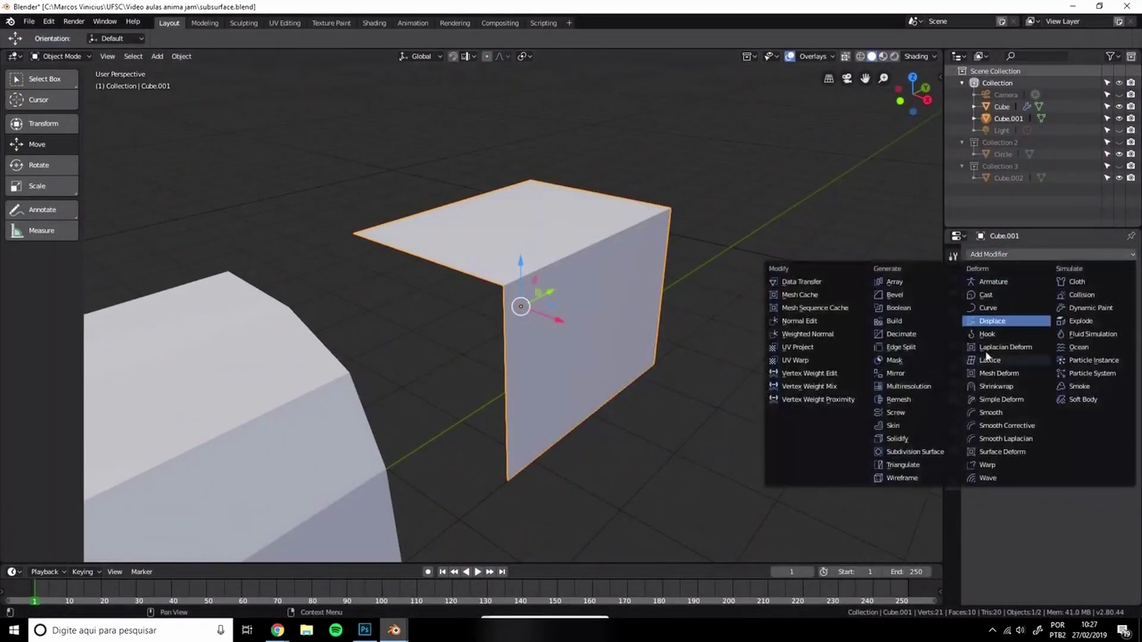
click(909, 453)
middle_drag(618, 333, 532, 313)
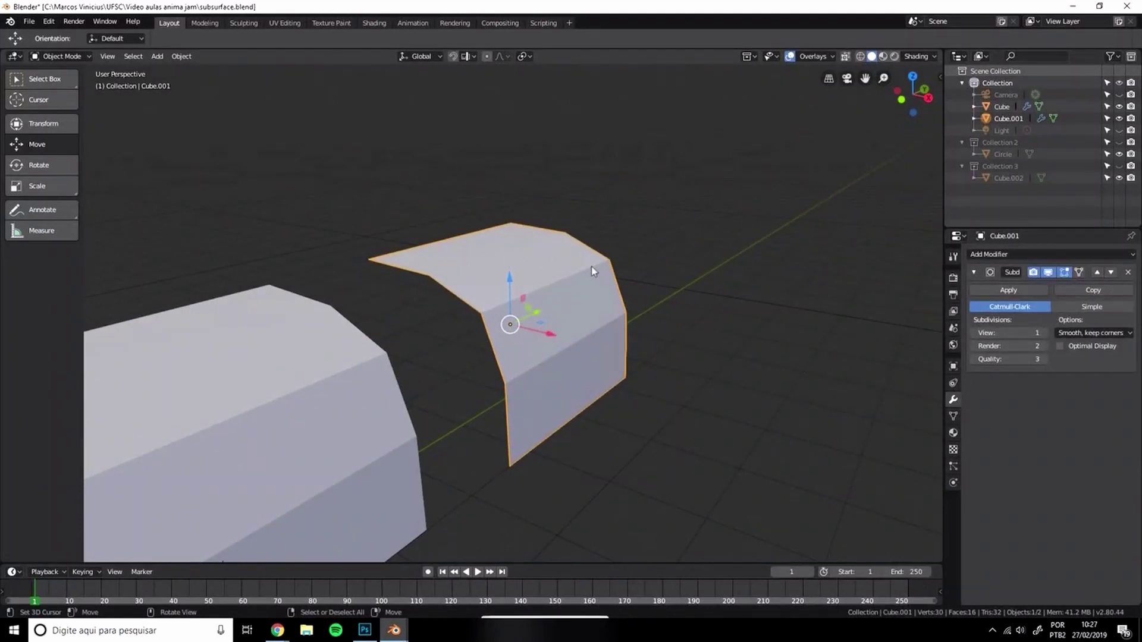
Add a loop cut across the rear plane's vertical face close to the bend, with a slide factor of about -0.64, and select its neighbouring corner vertices
key(Tab)
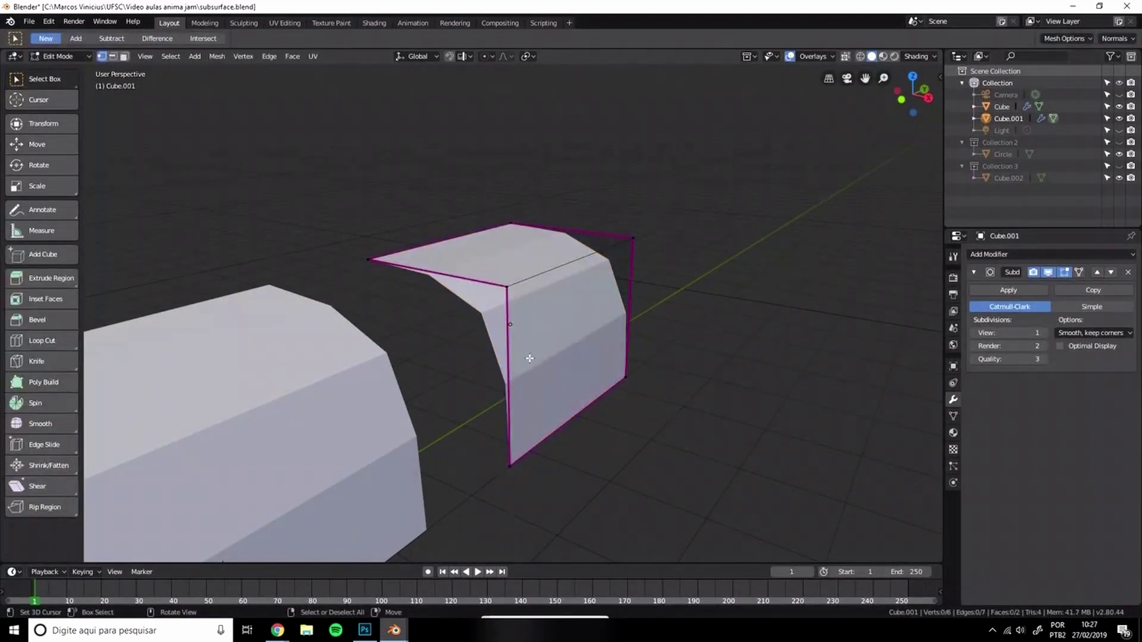
click(510, 387)
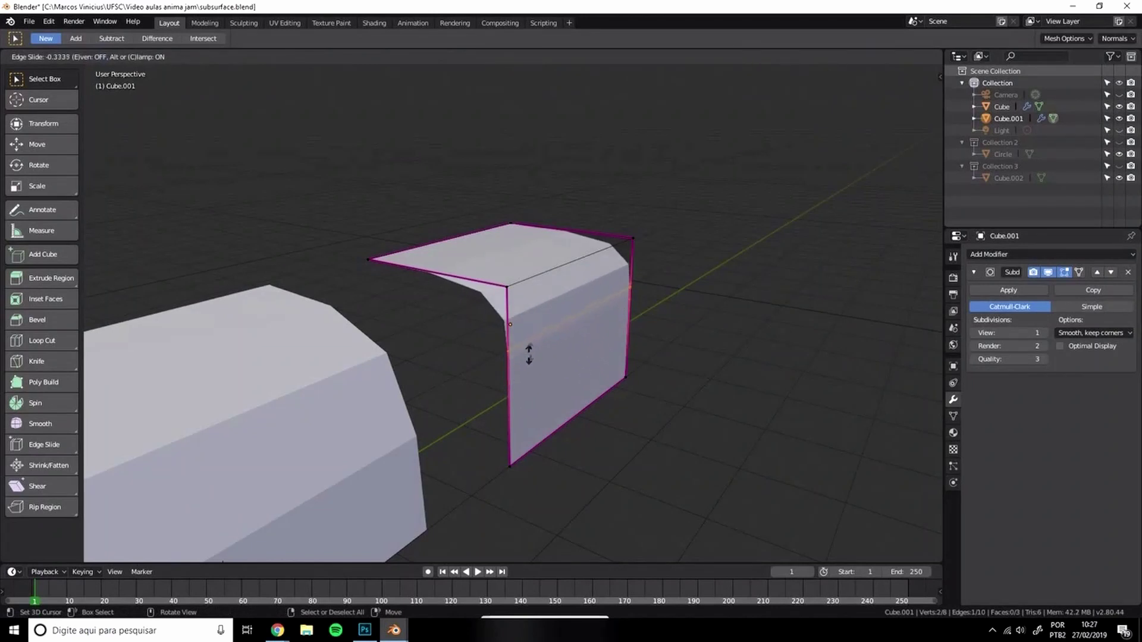
click(541, 326)
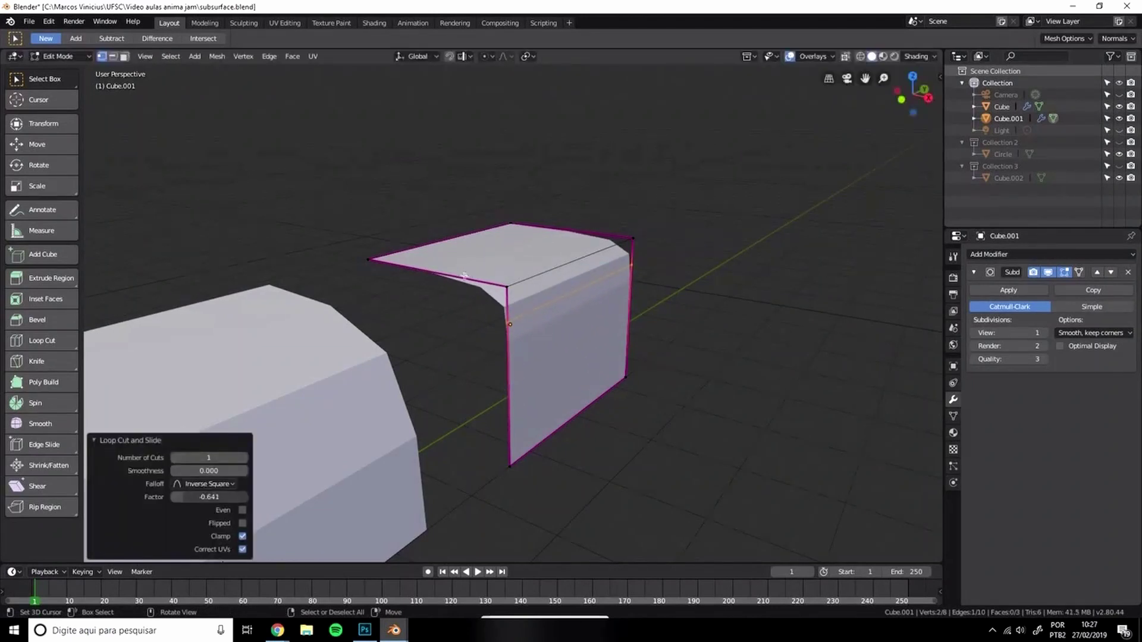
middle_drag(542, 326, 520, 355)
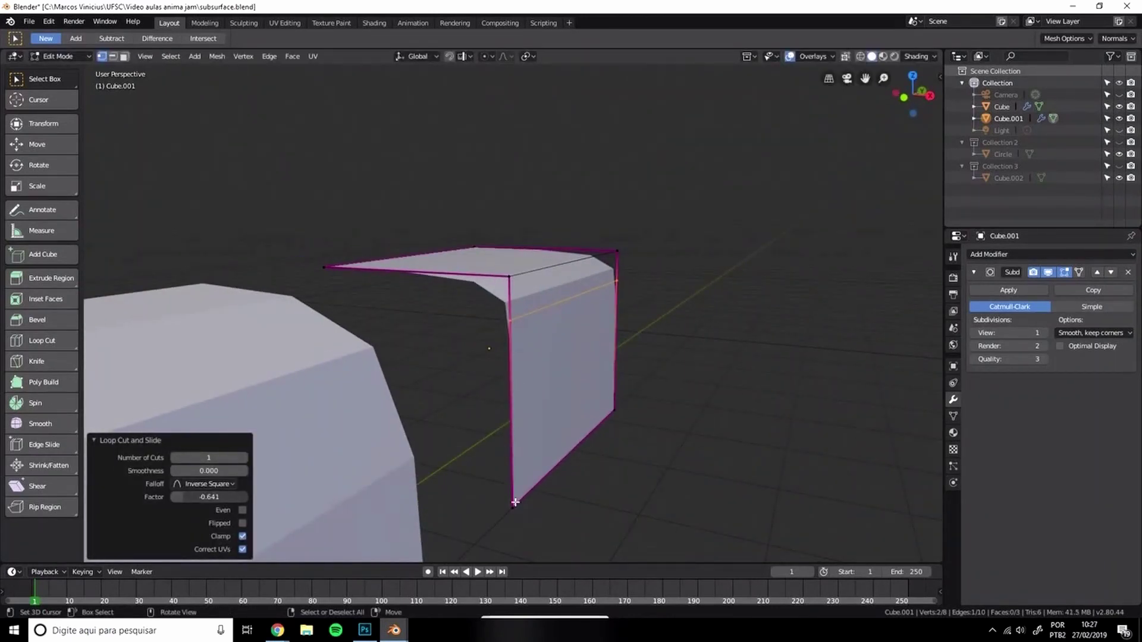
click(511, 327)
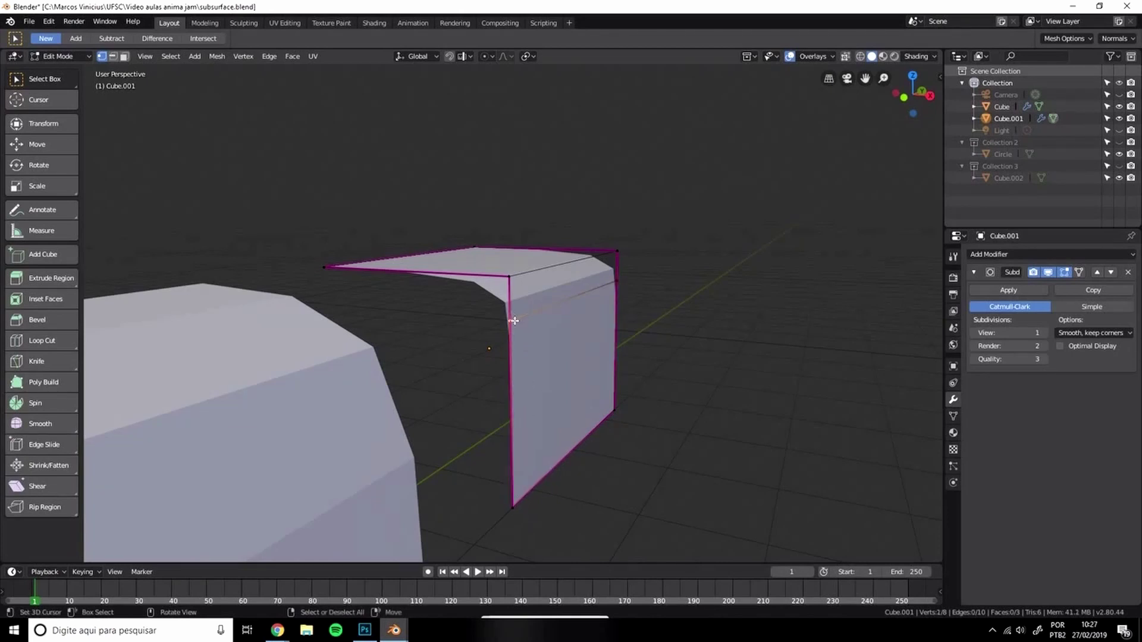
shift+click(510, 277)
middle_drag(509, 277, 489, 434)
Add a loop cut across the rear plane's top face near the bend, return to Object Mode and deselect the plane
key(ctrl+r)
click(404, 274)
click(466, 288)
key(Tab)
key(alt+a)
Switch to the modelo 32 render.blend window, select the hooded head, and inspect its base mesh in Edit Mode
mouse_move(400, 628)
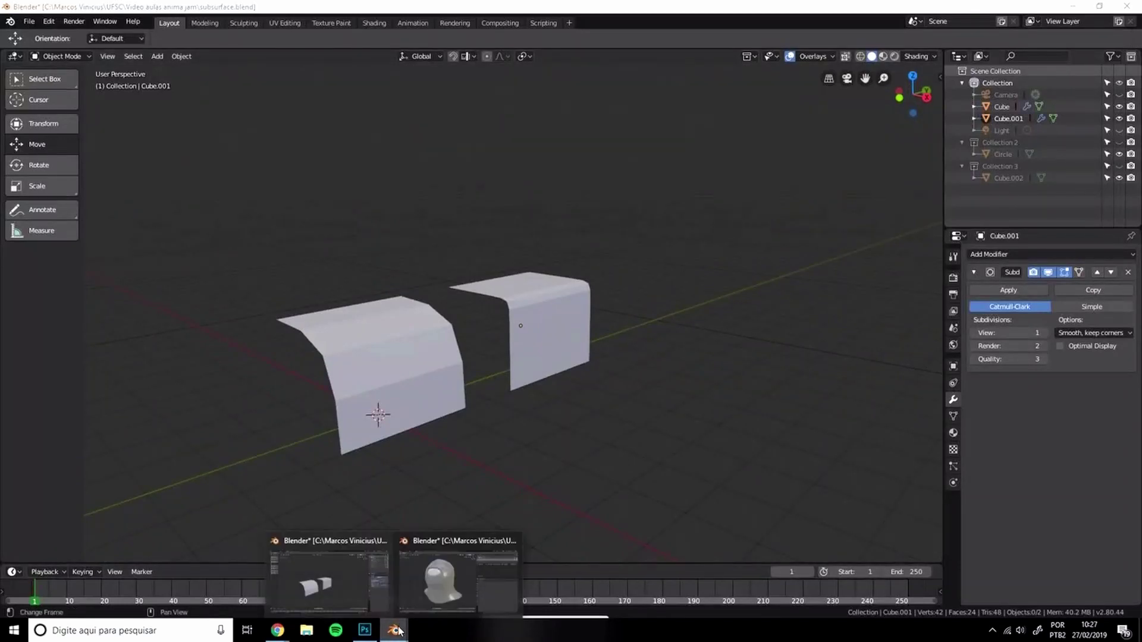
click(431, 589)
scroll(469, 372, up, 2)
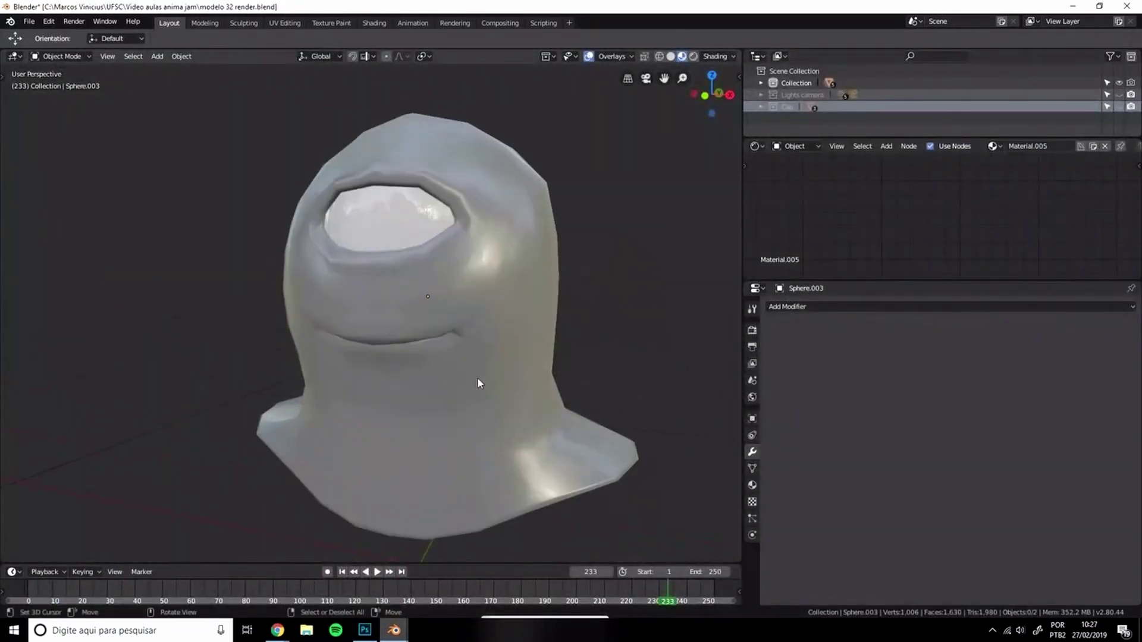
click(477, 377)
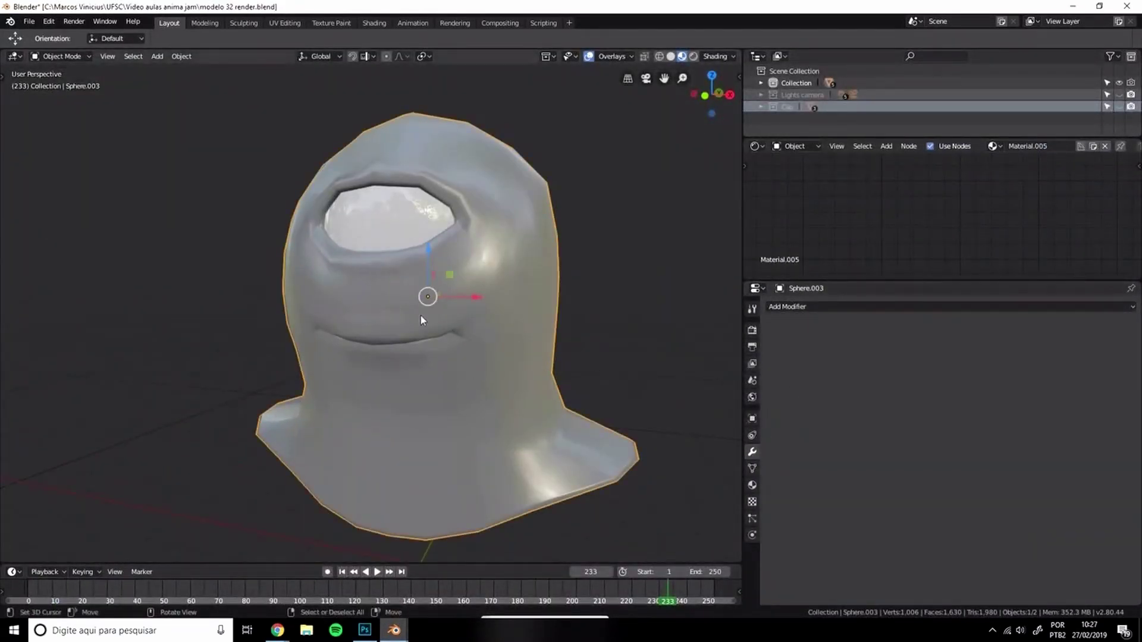
key(Tab)
mouse_move(437, 301)
middle_down()
mouse_move(417, 319)
mouse_move(408, 311)
mouse_move(435, 309)
middle_up()
scroll(437, 309, up, 1)
key(Tab)
Add a Subdivision Surface modifier to the head and inspect the mouth crease in profile
click(807, 308)
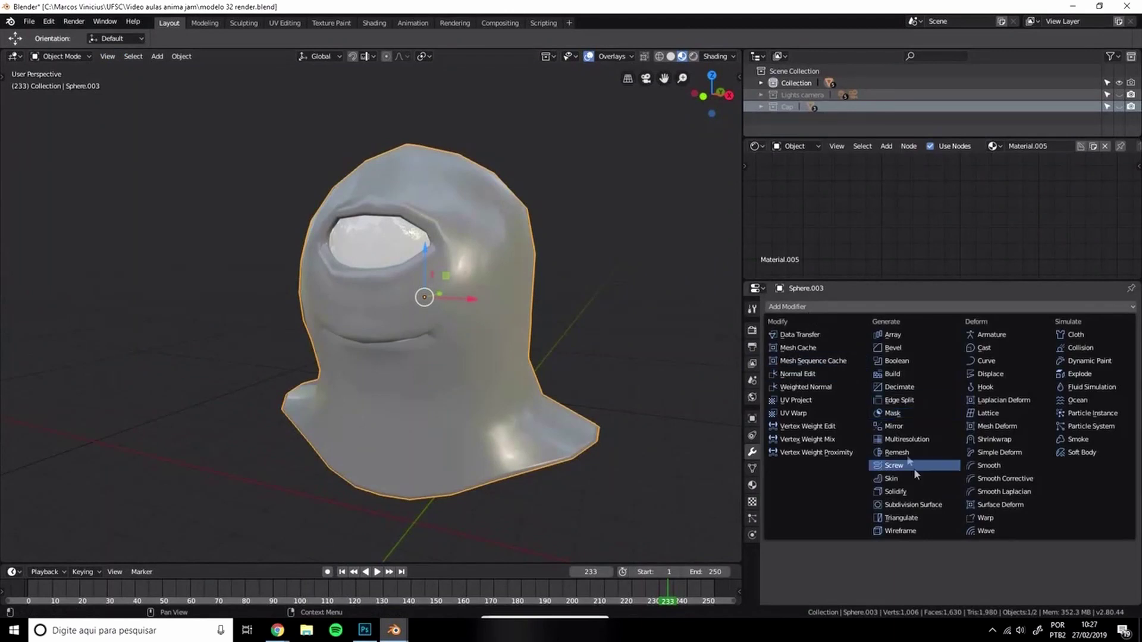
click(913, 505)
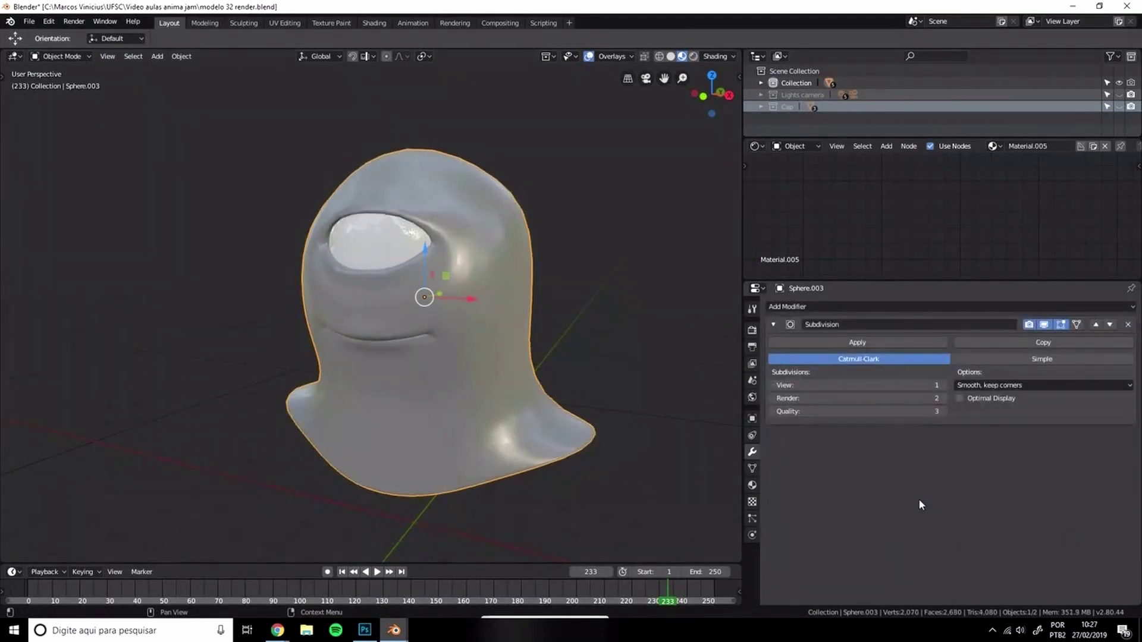
middle_drag(368, 302, 319, 306)
scroll(356, 291, up, 3)
scroll(389, 278, up, 5)
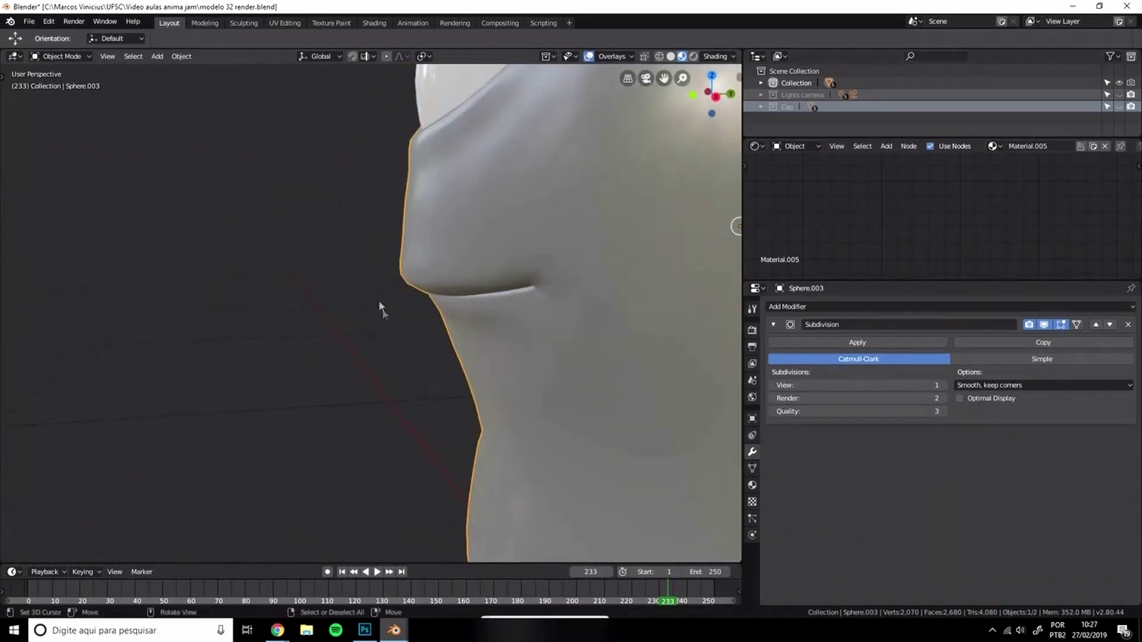
scroll(430, 307, up, 2)
middle_drag(348, 325, 311, 274)
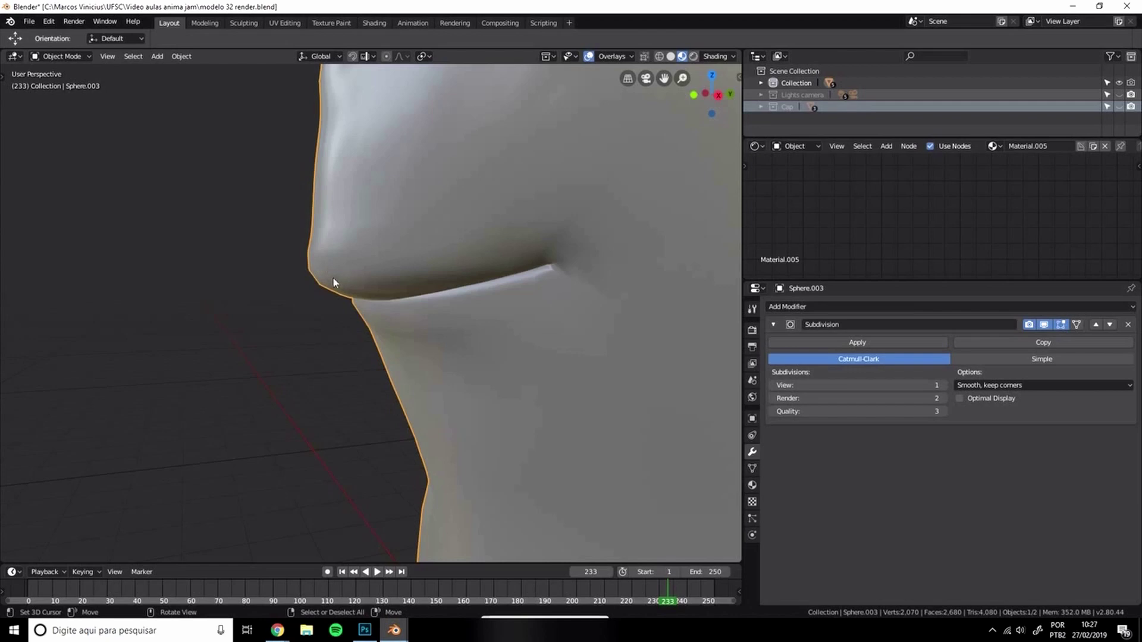
Try a loop cut around the mouth with a slide factor of about -0.59, and check the lip profile in Object Mode
key(Tab)
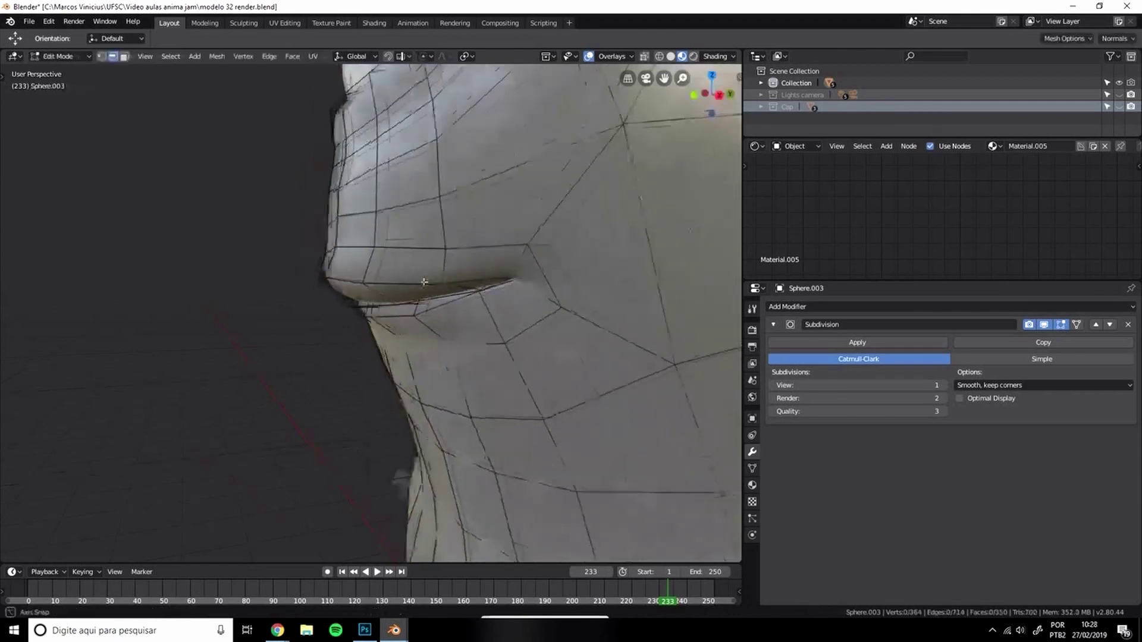
mouse_move(420, 276)
middle_down()
mouse_move(410, 285)
mouse_move(440, 280)
middle_up()
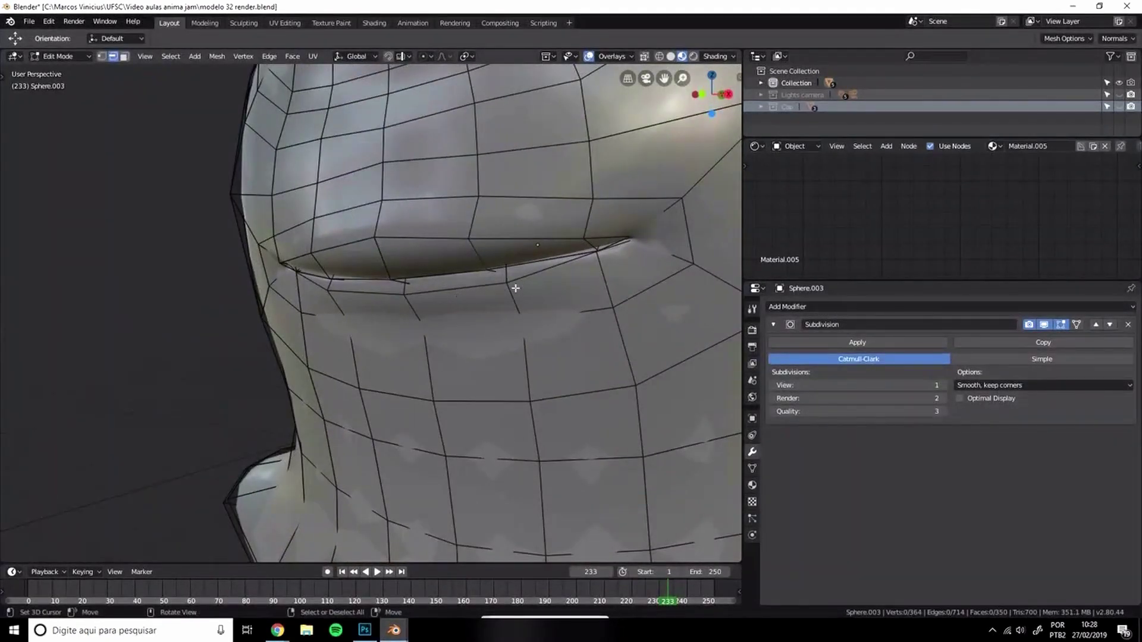
key(ctrl+r)
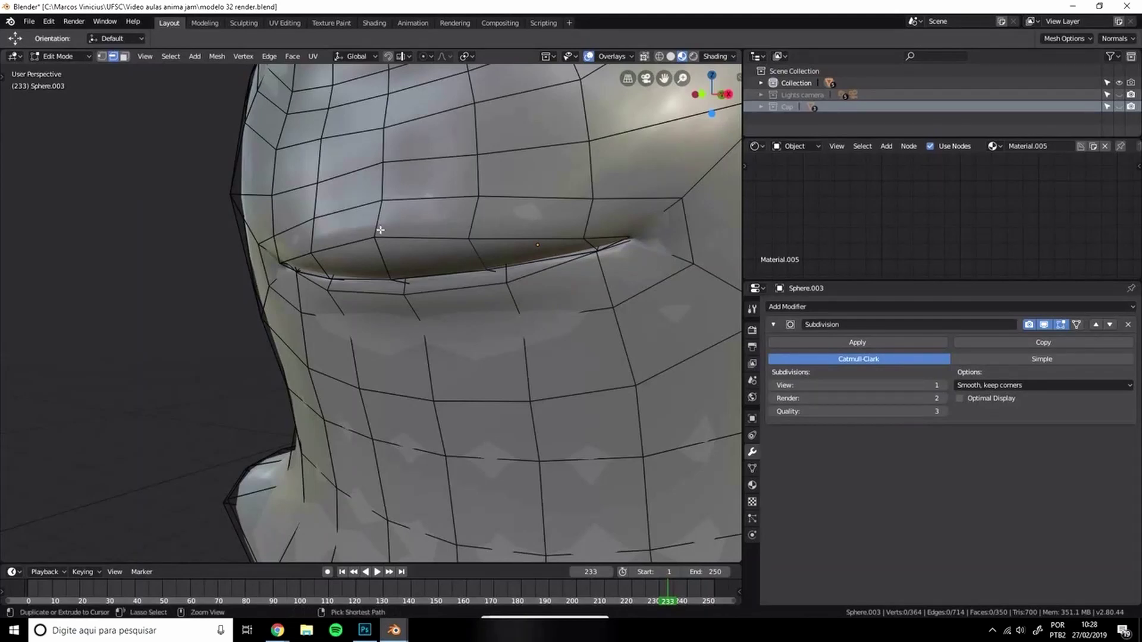
click(381, 227)
click(378, 229)
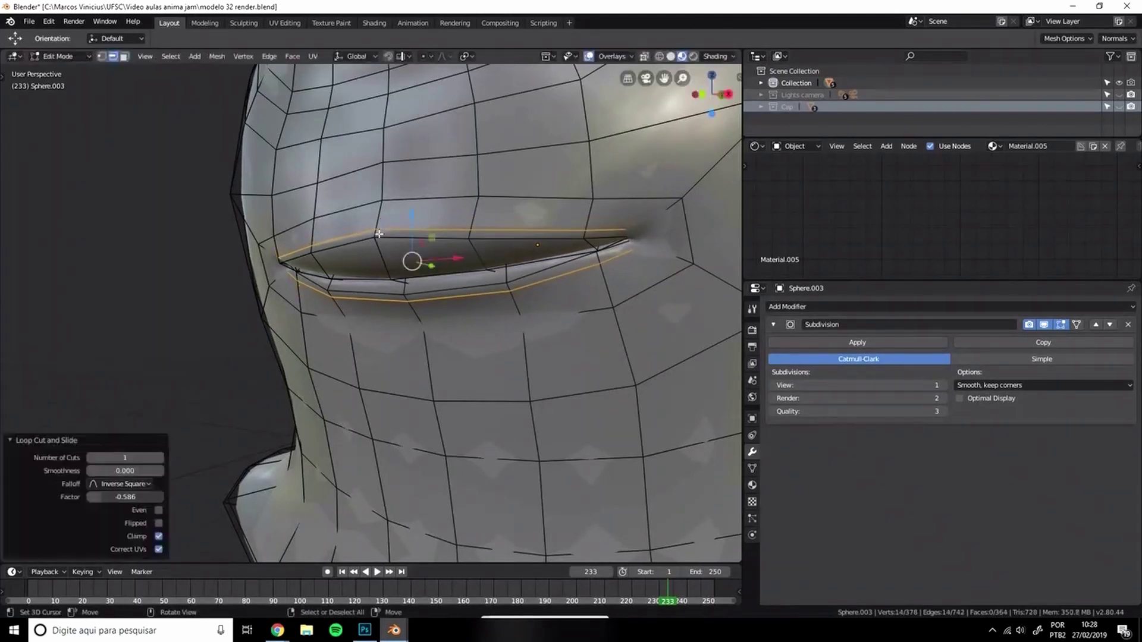
key(Tab)
mouse_move(496, 303)
middle_down()
mouse_move(569, 318)
mouse_move(561, 255)
middle_up()
click(557, 270)
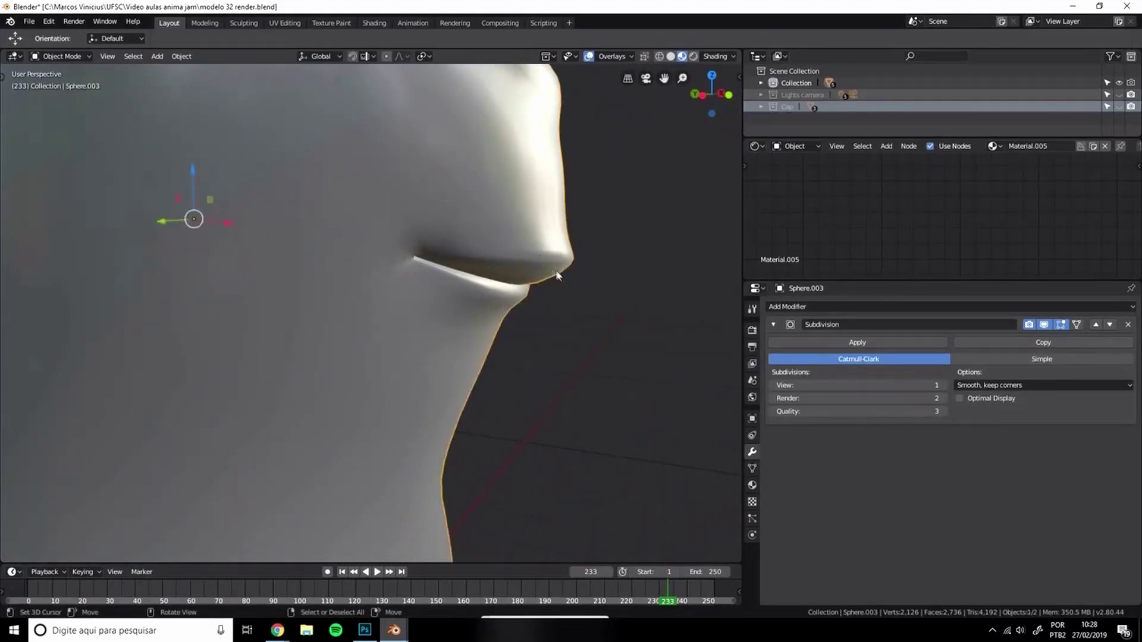
Compare the mouth's base mesh with its smoothed shape from both sides, without the extra loop
key(Tab)
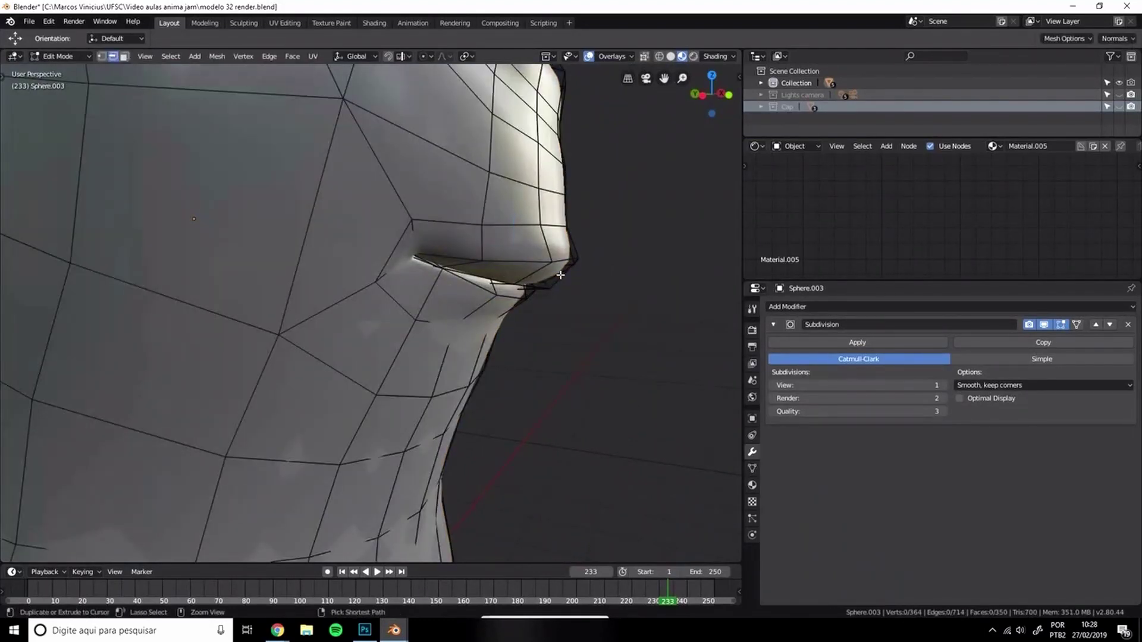
middle_drag(560, 275, 374, 331)
key(Tab)
scroll(376, 337, up, 1)
key(Tab)
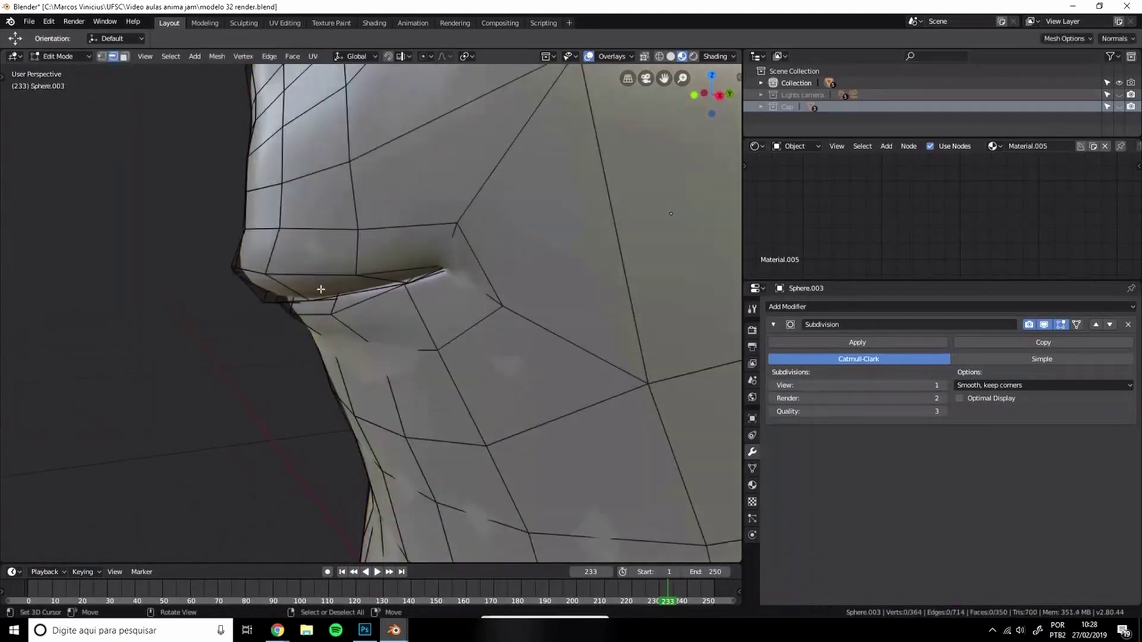
Add a loop cut around the mouth close to the lip edge, clear the selection, and return to Object Mode
key(ctrl+r)
click(350, 265)
click(357, 269)
key(alt+a)
scroll(315, 281, down, 5)
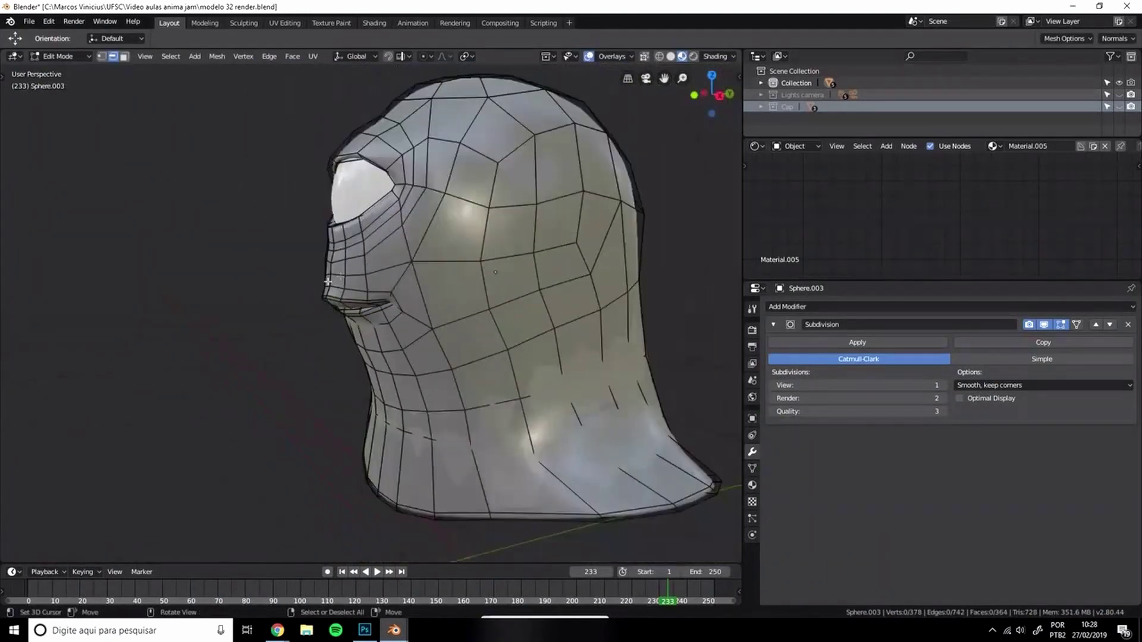
middle_drag(357, 297, 400, 316)
key(Tab)
Add a loop cut around the outside of the eye opening with a slide factor of about -0.47, and return to Object Mode
scroll(380, 304, up, 6)
middle_drag(408, 355, 470, 338)
scroll(517, 311, up, 2)
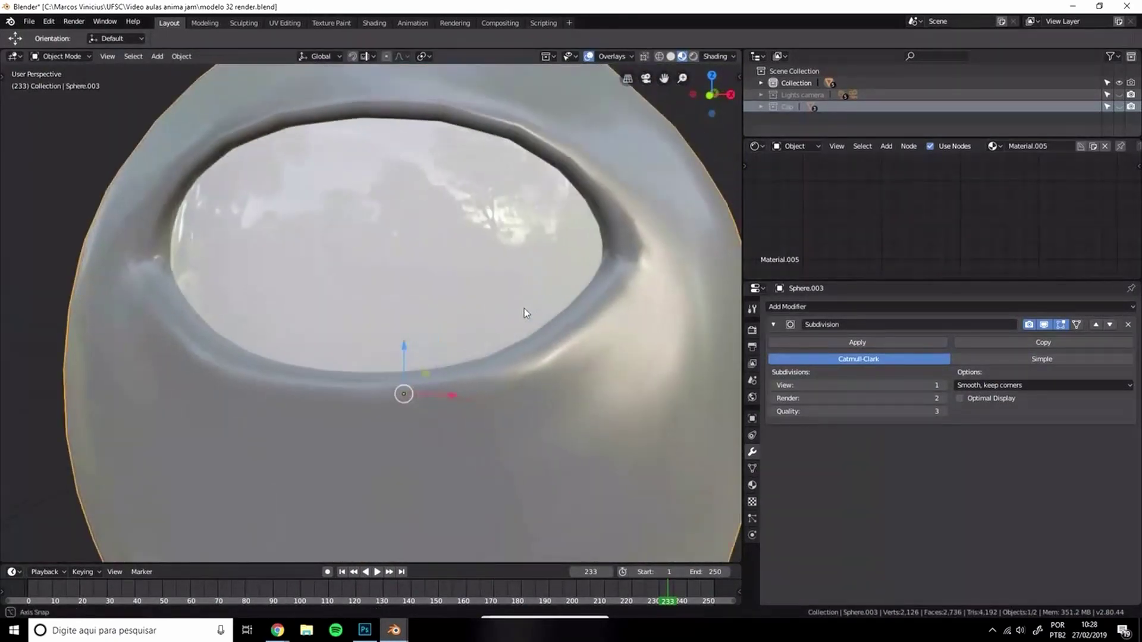
scroll(615, 224, down, 2)
middle_drag(601, 214, 633, 205)
scroll(595, 202, up, 1)
middle_drag(542, 197, 380, 199)
key(Tab)
key(ctrl+r)
drag(382, 216, 385, 222)
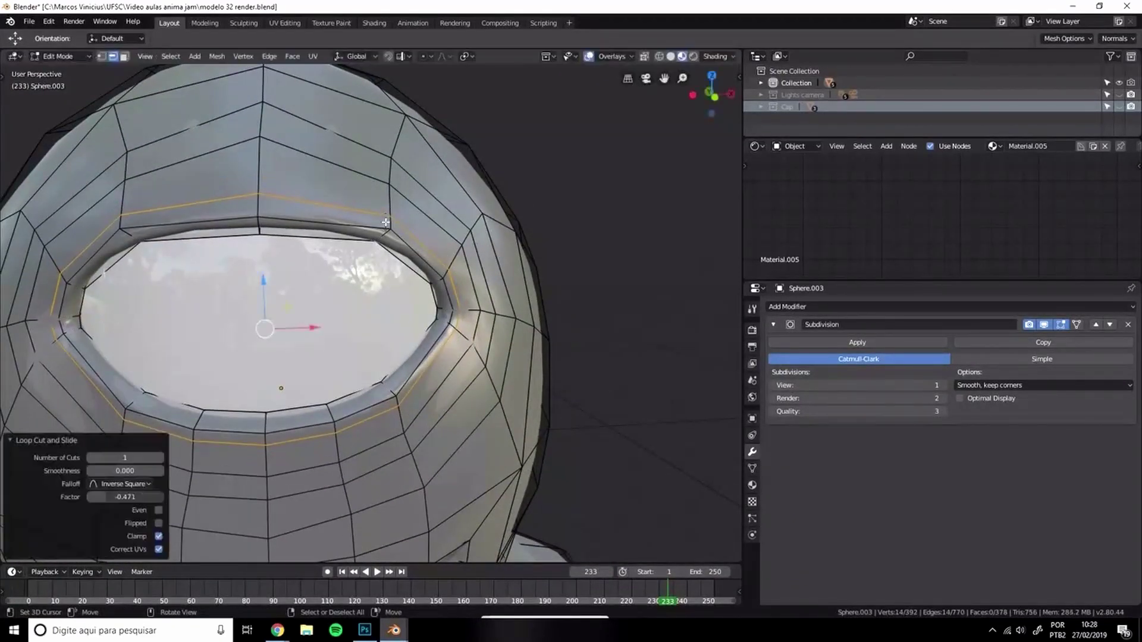
key(Tab)
Add a centred loop cut along the inner rim of the eye opening, and check the rim in Object Mode
middle_drag(509, 265, 565, 251)
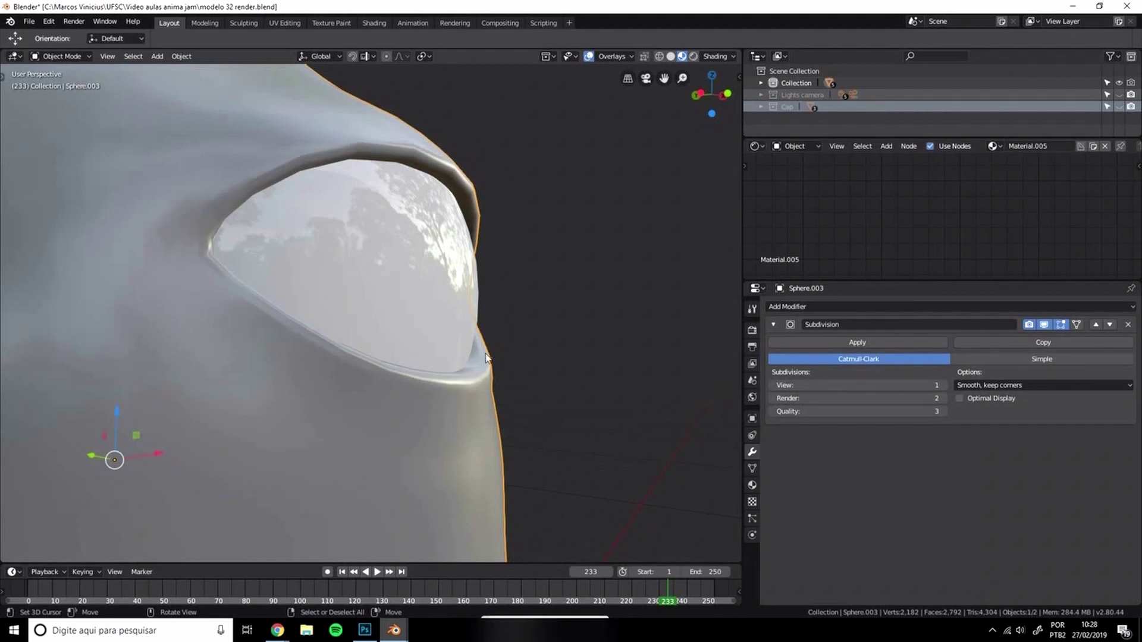
mouse_move(485, 358)
middle_down()
mouse_move(469, 374)
mouse_move(475, 364)
middle_up()
key(Tab)
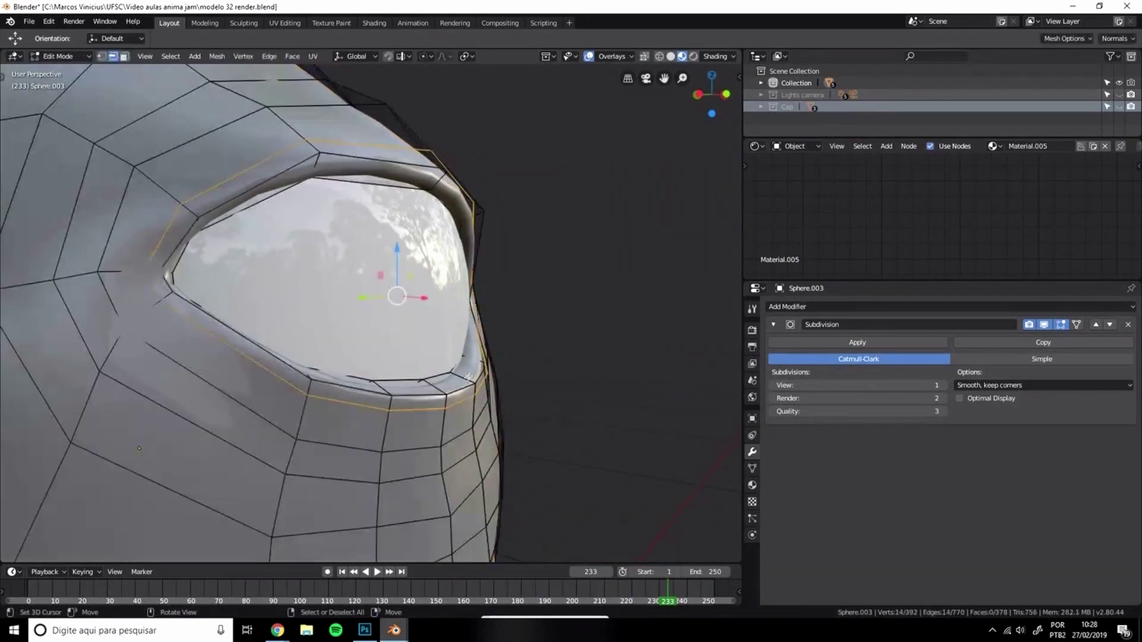
key(ctrl+r)
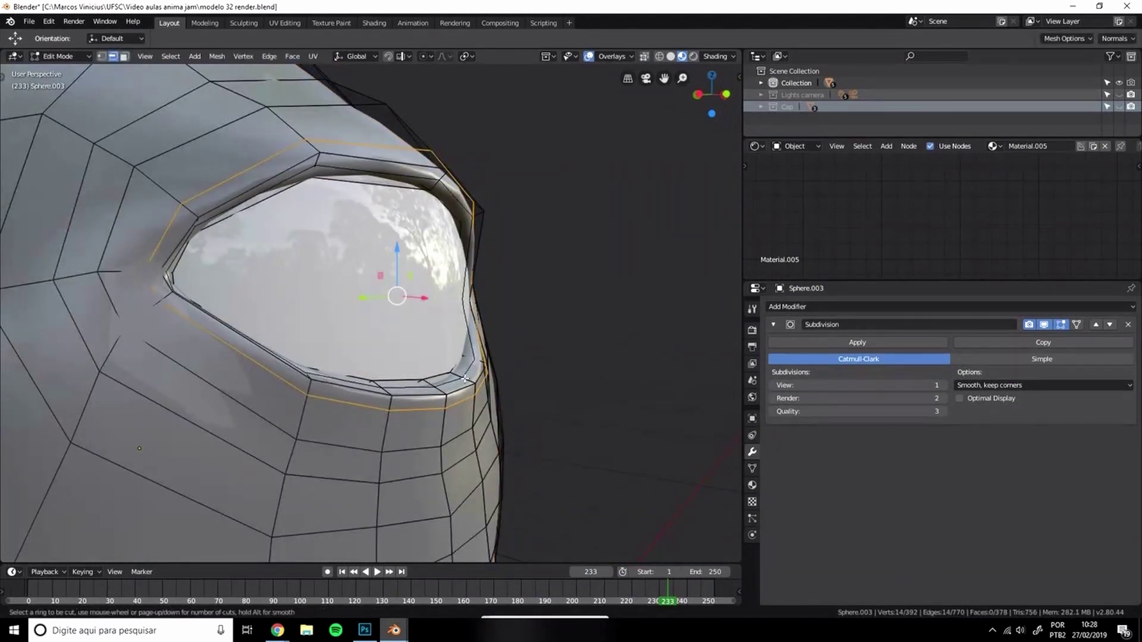
click(471, 378)
right_click(471, 377)
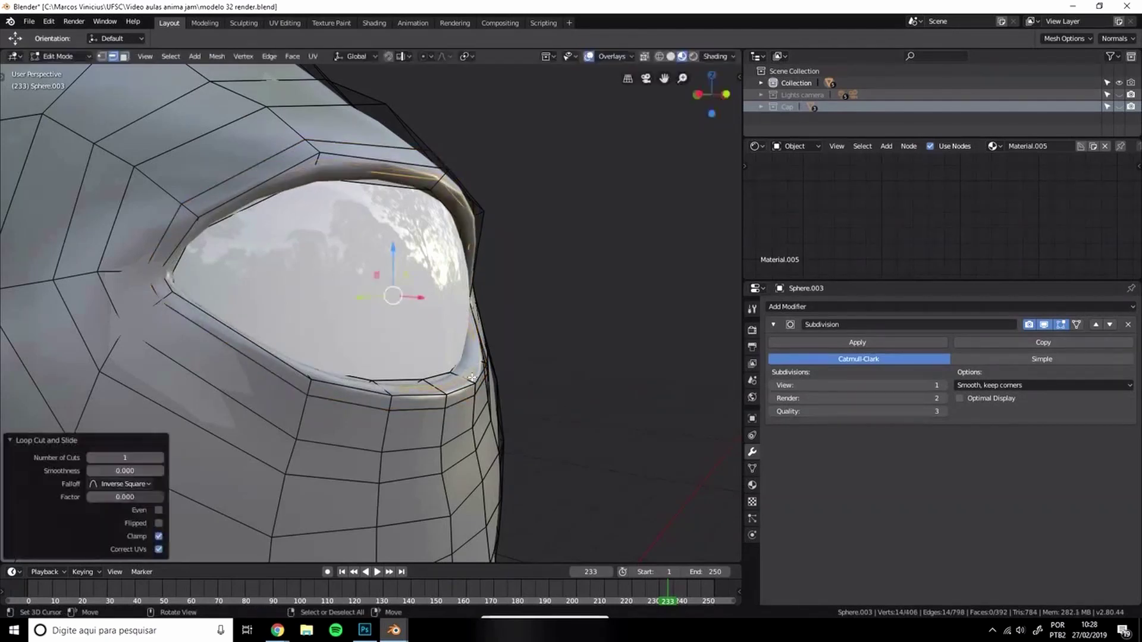
middle_drag(465, 377, 387, 358)
key(Tab)
Locate the Loop Cut tool in Edit Mode, return to Object Mode, deselect the head, and examine its eye and mouth edges
key(Tab)
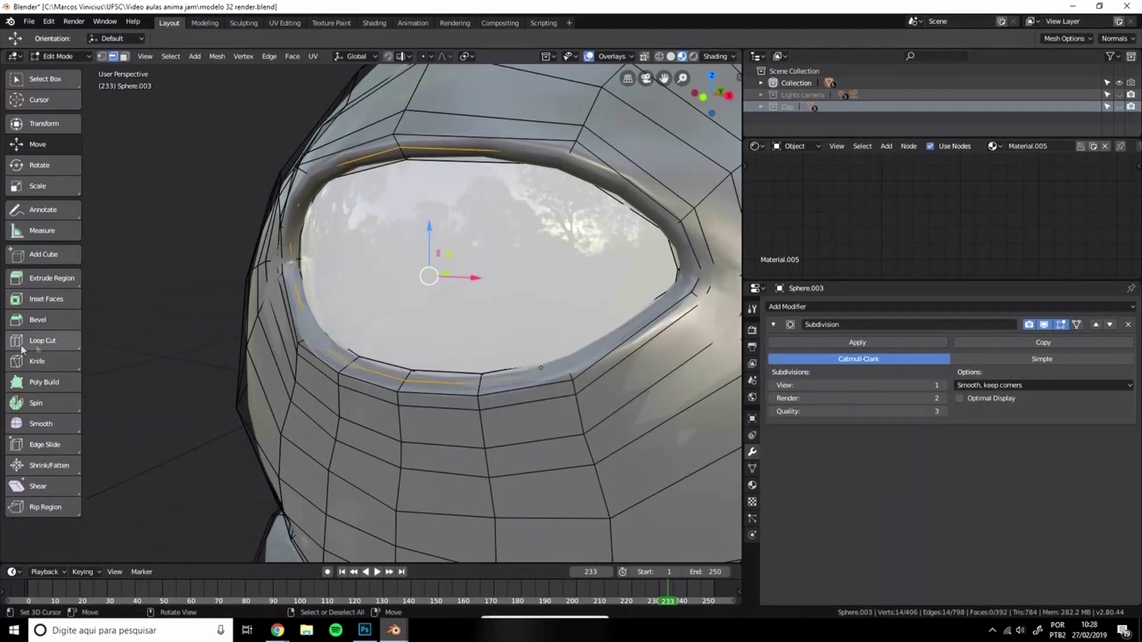
click(47, 346)
middle_drag(442, 327, 366, 348)
key(Tab)
scroll(427, 328, down, 3)
key(alt+a)
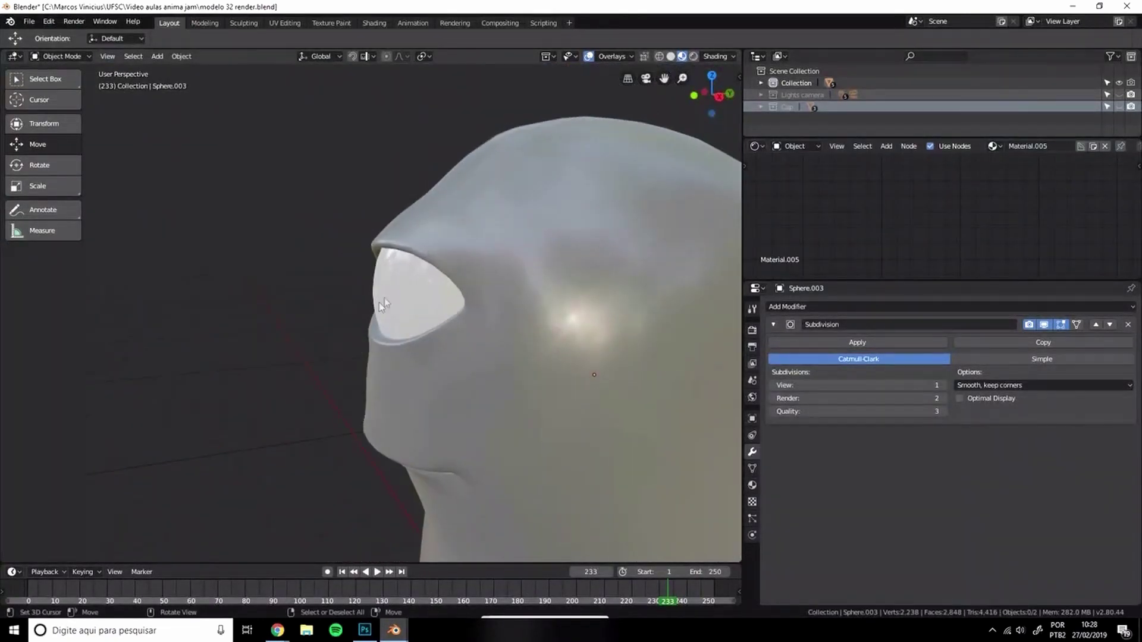
scroll(385, 302, down, 2)
middle_drag(384, 303, 560, 289)
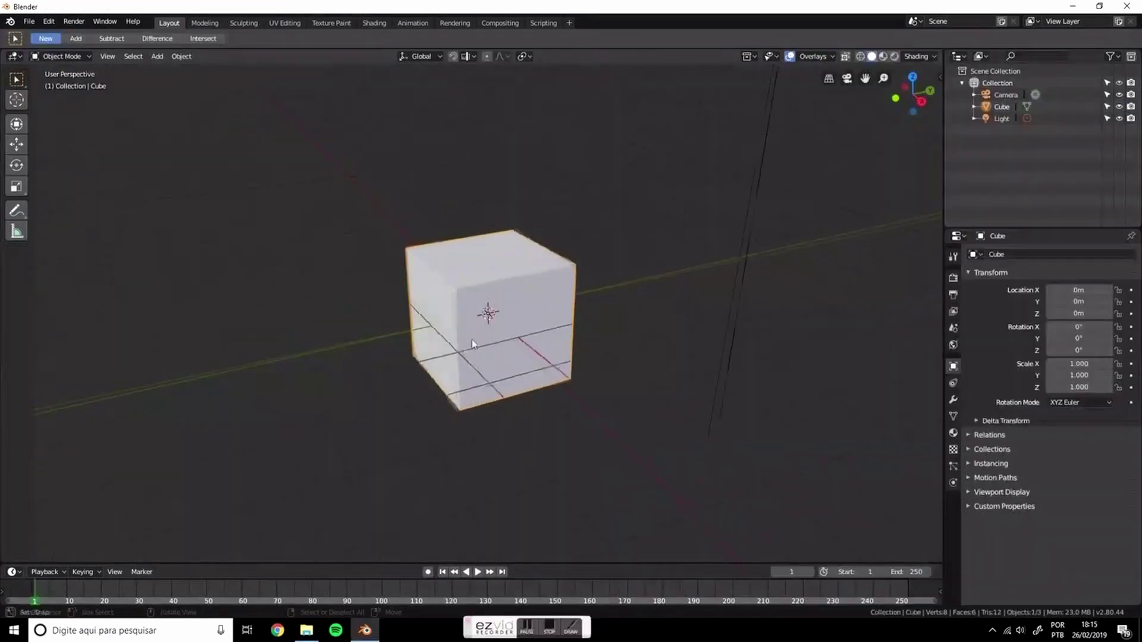
Start the Shortcut VUr on-screen input display and hide the sidebar again
key(n)
click(935, 113)
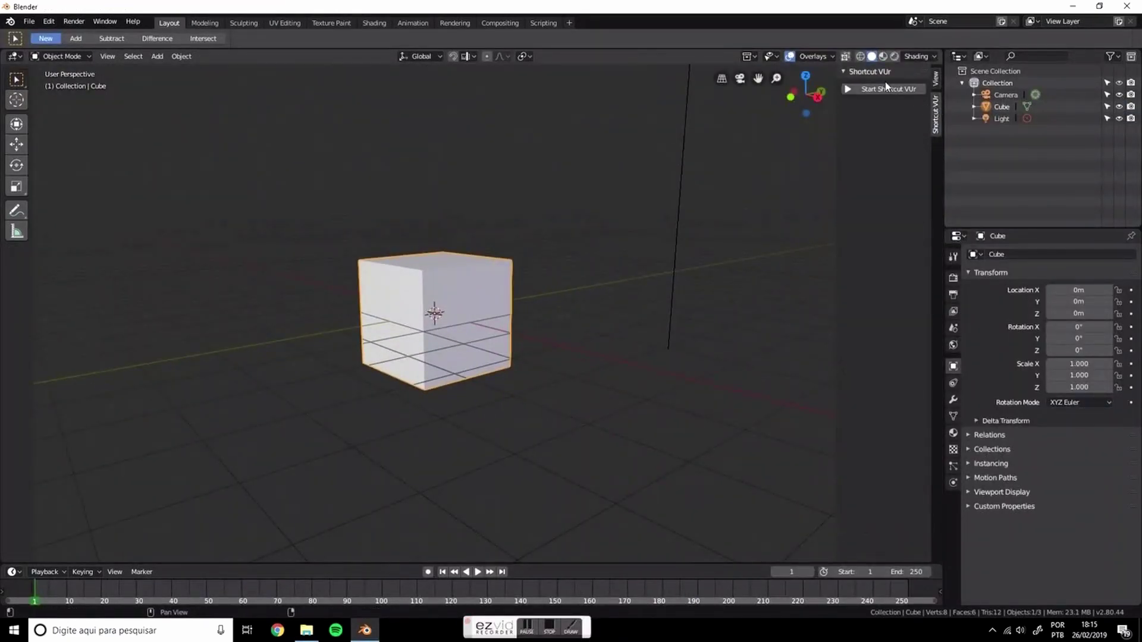
click(883, 93)
key(n)
middle_drag(452, 410, 523, 388)
scroll(502, 397, up, 1)
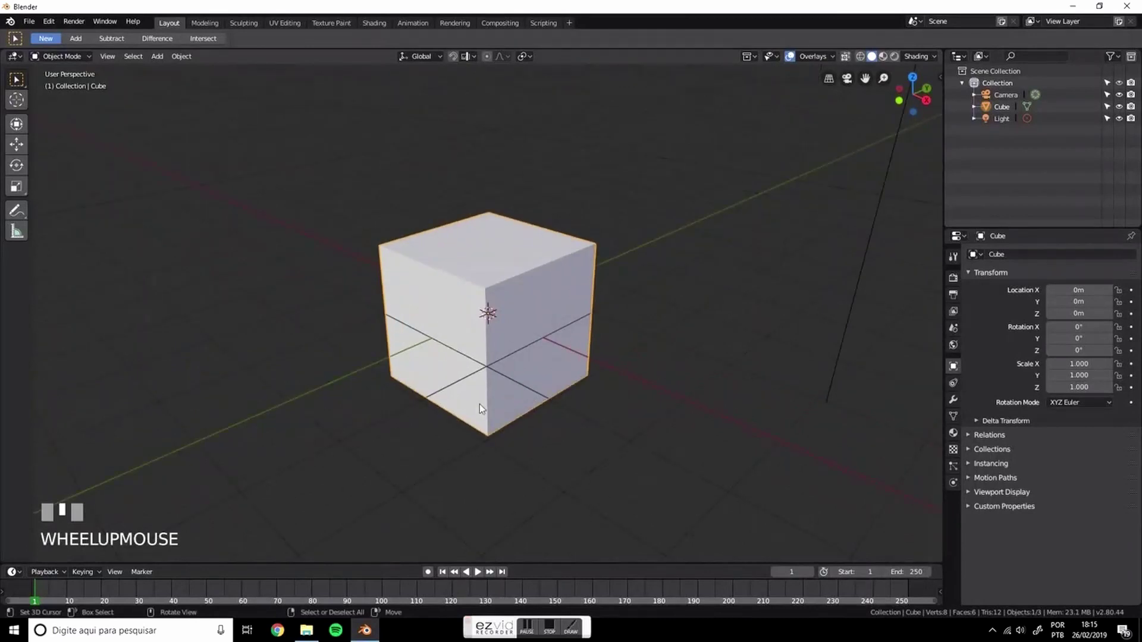
Show the cube's modifier settings, then move the cube in Object Mode along positive X, well clear of the world origin
click(951, 404)
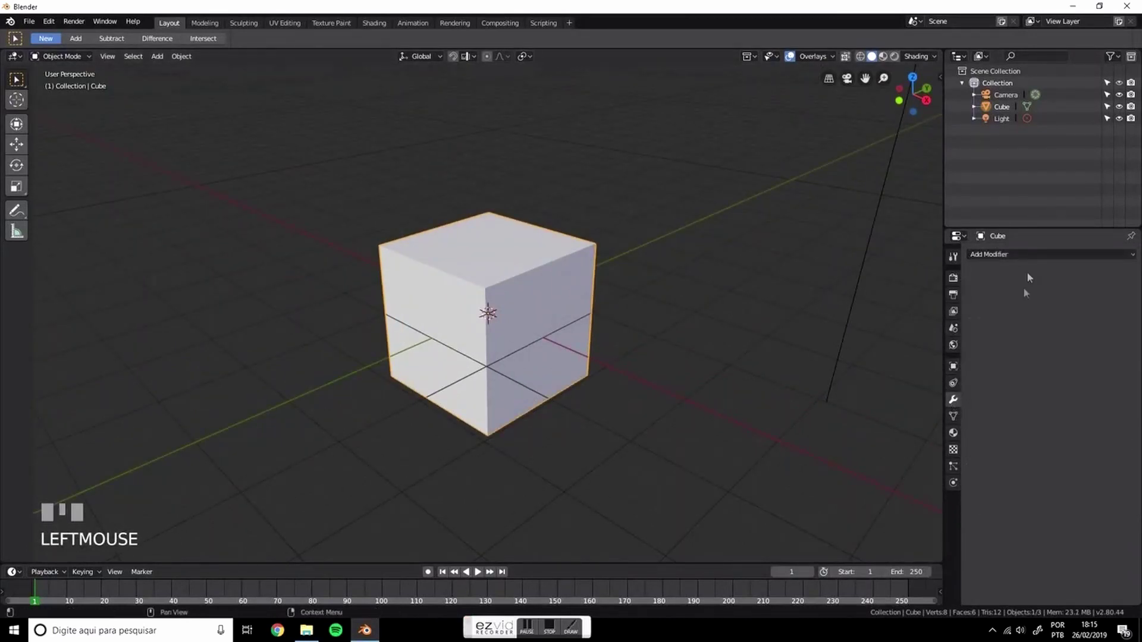
click(998, 255)
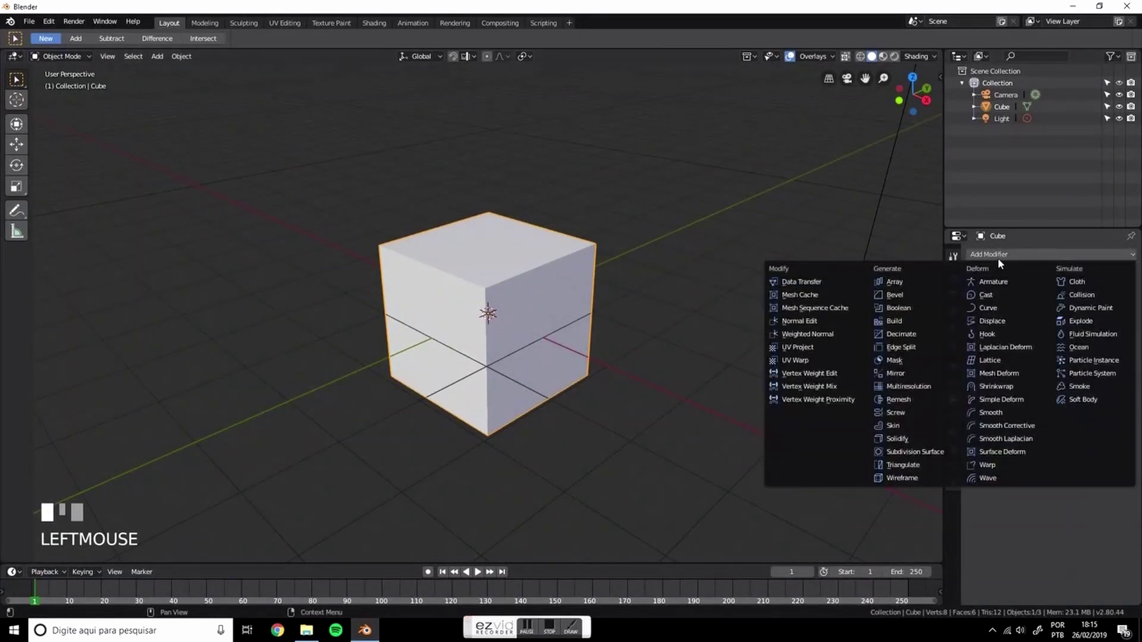
middle_drag(706, 333, 491, 330)
click(17, 144)
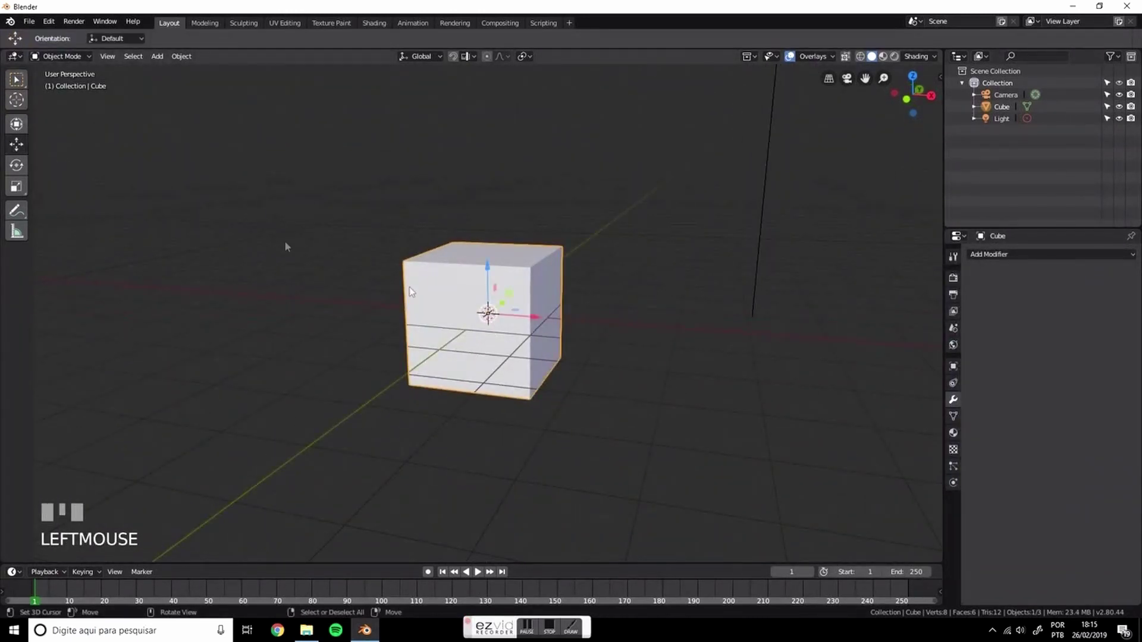
drag(538, 316, 666, 315)
shift+middle_drag(666, 315, 582, 315)
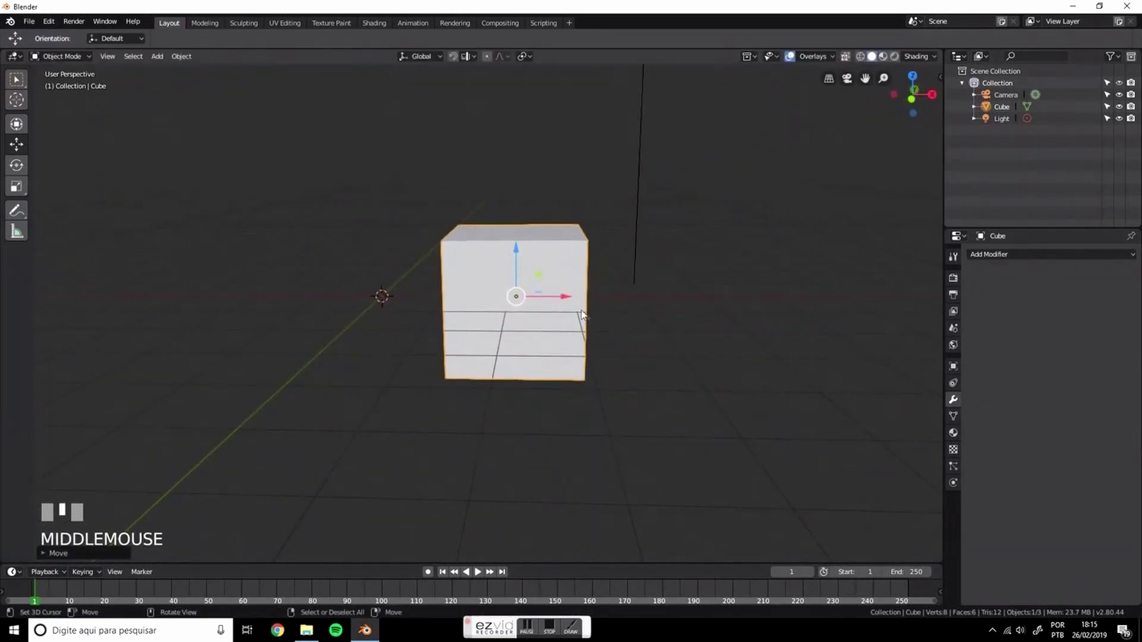
middle_drag(514, 298, 517, 301)
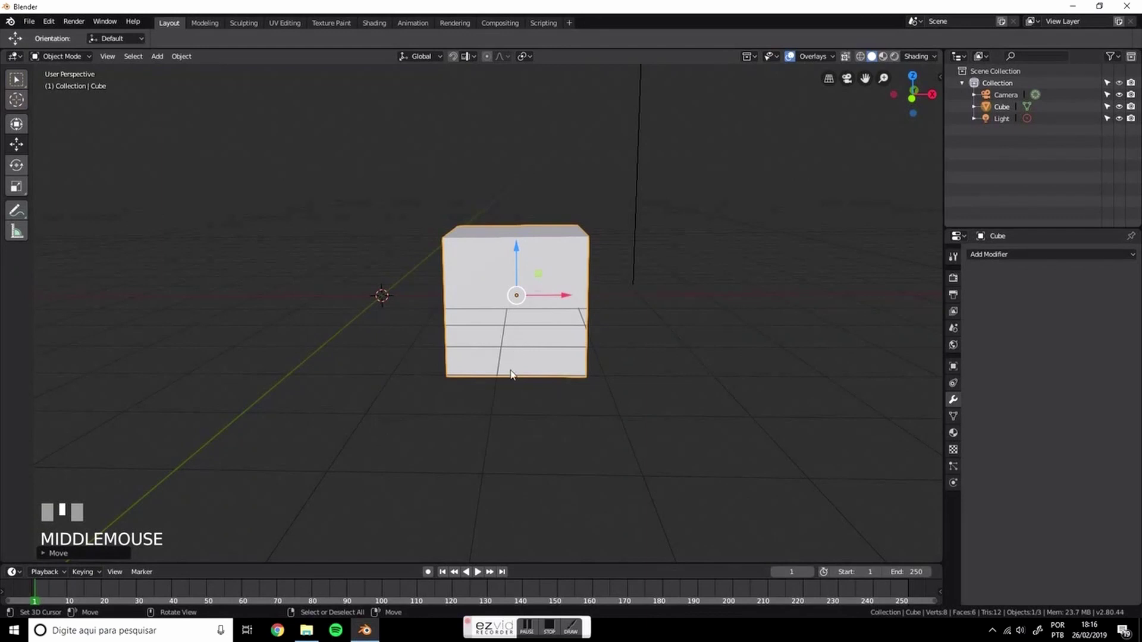
middle_drag(510, 373, 525, 314)
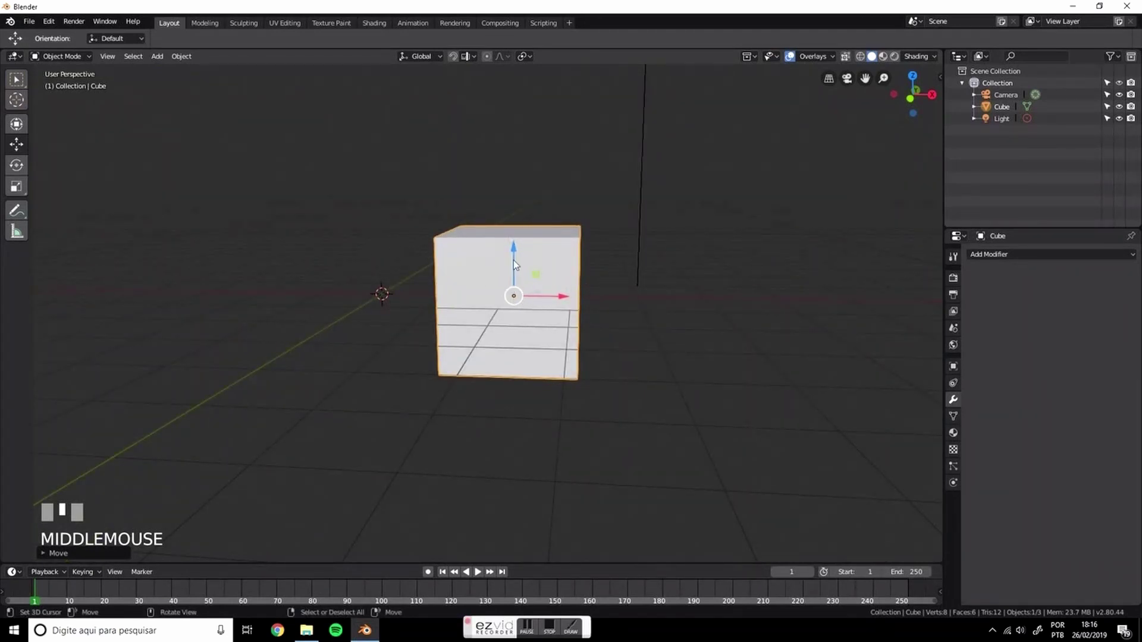
middle_drag(514, 330, 515, 333)
Move the cube's whole mesh along positive X in Edit Mode until it clears its origin point, and return to Object Mode
key(Tab)
key(a)
key(a)
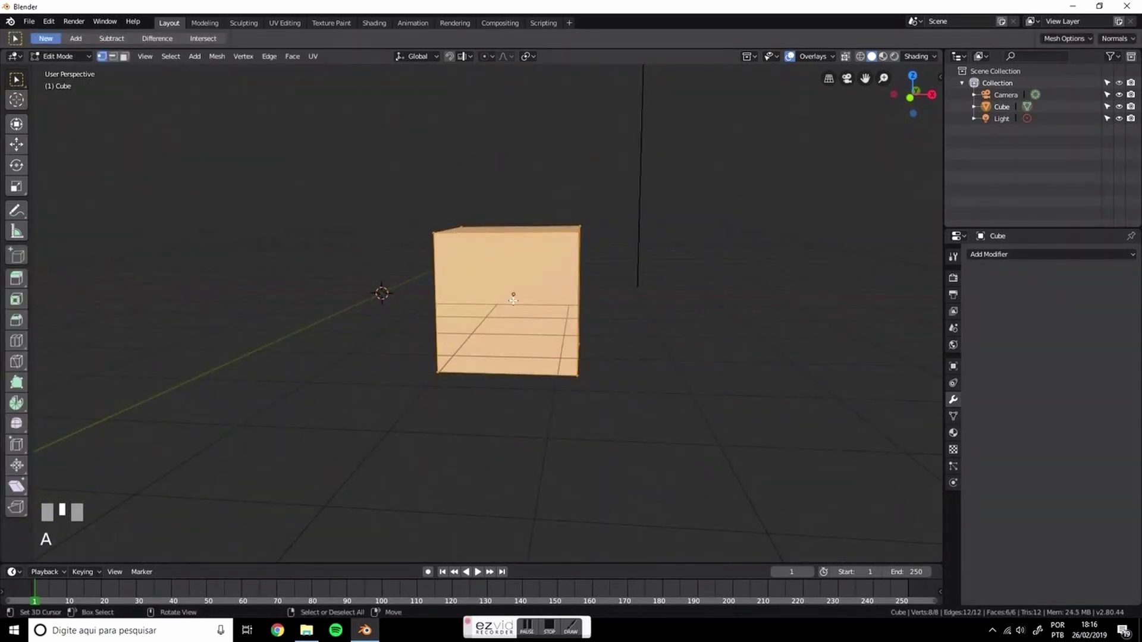
click(16, 144)
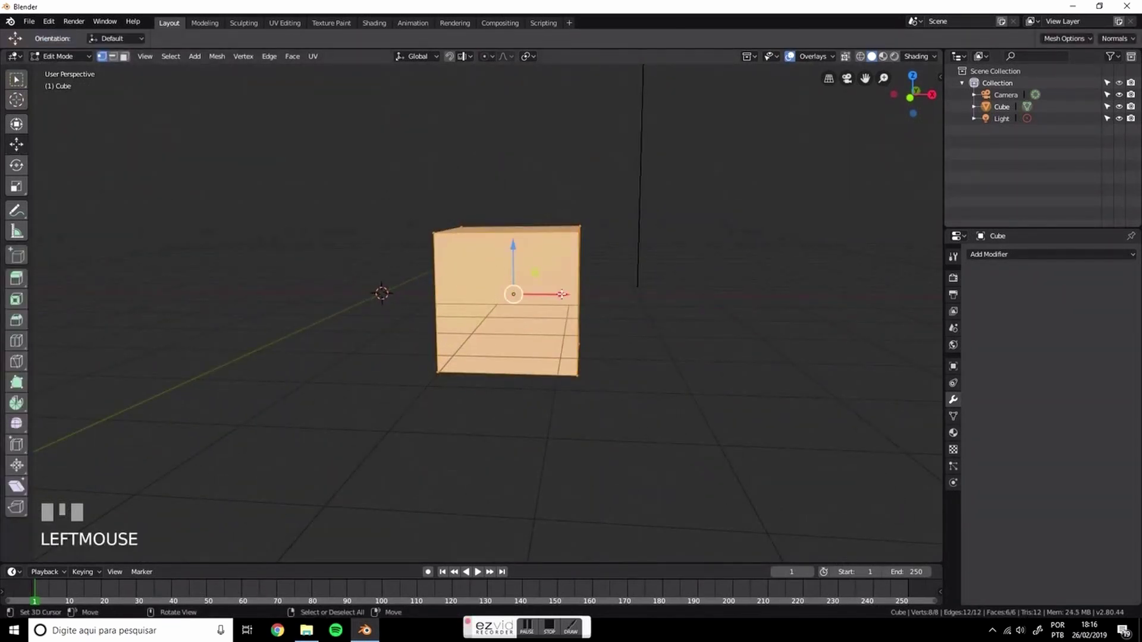
drag(561, 294, 650, 294)
middle_drag(613, 312, 617, 314)
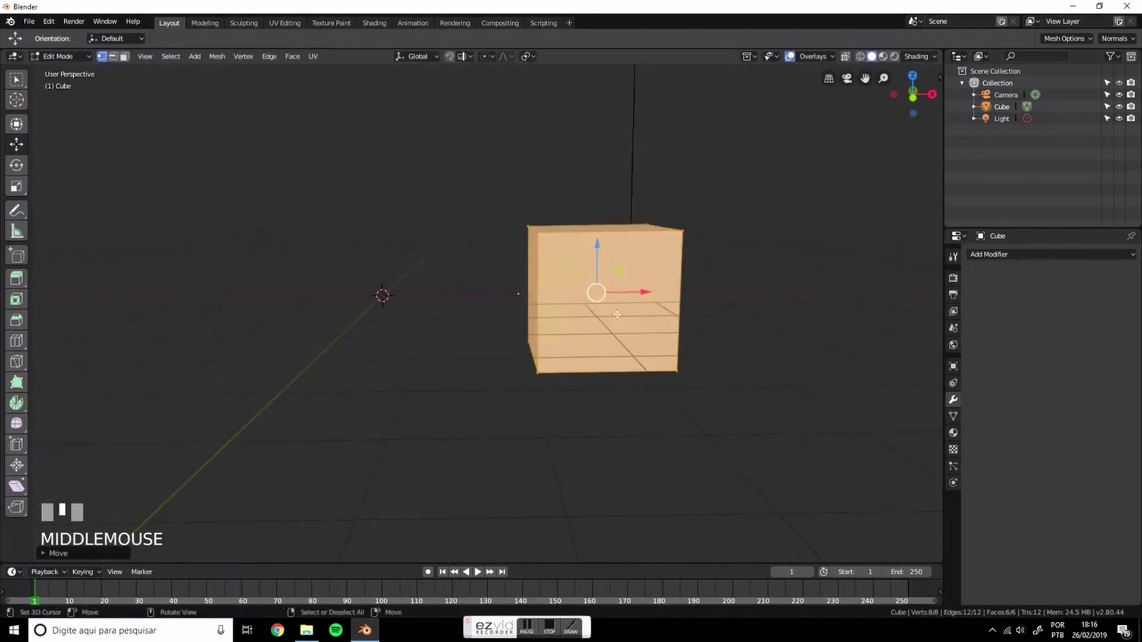
key(Tab)
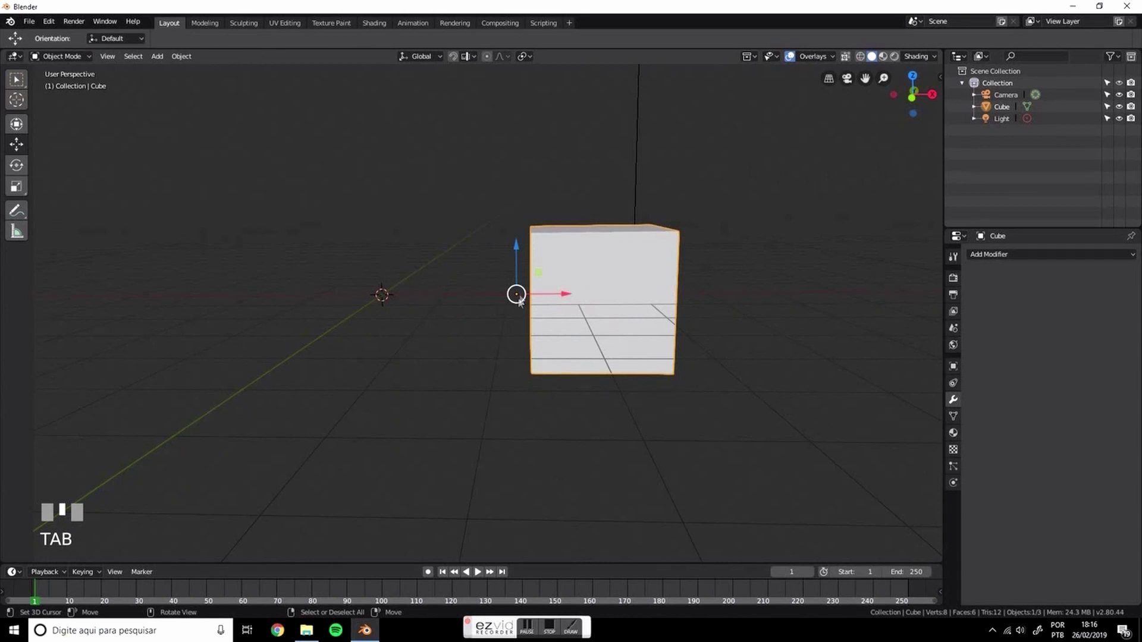
middle_drag(609, 306, 593, 308)
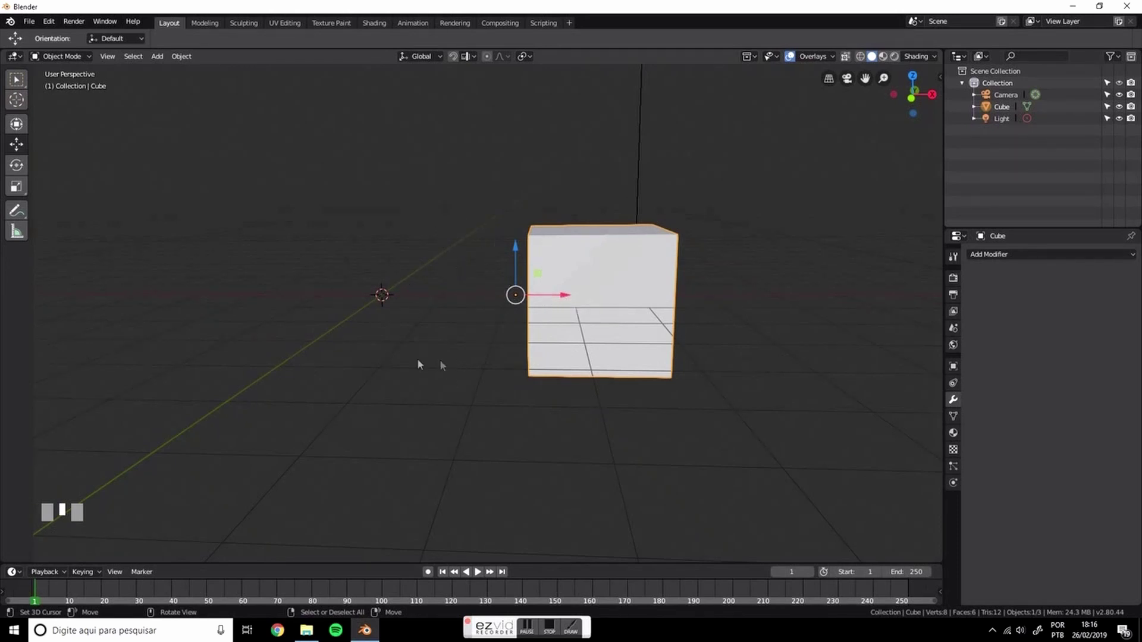
Add a Mirror modifier to the cube, mirroring it across the X axis
click(1008, 256)
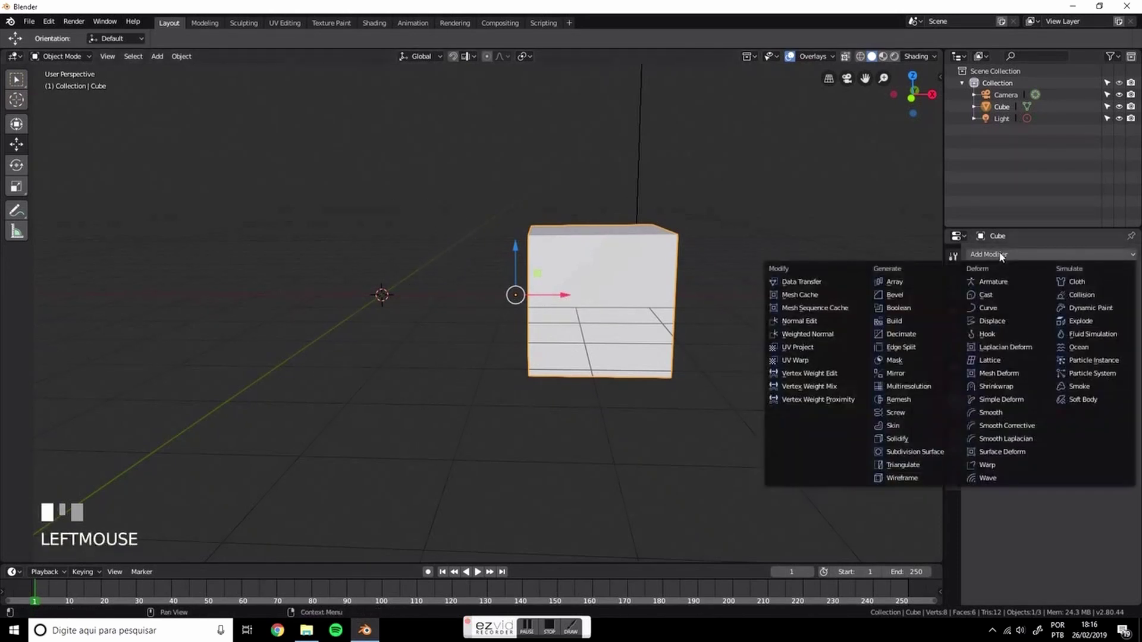
click(899, 373)
middle_drag(655, 355, 880, 346)
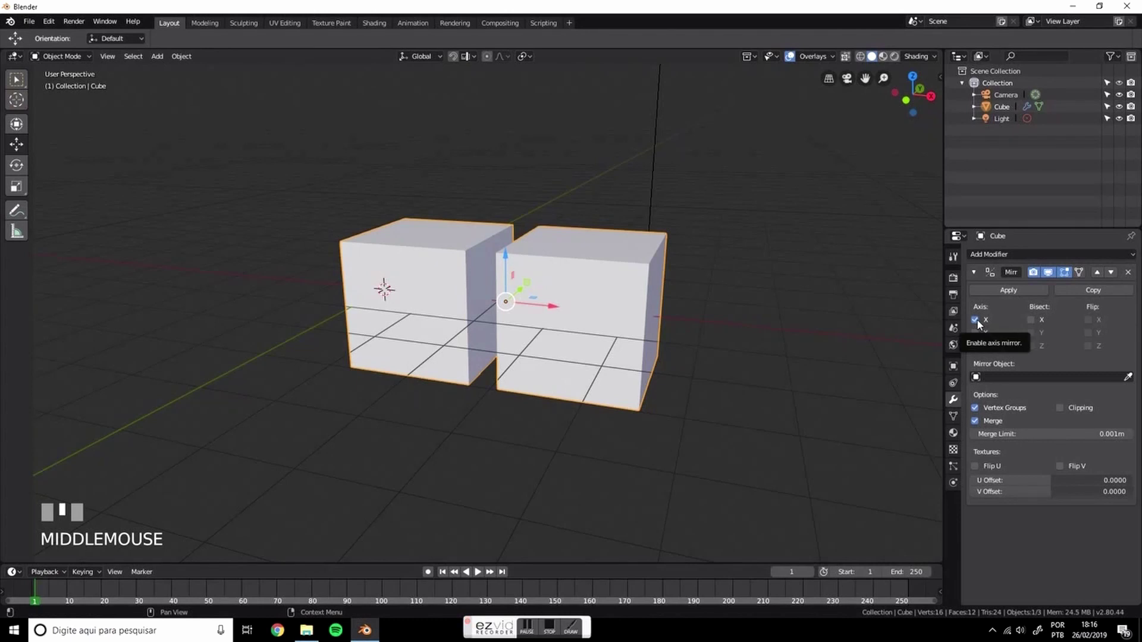
middle_drag(570, 357, 493, 360)
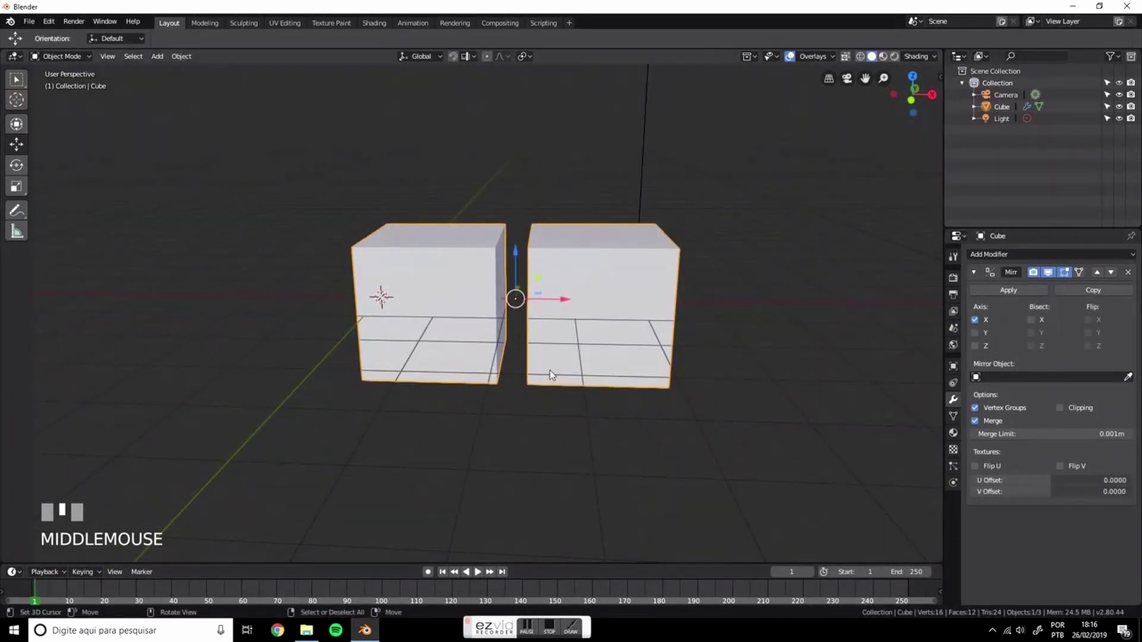
Move the mesh slightly toward its mirror copy in Edit Mode, return to Object Mode, and inspect the gap between the cubes
key(Tab)
mouse_move(642, 300)
mouse_down()
mouse_move(614, 298)
mouse_move(660, 295)
mouse_move(633, 296)
mouse_up()
key(Tab)
scroll(595, 327, up, 3)
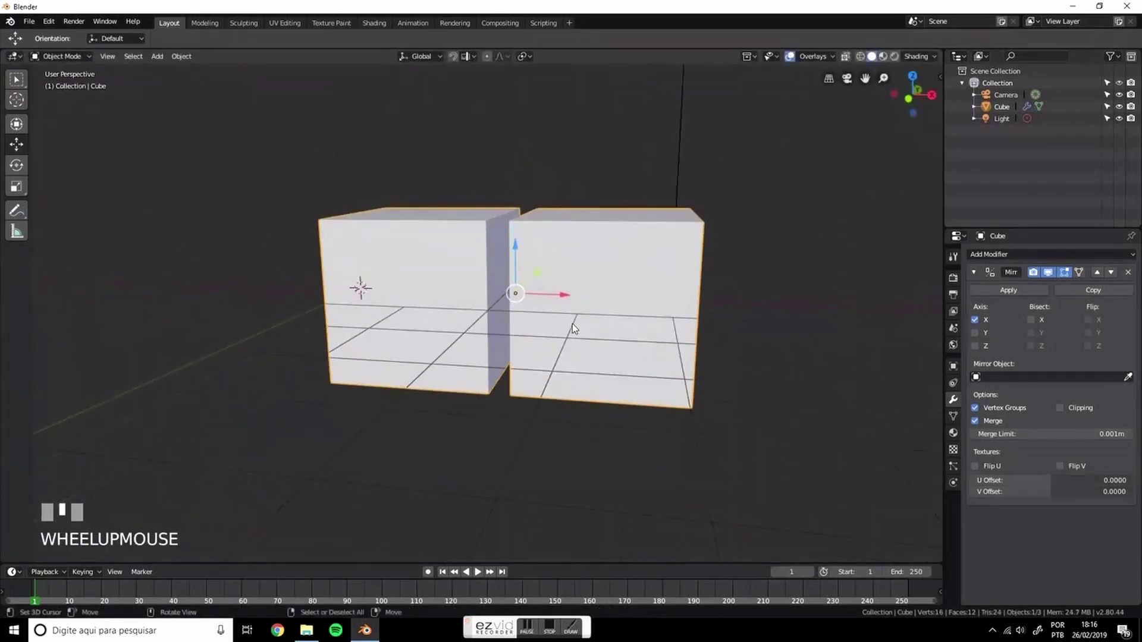
scroll(515, 291, down, 2)
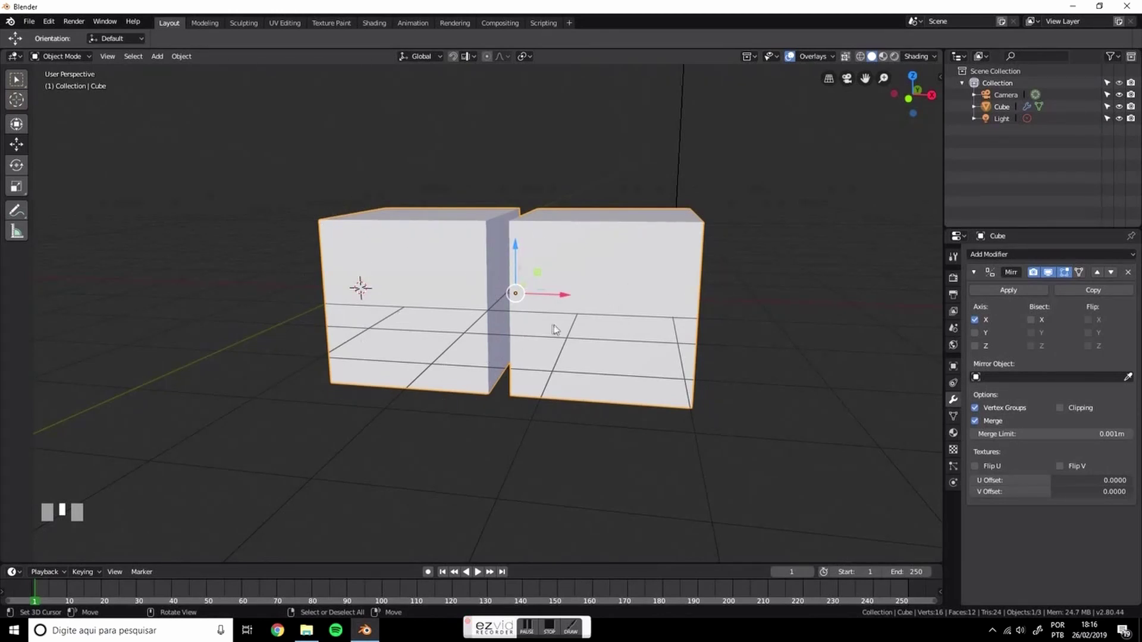
scroll(583, 326, up, 3)
middle_drag(664, 342, 633, 350)
scroll(652, 344, up, 2)
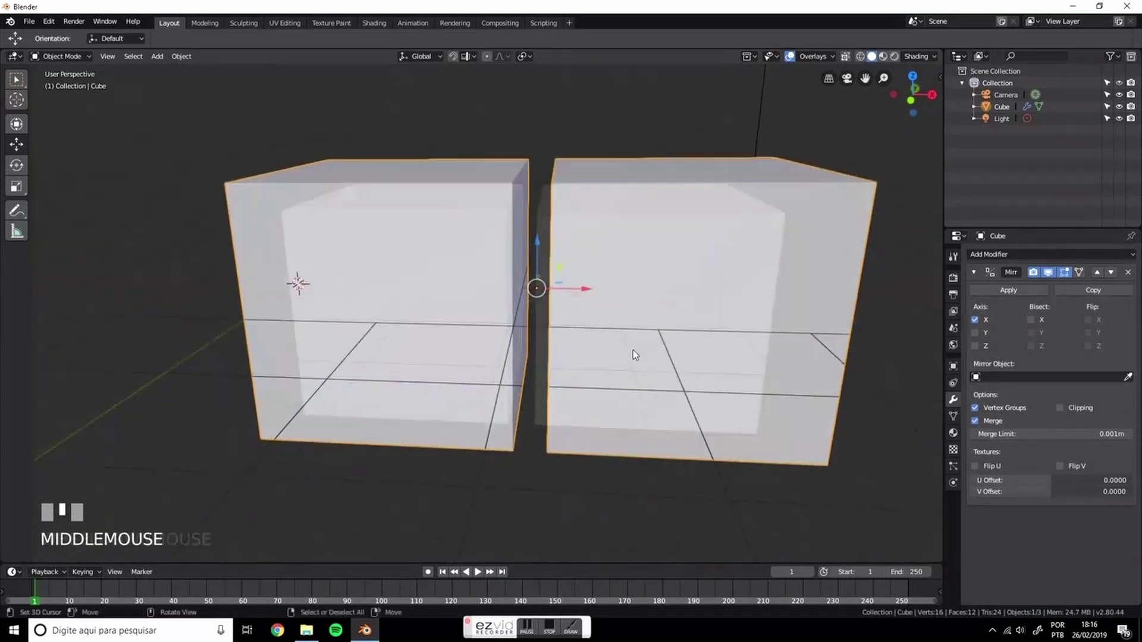
scroll(566, 316, down, 5)
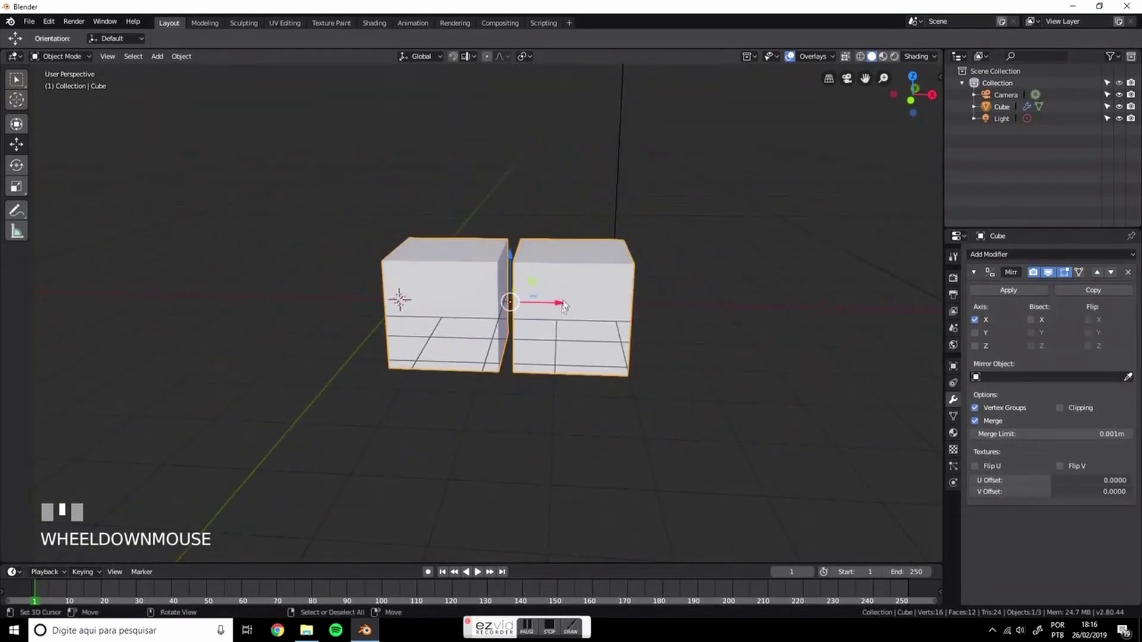
Move the mirrored pair in Object Mode along X to the world origin and partway back toward positive X
drag(563, 302, 453, 306)
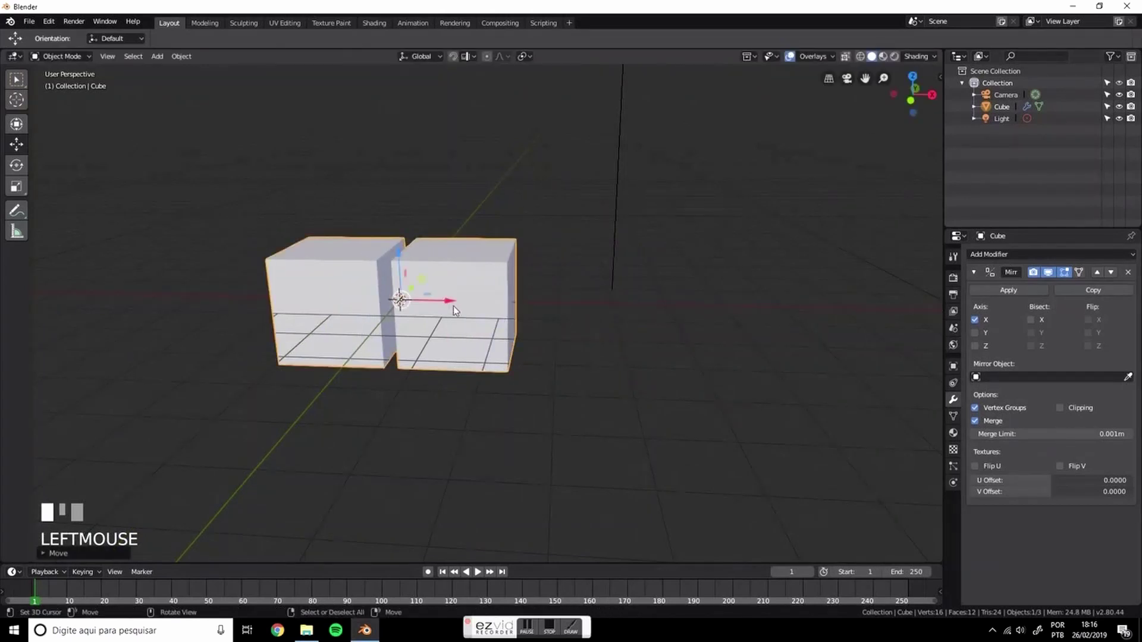
shift+middle_drag(453, 305, 568, 318)
middle_drag(380, 232, 542, 301)
drag(546, 316, 582, 315)
middle_drag(582, 315, 586, 327)
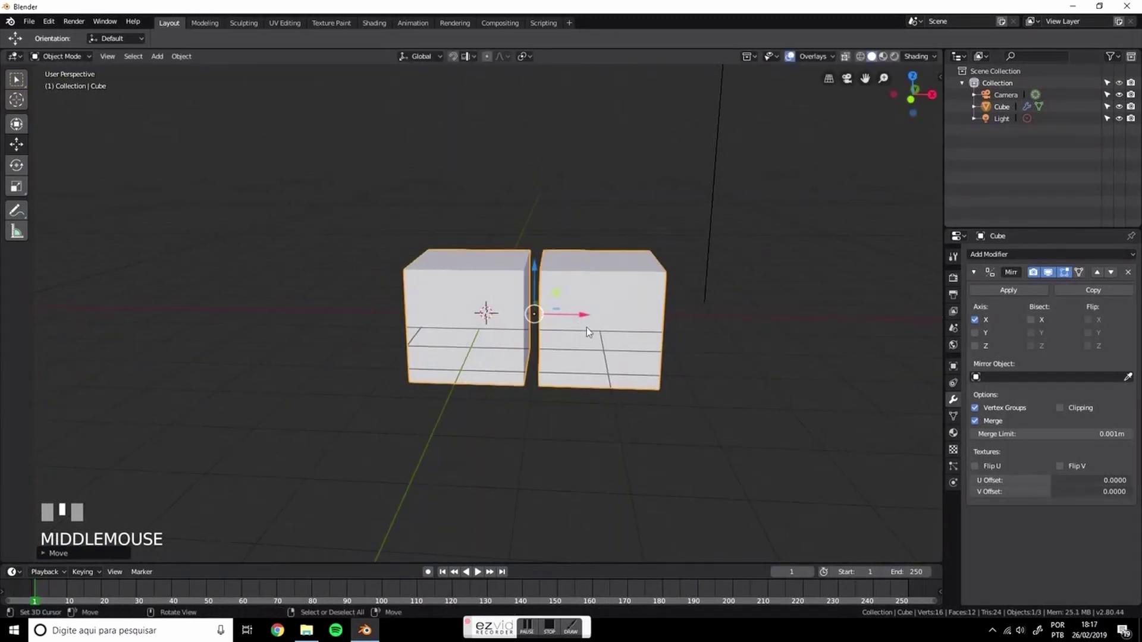
Move the mesh away from its mirror copy and back in Edit Mode, and place the object at the world origin in Object Mode
key(Tab)
key(a)
key(a)
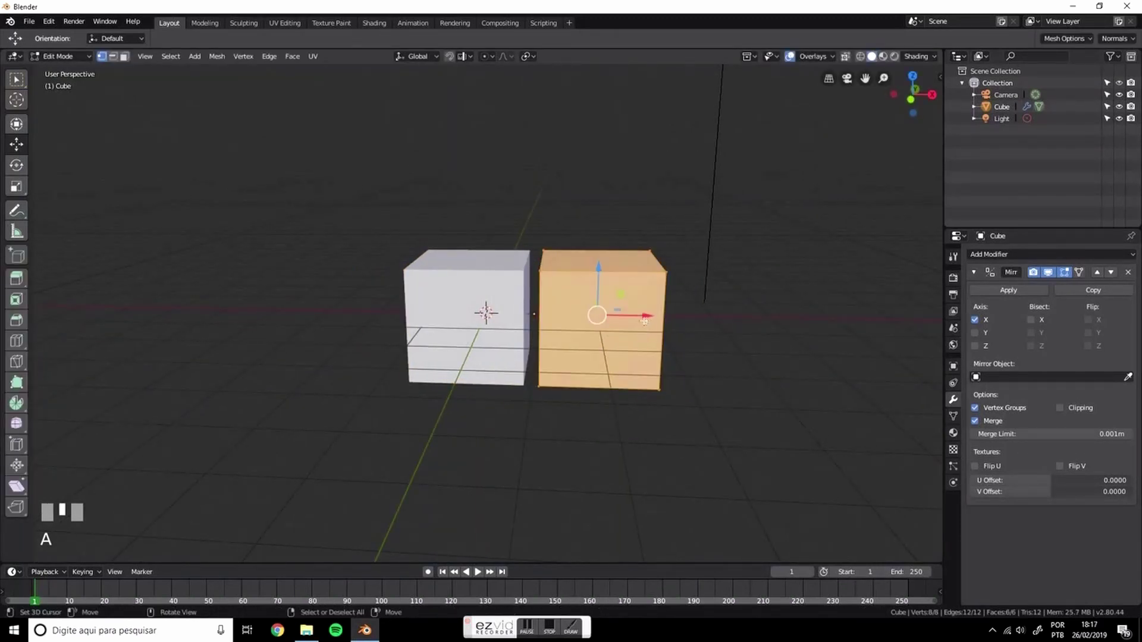
drag(630, 315, 735, 342)
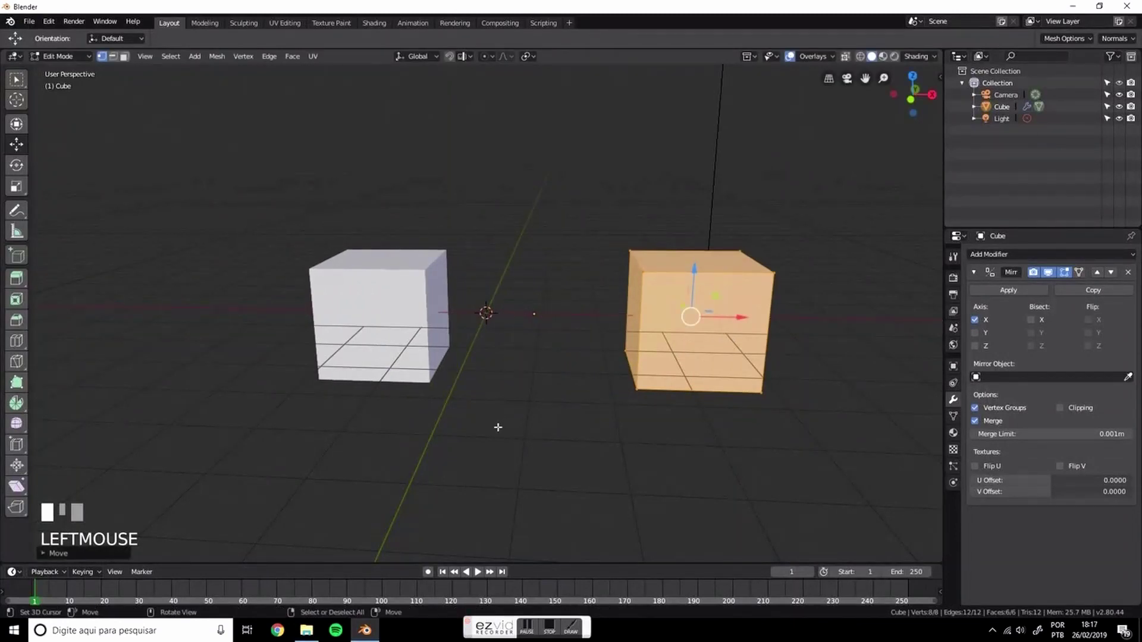
drag(739, 317, 535, 324)
key(Tab)
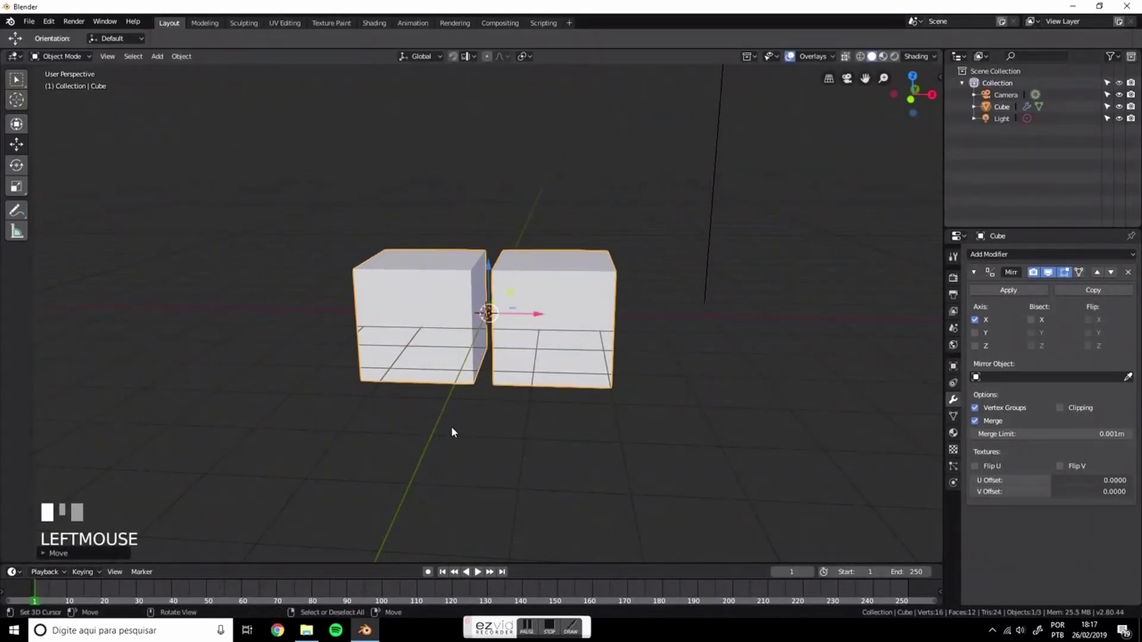
Move the mesh along positive X in Edit Mode to widen the gap to its mirror copy, and switch to face selection
key(Tab)
drag(602, 316, 621, 315)
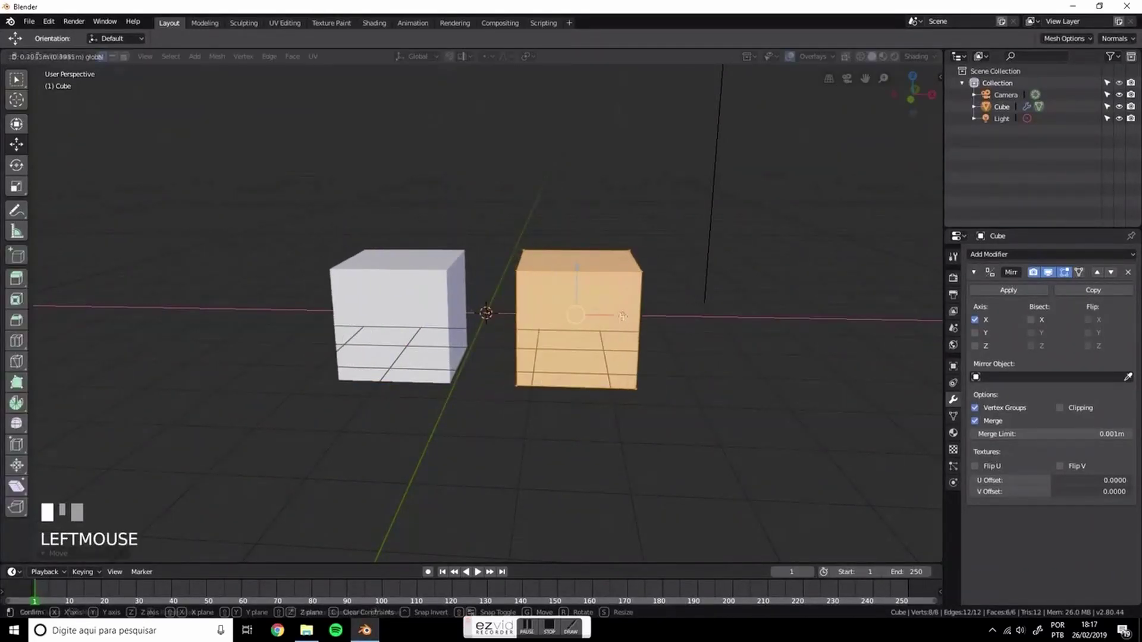
middle_drag(621, 315, 543, 353)
scroll(612, 356, up, 3)
key(3)
key(Tab)
key(Tab)
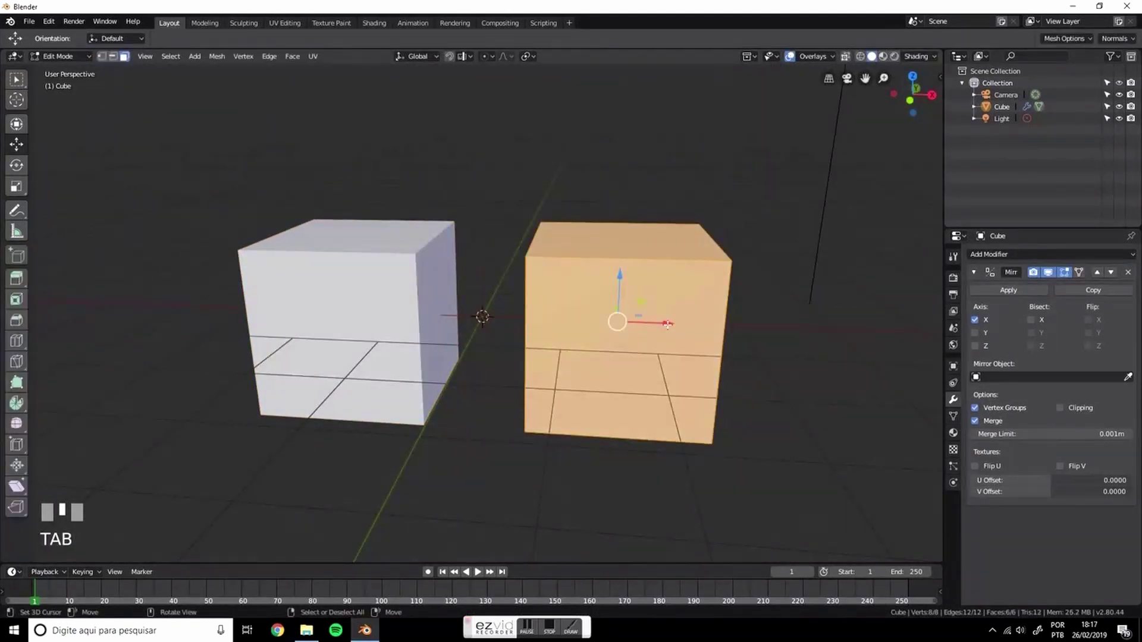
Move the mesh back along X until it nearly touches its mirror copy, and inspect the gap between them
drag(669, 323, 622, 327)
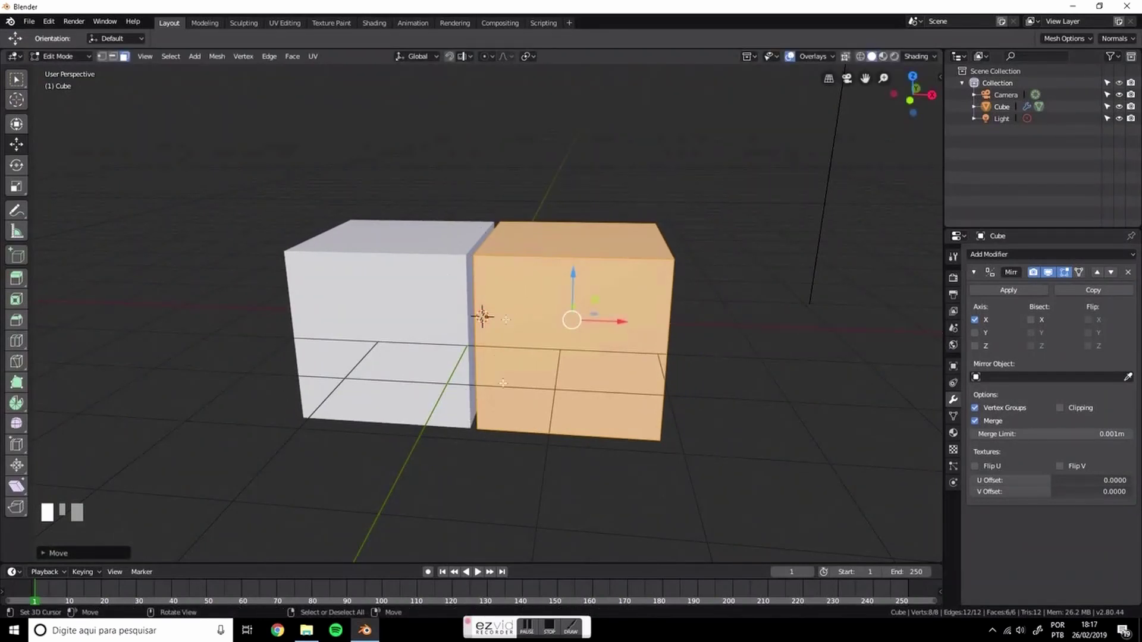
scroll(503, 383, up, 2)
middle_drag(503, 383, 496, 251)
scroll(496, 251, up, 2)
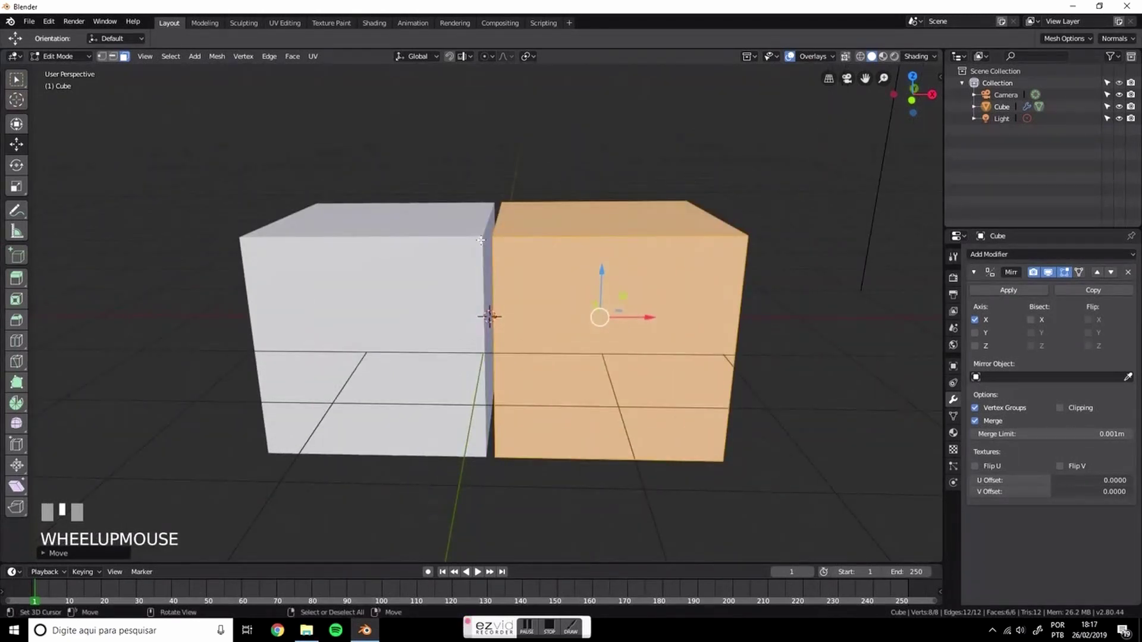
Delete the inner face of the cube that faces its mirror copy
middle_drag(603, 308, 630, 347)
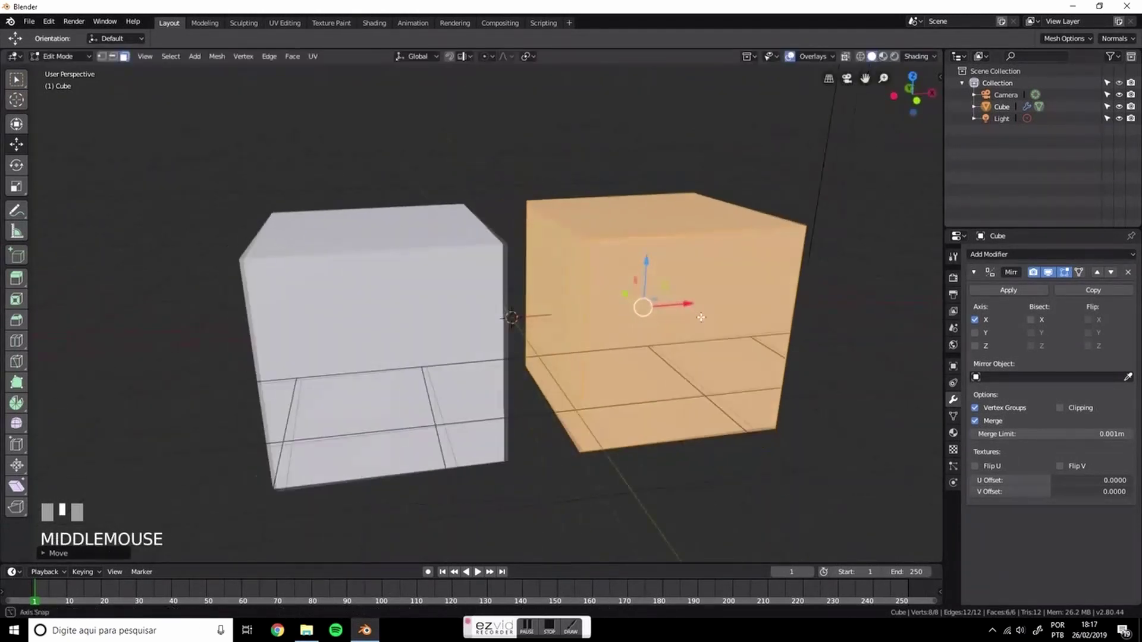
scroll(630, 348, up, 2)
key(3)
right_click(580, 315)
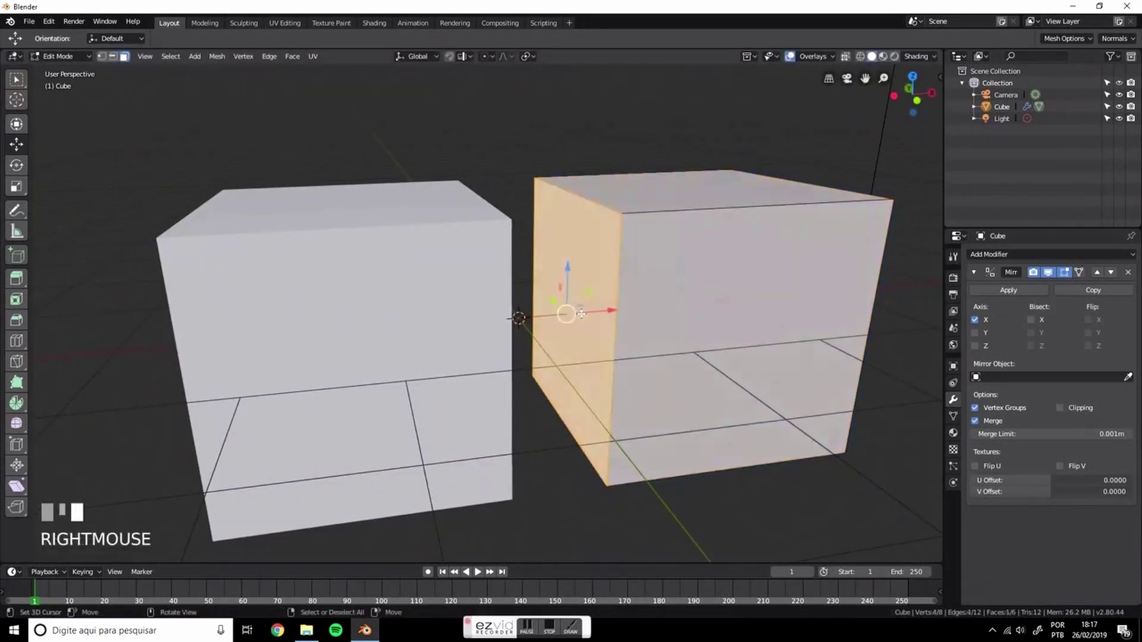
key(x)
click(569, 352)
middle_drag(568, 352, 565, 298)
Select the whole mesh in vertex selection mode and move it along X, leaving a narrow gap at the mirror plane
key(a)
key(1)
drag(664, 331, 645, 334)
middle_drag(645, 334, 650, 316)
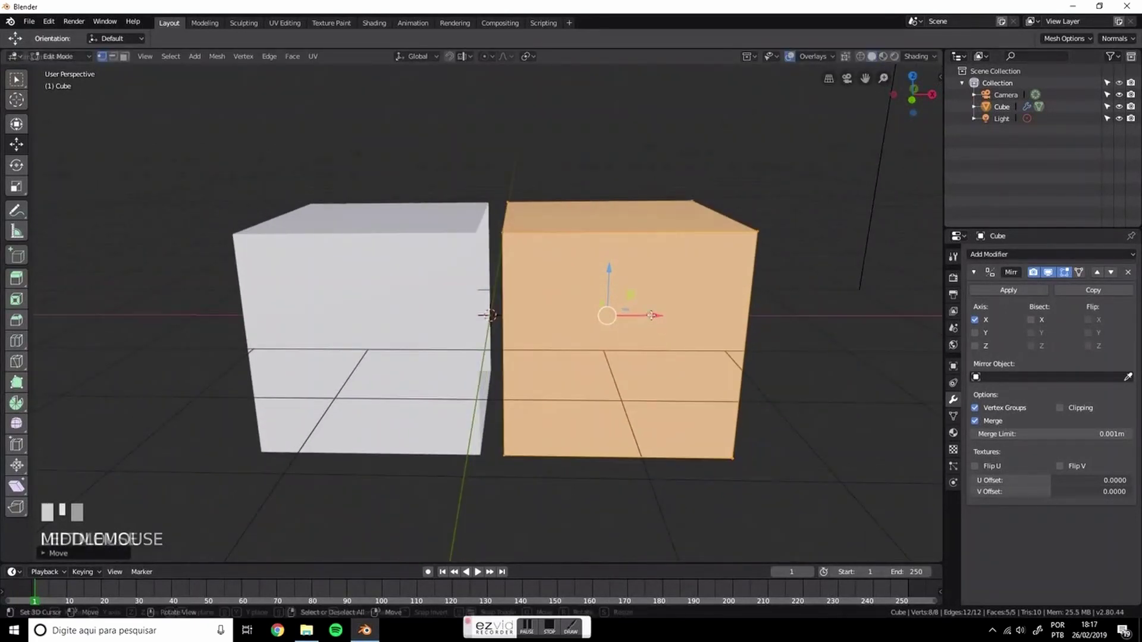
drag(650, 315, 650, 317)
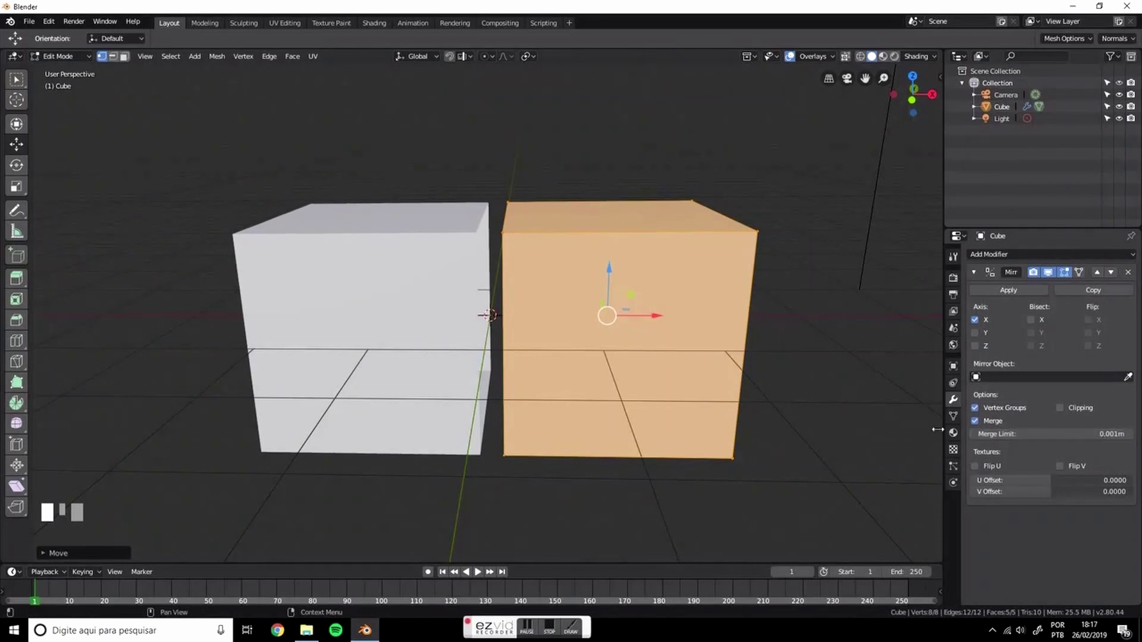
Select the open inner edge loop of the cube and move it along X toward the mirror plane, to about 0.17 m
middle_drag(496, 275, 508, 307)
scroll(533, 306, up, 2)
key(alt+a)
right_click(531, 284)
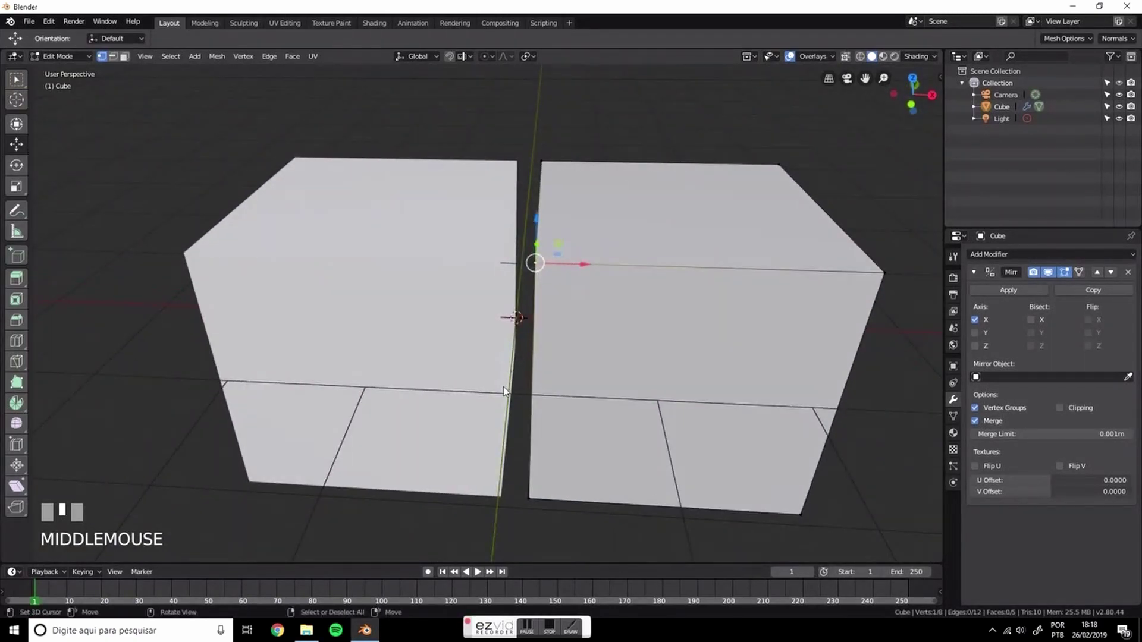
alt+click(541, 182)
middle_drag(562, 271, 572, 301)
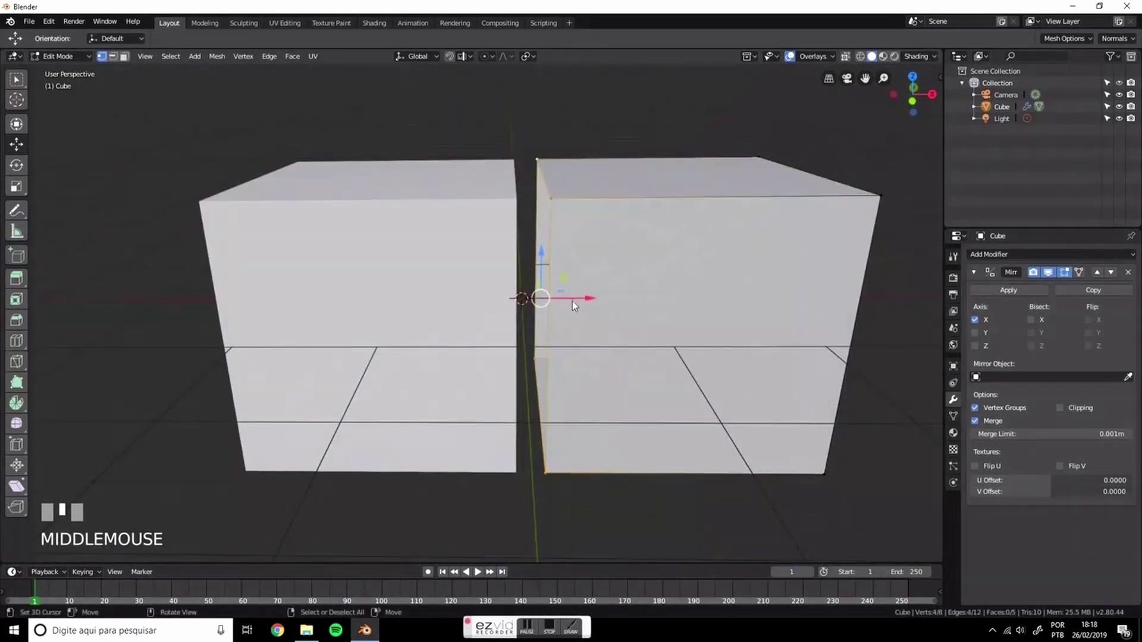
mouse_move(572, 300)
mouse_down()
mouse_move(593, 301)
mouse_move(558, 300)
mouse_up()
middle_drag(557, 300, 491, 244)
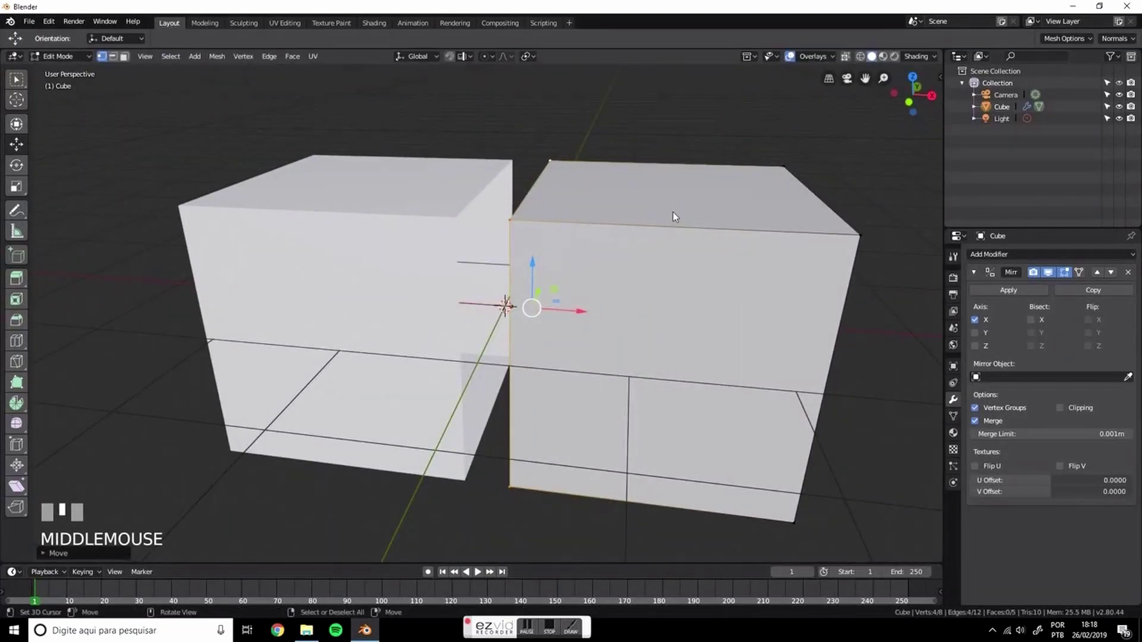
Show the selection's transform values and move the inner edge loop outward to a median X of about 0.37 m
click(940, 76)
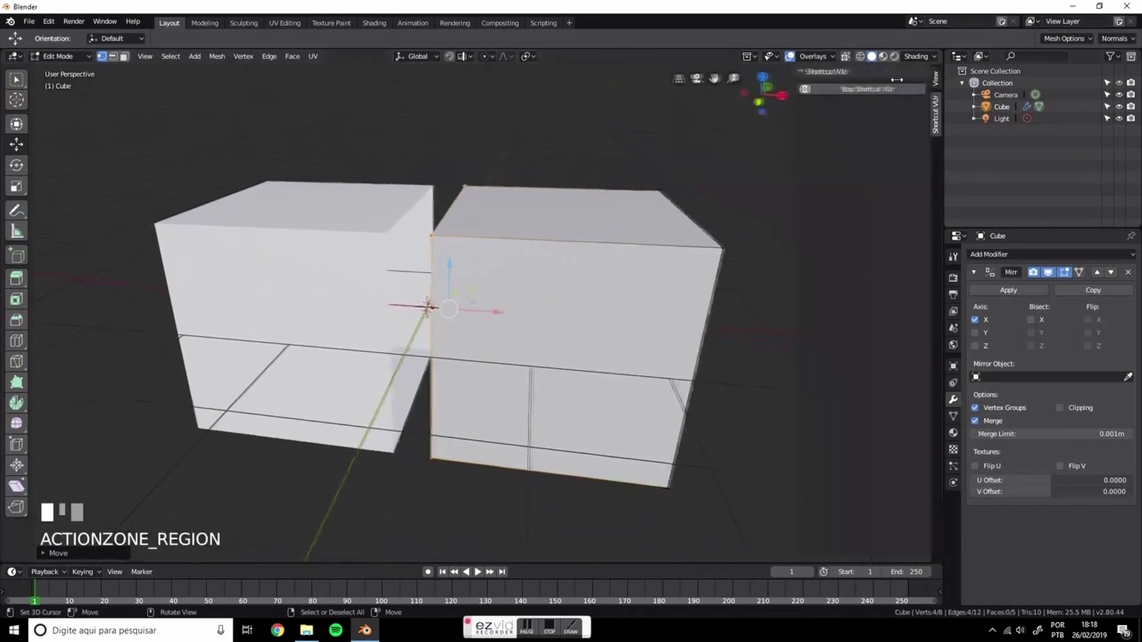
click(934, 77)
scroll(880, 131, up, 1)
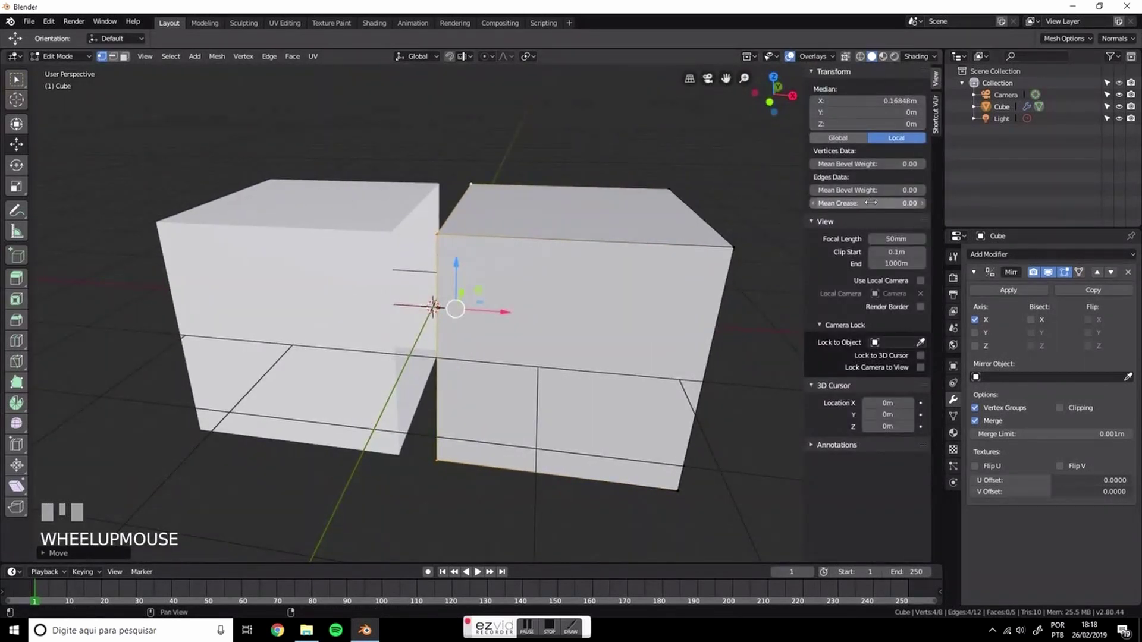
mouse_move(843, 105)
mouse_down()
mouse_move(886, 105)
mouse_move(821, 105)
mouse_move(846, 104)
mouse_up()
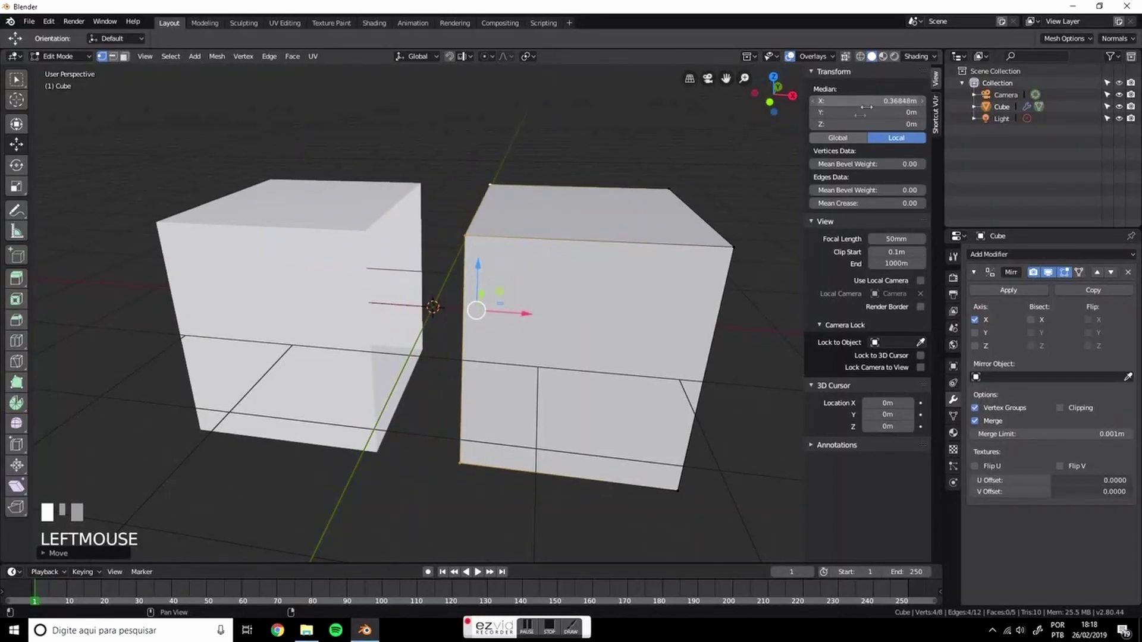
middle_drag(566, 273, 452, 327)
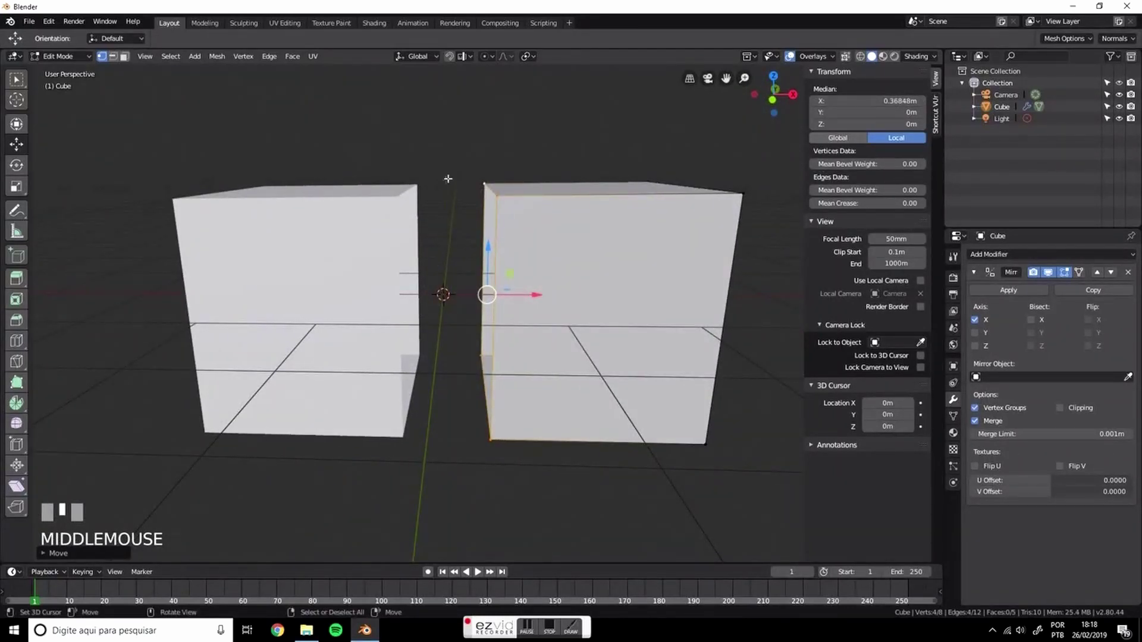
Set the inner edge loop's median X to 0 m and check the joined halves in Object Mode
click(868, 100)
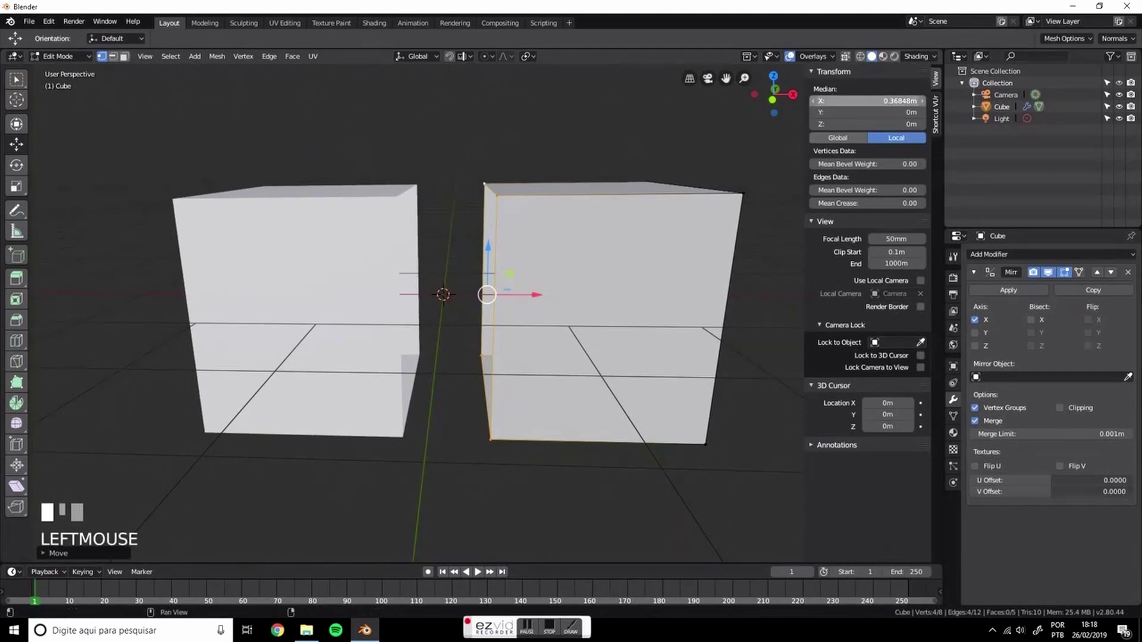
text(0)
key(Return)
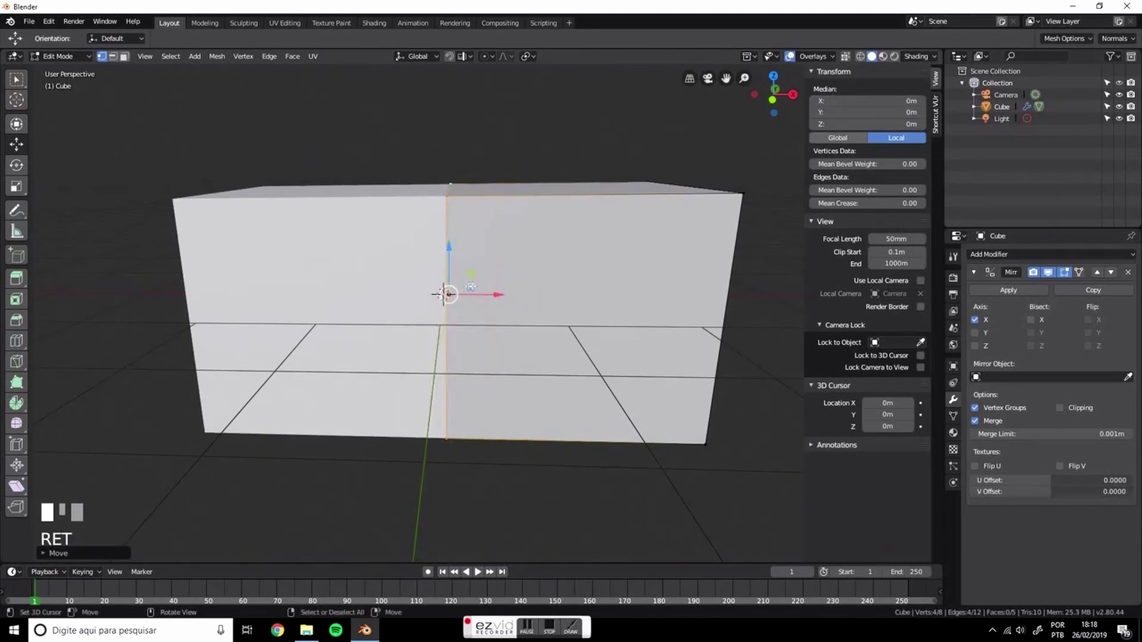
key(Tab)
middle_drag(470, 289, 494, 306)
scroll(463, 339, up, 2)
key(Tab)
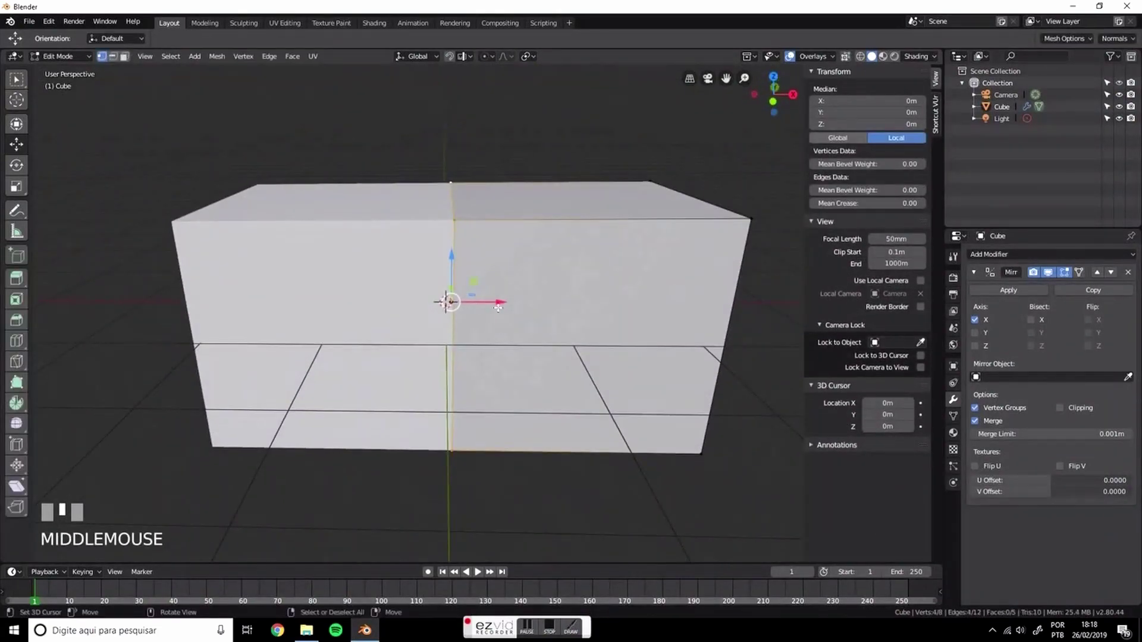
Move the inner edge loop away from the mirror plane along X and rotate it about the global Z axis
drag(495, 306, 521, 305)
key(r)
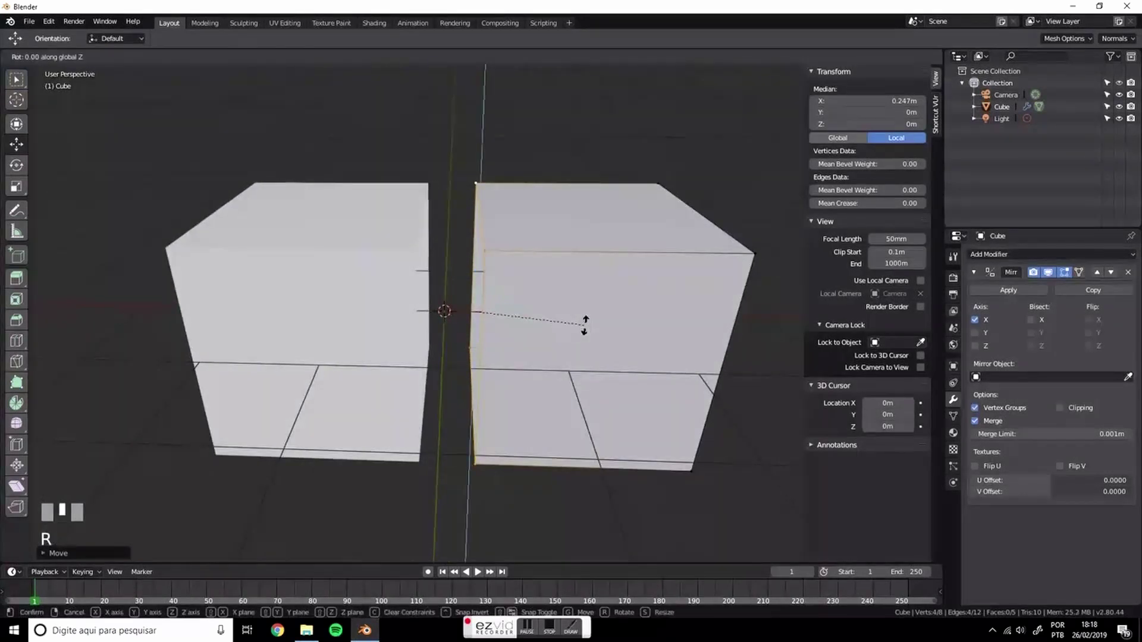
click(587, 307)
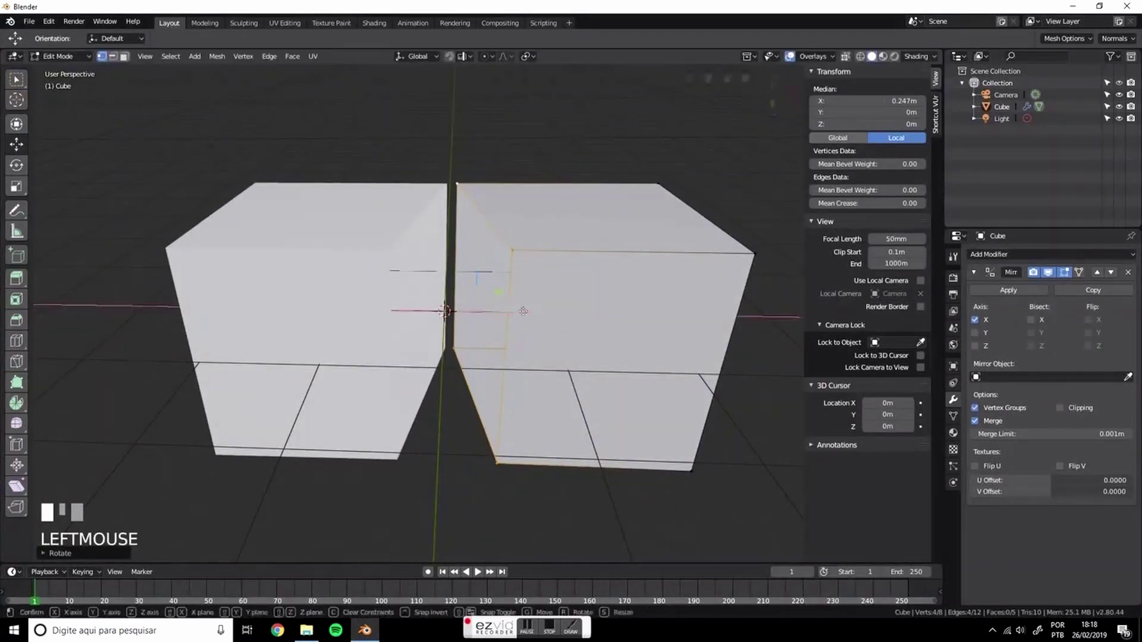
key(ctrl+z)
Set the X coordinate of both rear inner vertices, lower and upper, to 0 m and inspect the joined rear edge
right_click(468, 340)
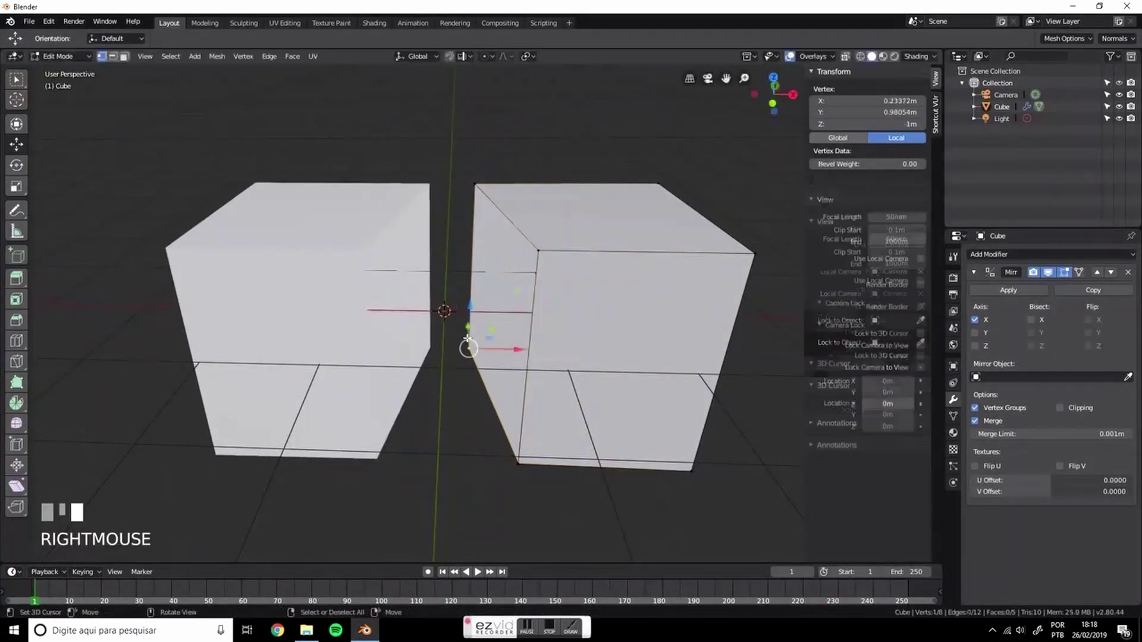
click(877, 102)
text(0)
key(Return)
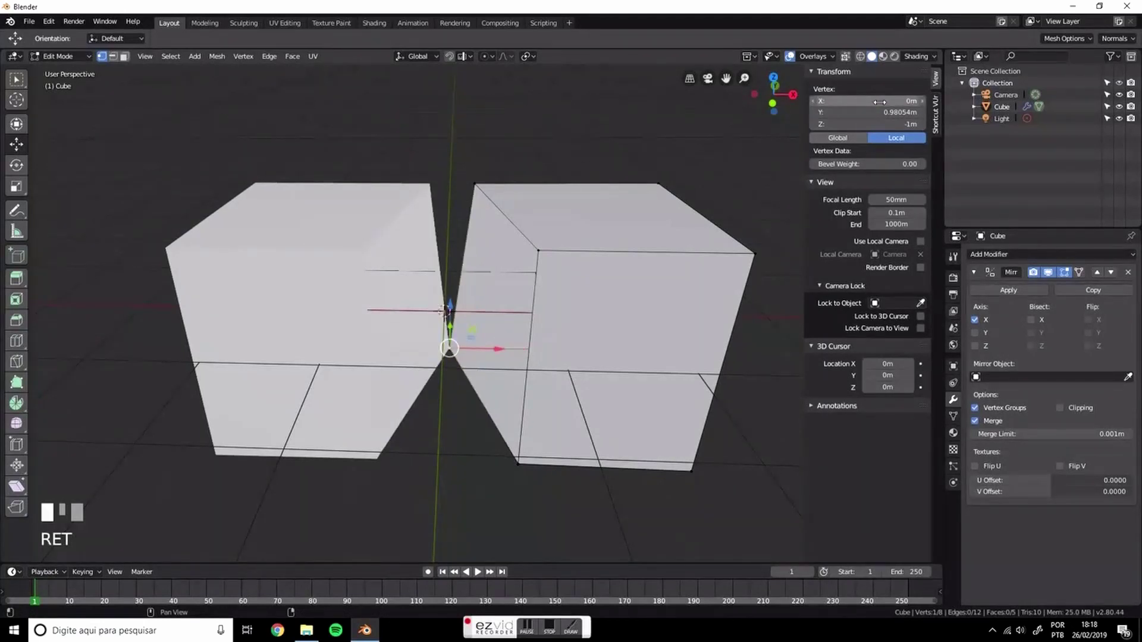
right_click(474, 179)
click(842, 100)
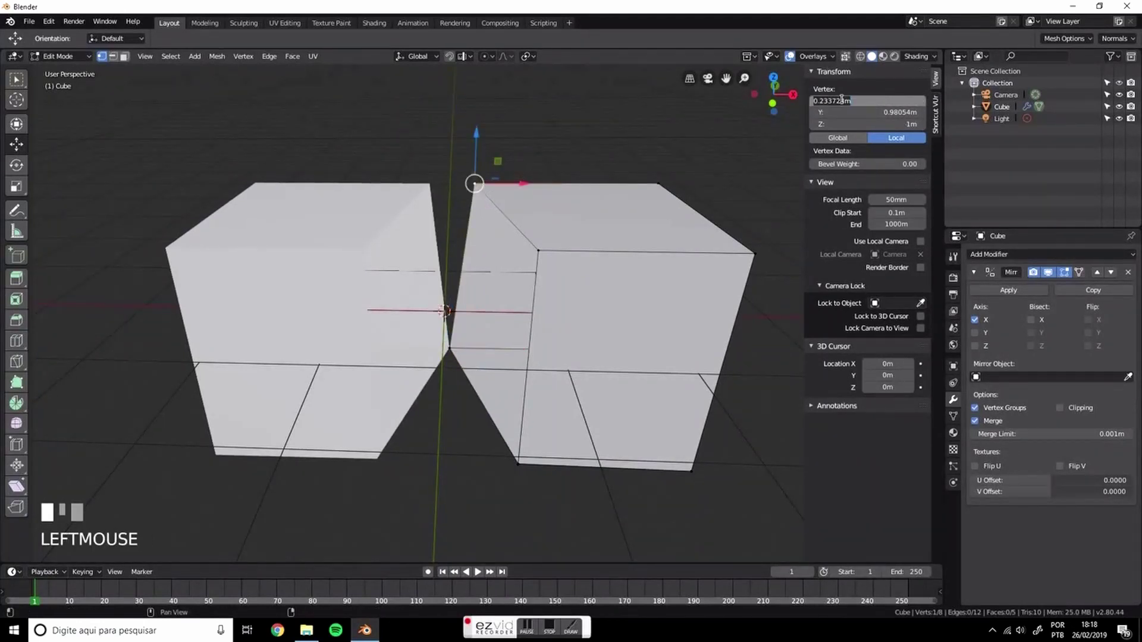
text(0)
key(Return)
key(Tab)
mouse_move(526, 283)
middle_down()
mouse_move(523, 328)
mouse_move(535, 279)
middle_up()
key(Tab)
key(alt+a)
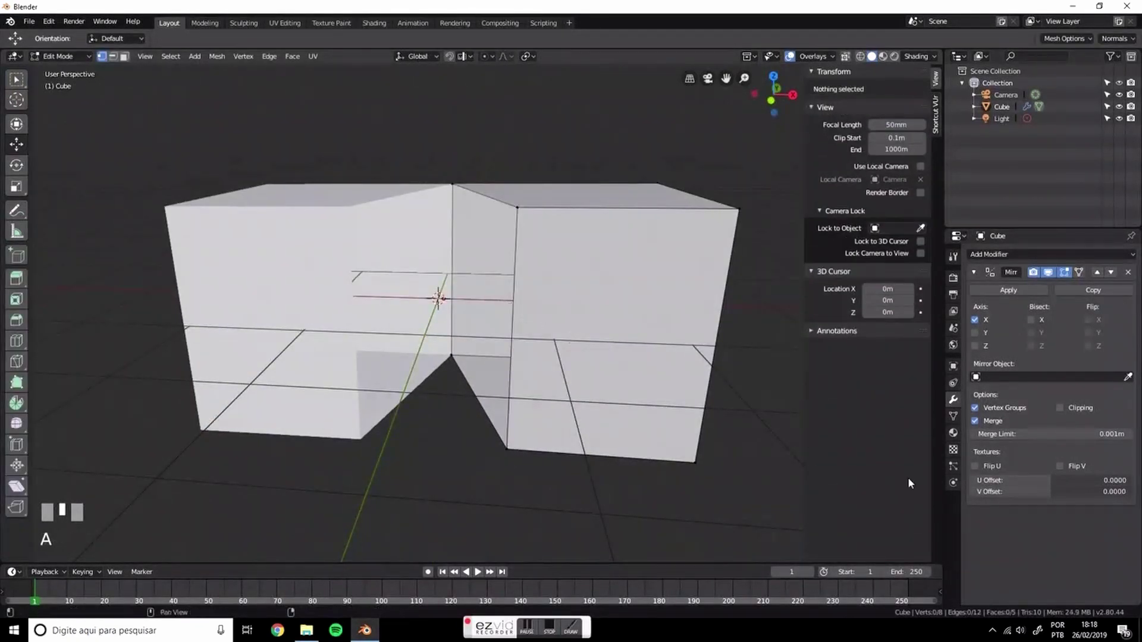
Enable Clipping on the Mirror modifier and move the upper and lower front inner vertices along X onto the mirror plane
click(1060, 408)
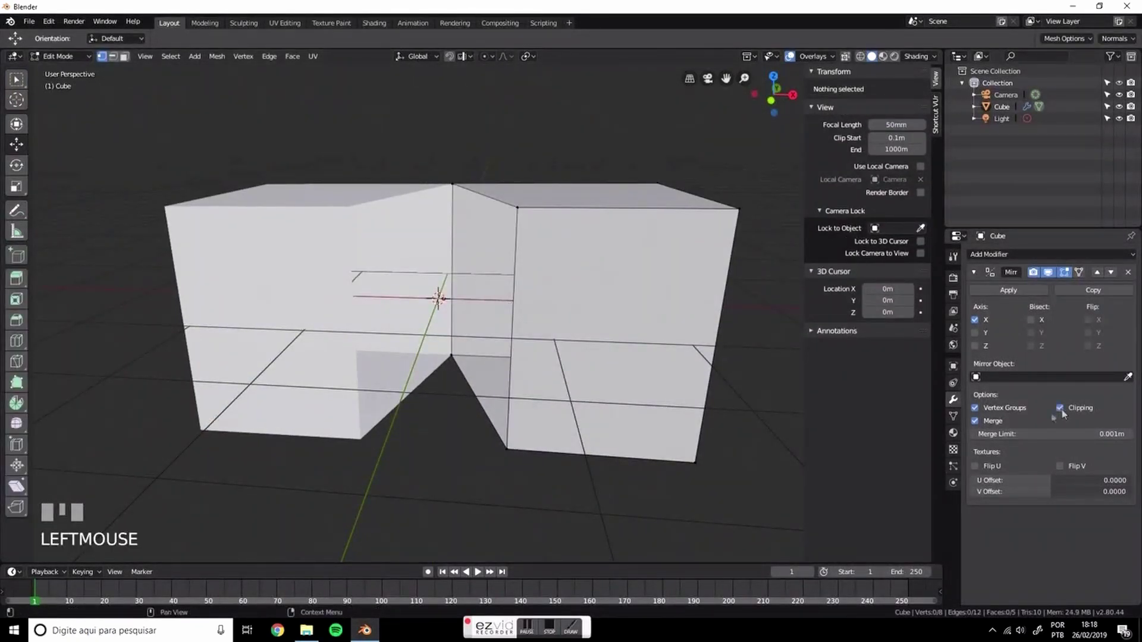
right_click(521, 210)
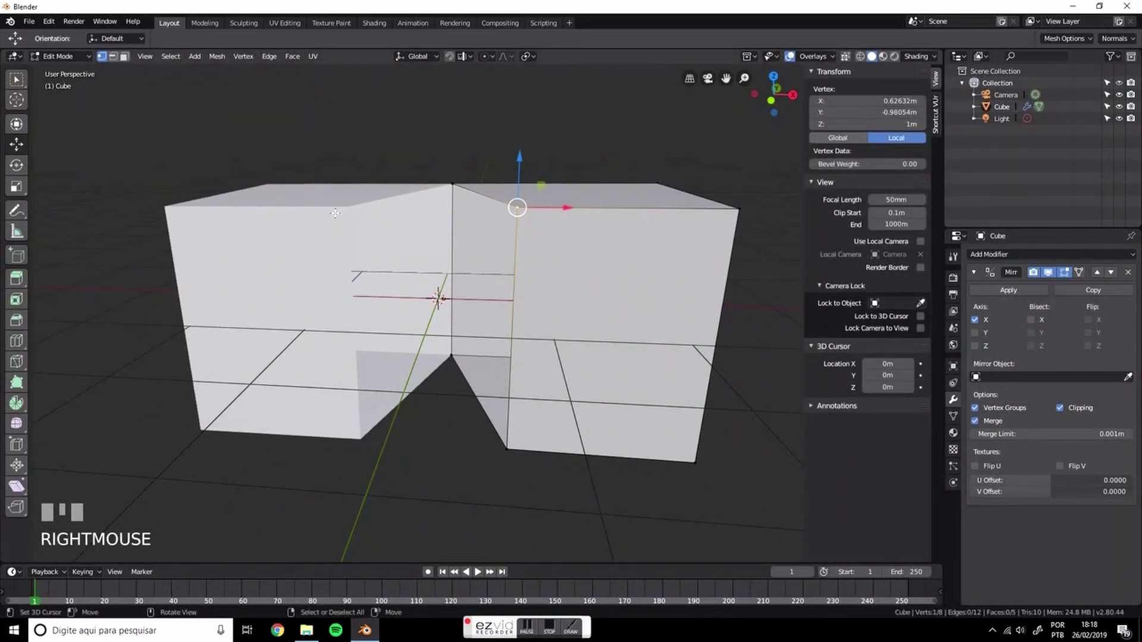
drag(570, 210, 443, 213)
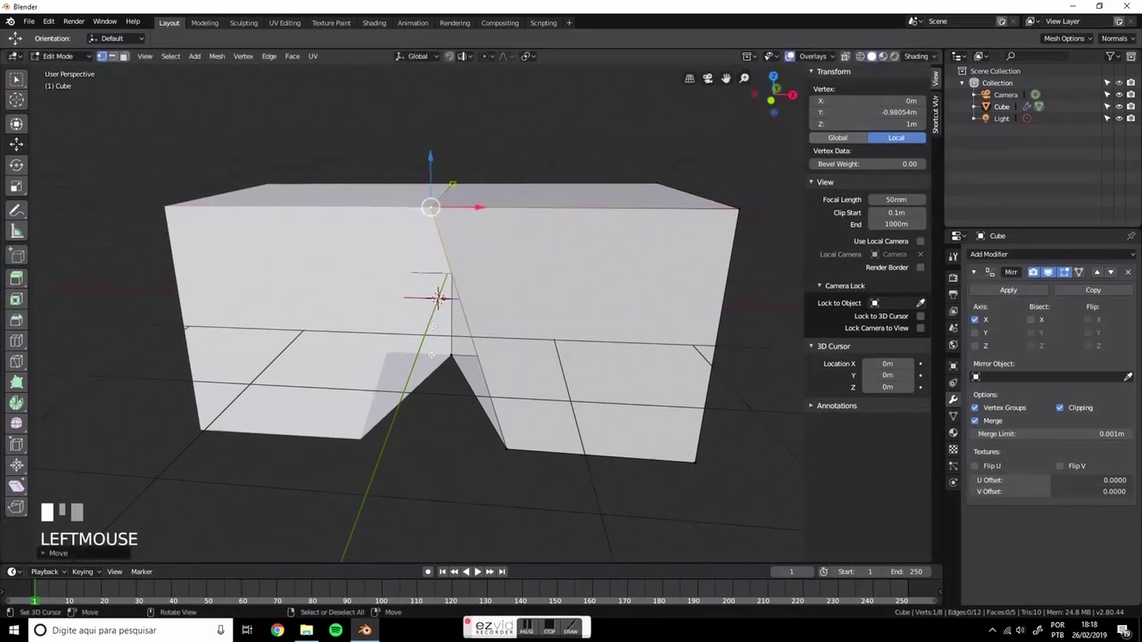
right_click(503, 451)
drag(560, 451, 408, 312)
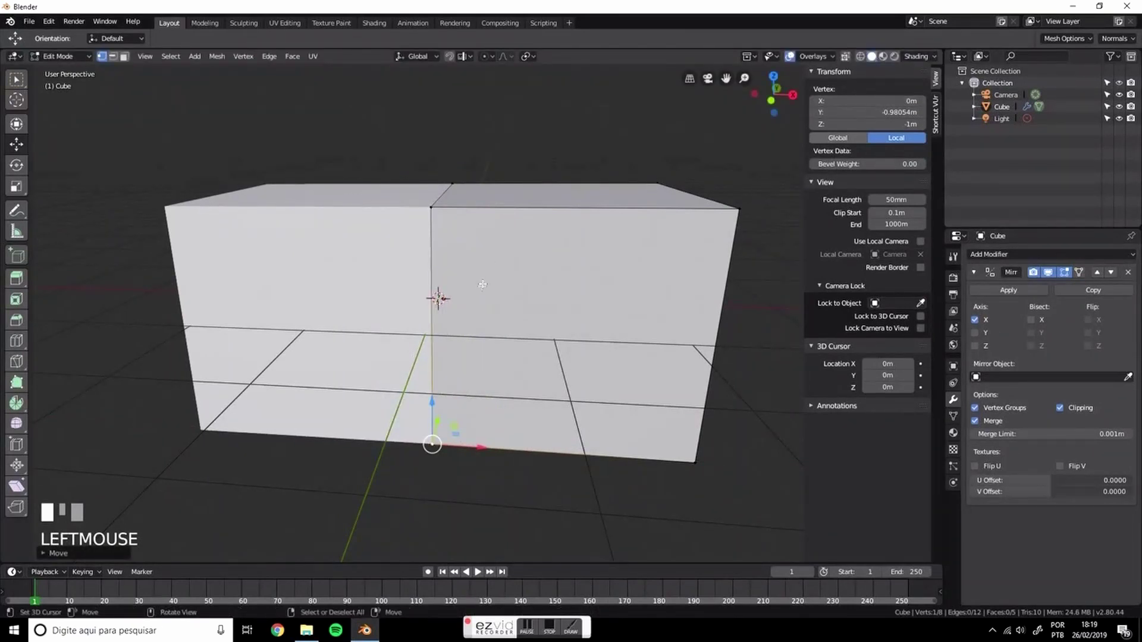
scroll(481, 291, down, 1)
scroll(416, 369, up, 1)
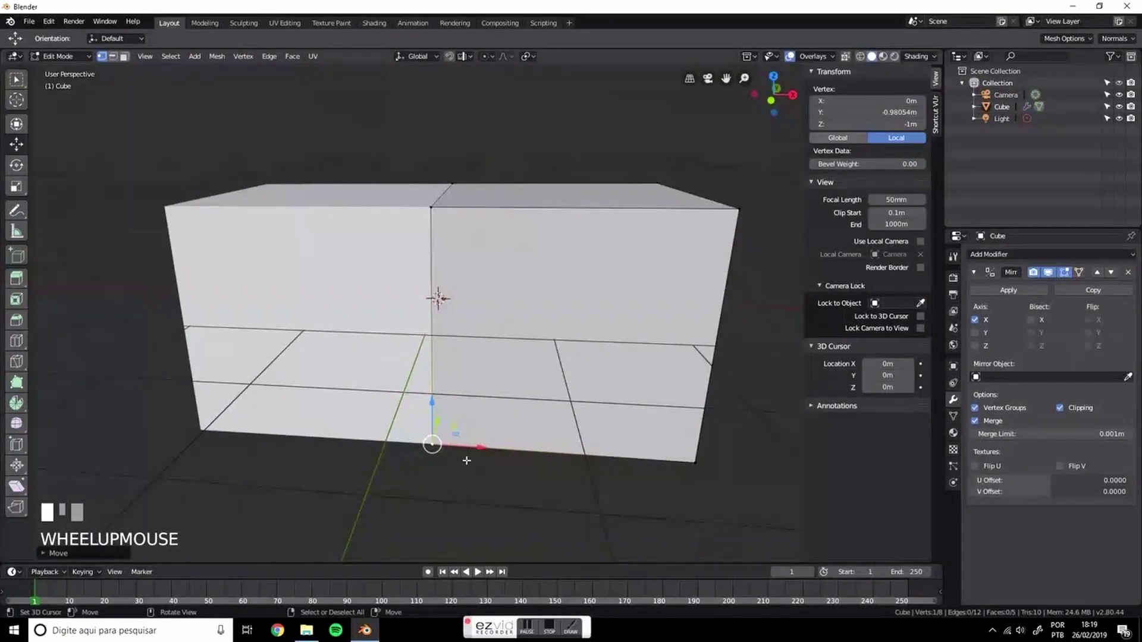
Turn Clipping off, pull the lower front inner vertex to X about 0.22 m, and turn Clipping back on
mouse_move(481, 449)
mouse_down()
mouse_move(528, 443)
mouse_move(487, 465)
mouse_move(500, 451)
mouse_up()
click(1059, 408)
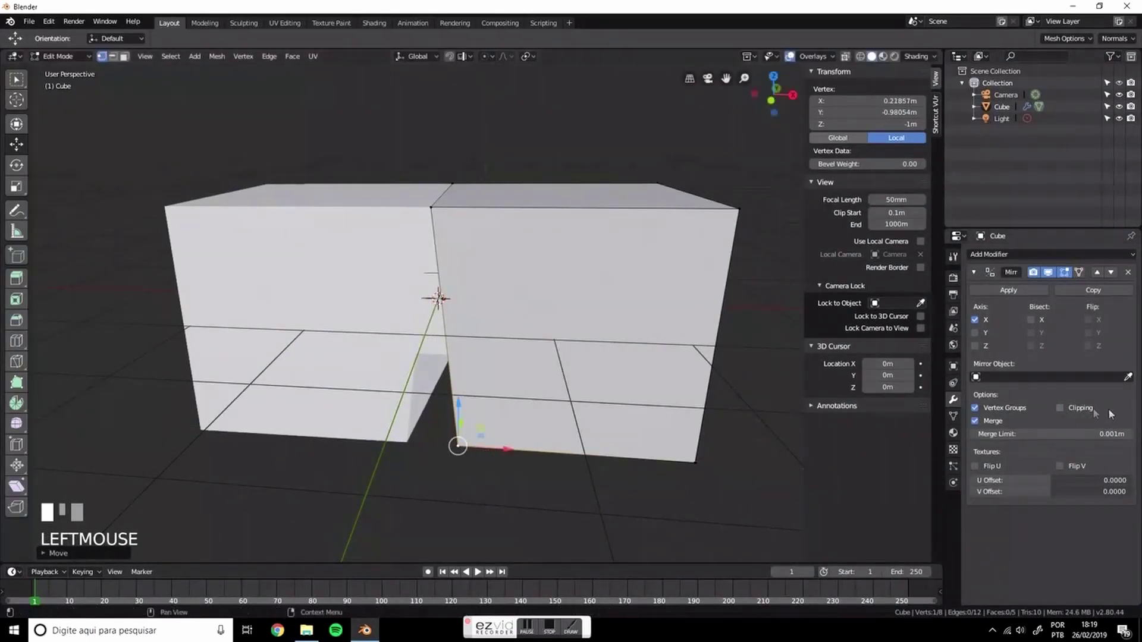
click(1059, 408)
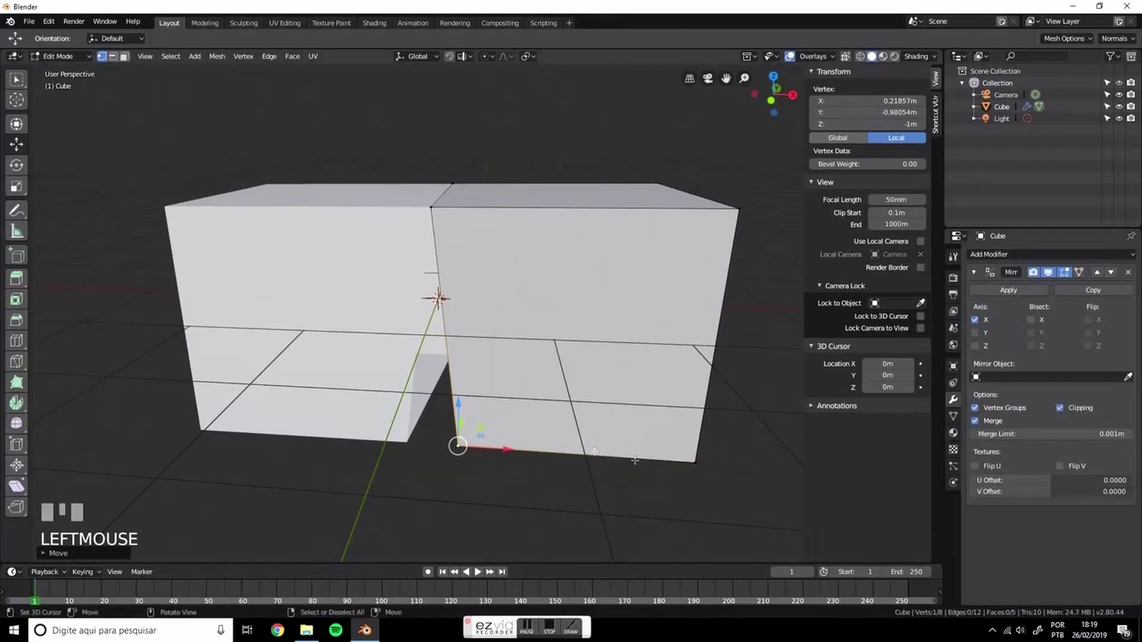
Return to Object Mode, hide the transform values, and delete the mirrored cube from the scene
scroll(485, 326, down, 2)
key(Tab)
middle_drag(485, 326, 480, 333)
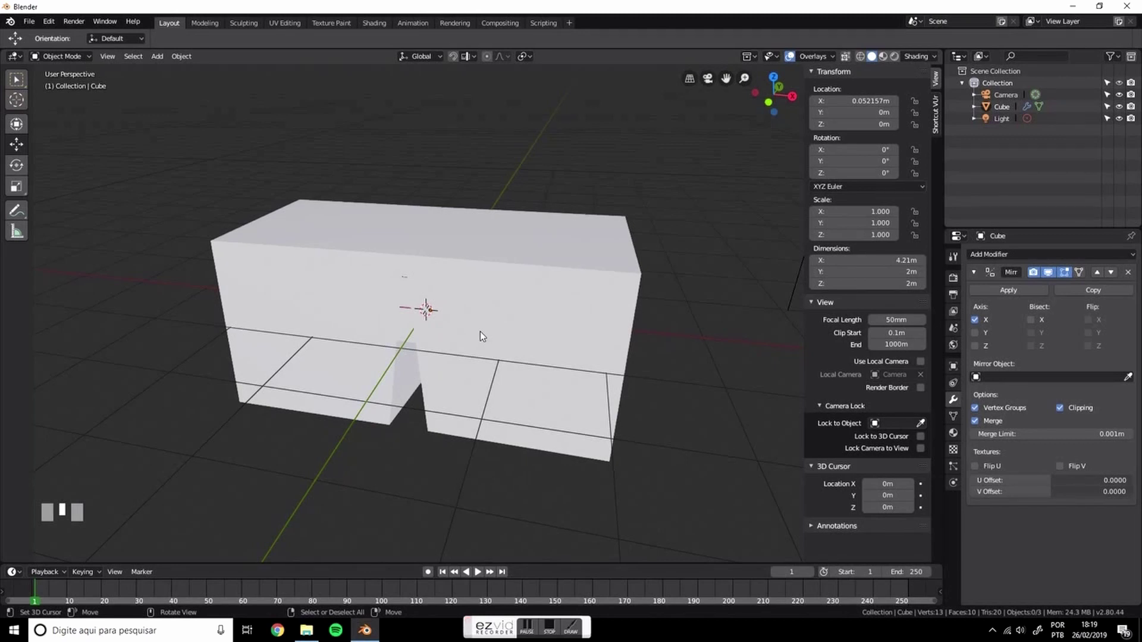
scroll(480, 336, down, 2)
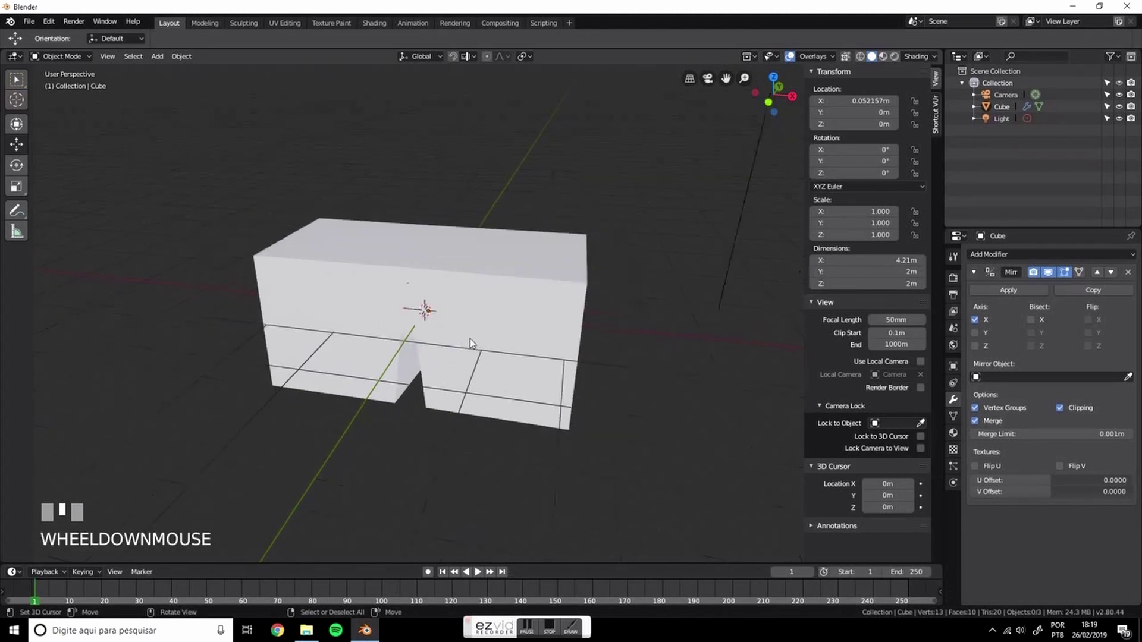
scroll(480, 339, up, 2)
scroll(480, 338, down, 1)
key(n)
right_click(551, 303)
middle_drag(551, 304, 558, 344)
key(x)
click(556, 343)
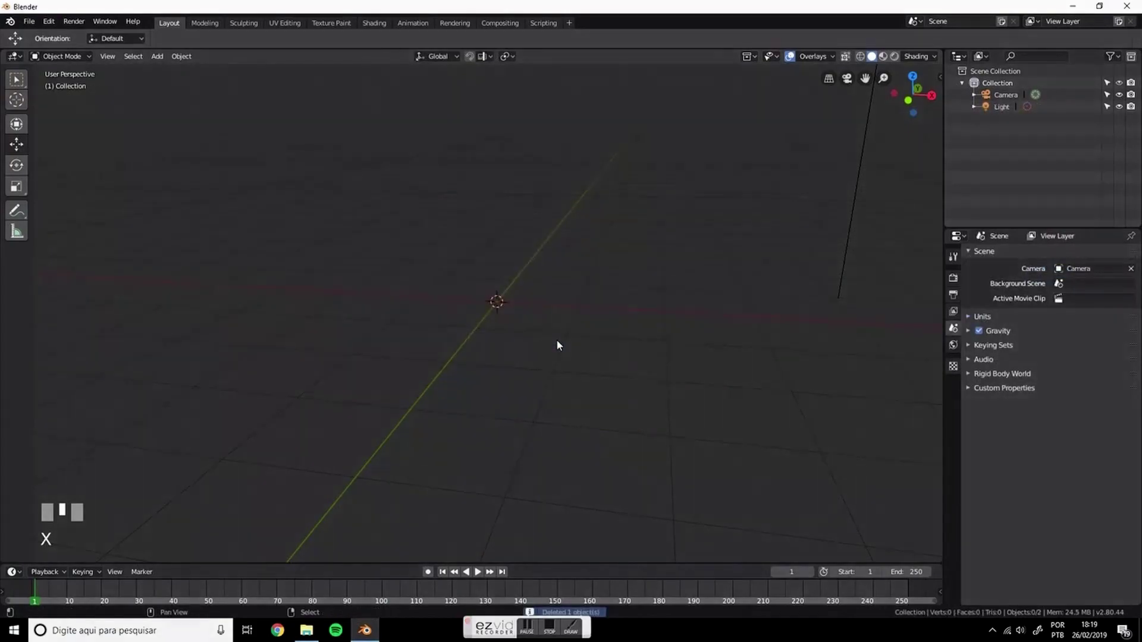